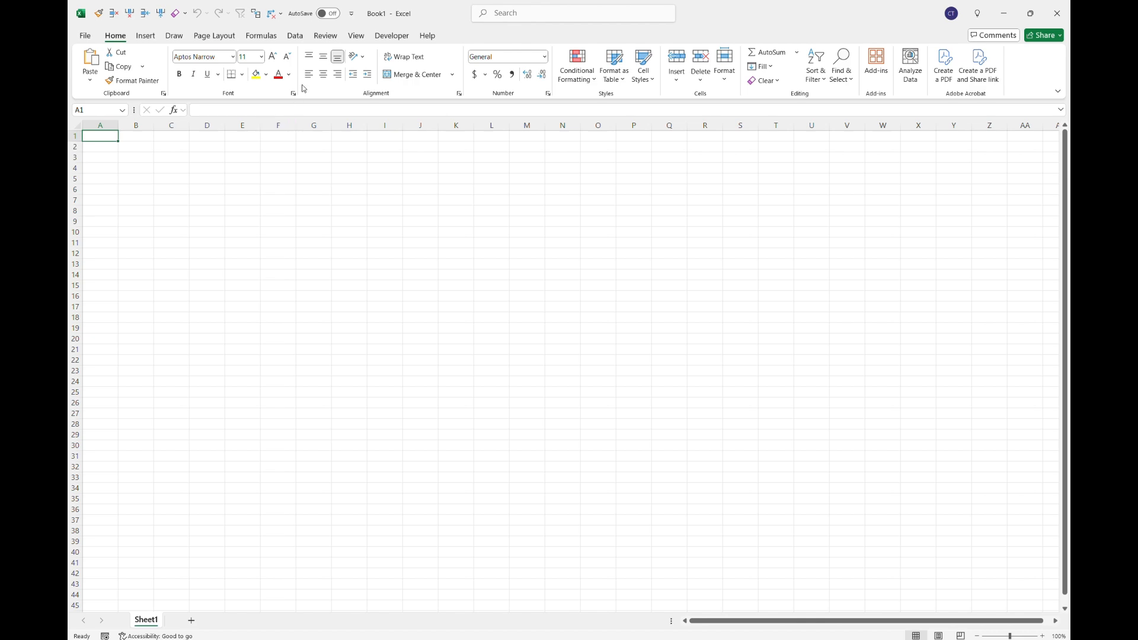
# Add the Cut command from Popular Commands to the Quick Access Toolbar for all documents
pyautogui.click(354, 15)
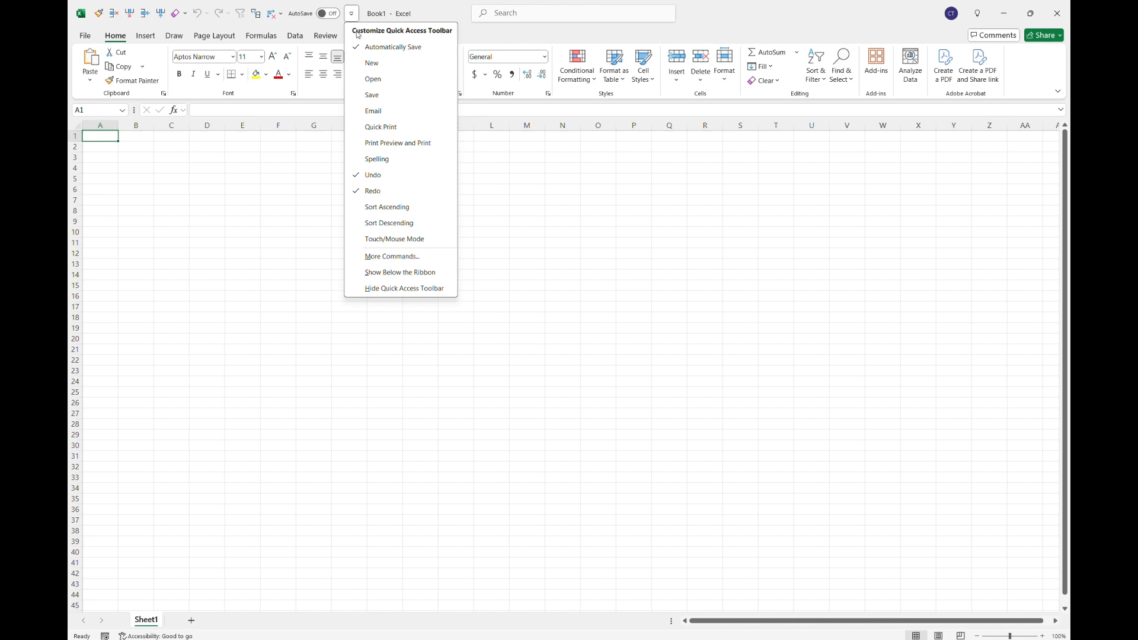
pyautogui.click(374, 263)
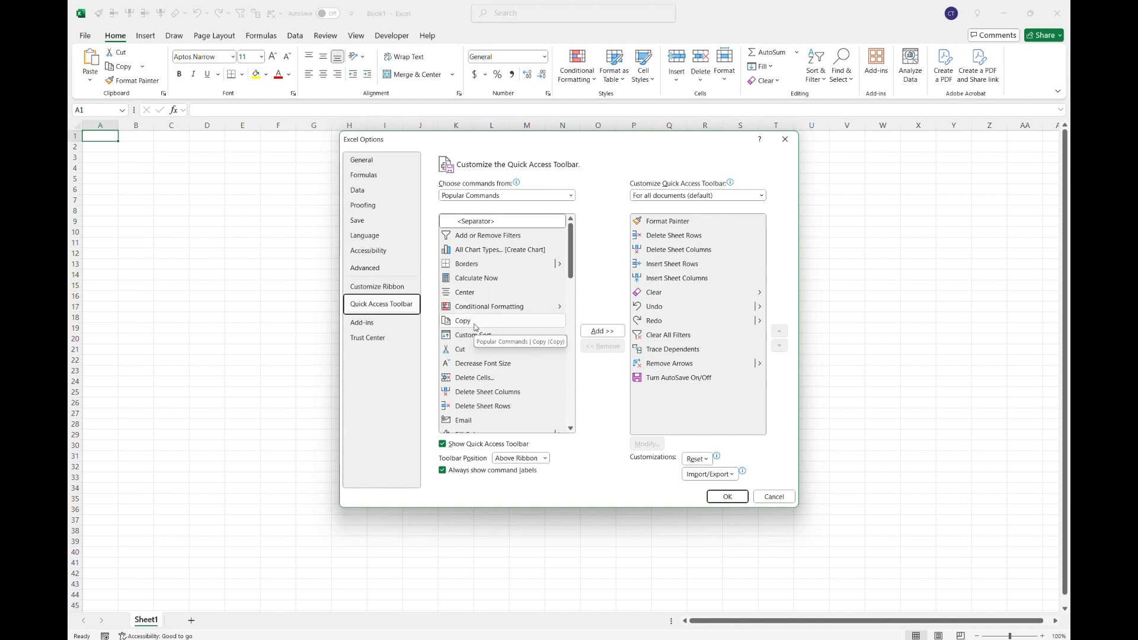
pyautogui.click(468, 355)
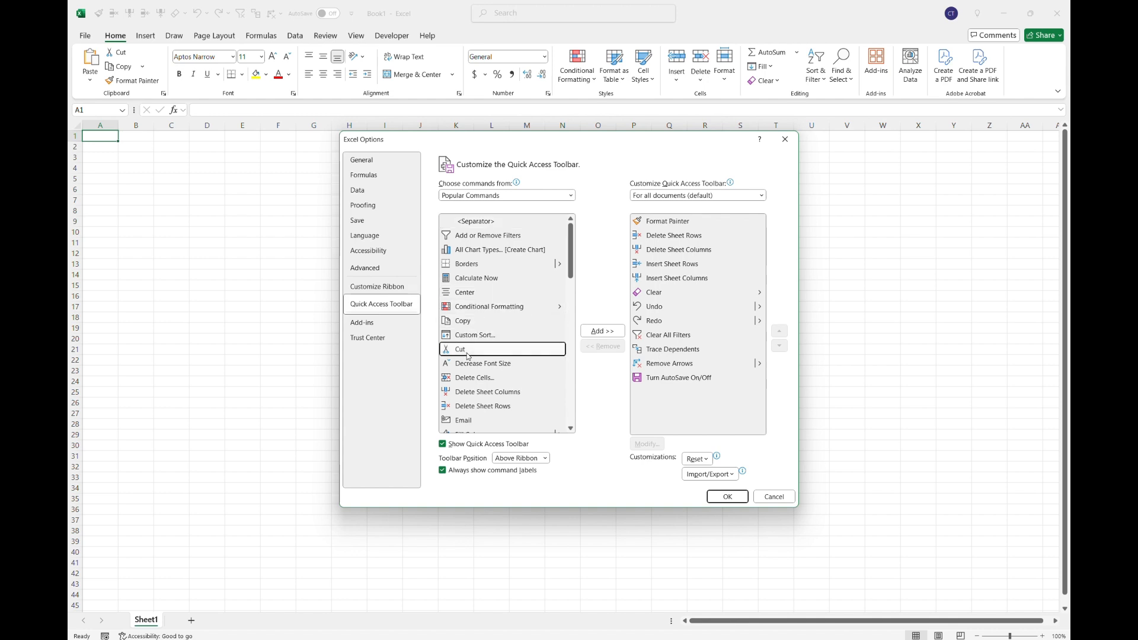
pyautogui.click(609, 331)
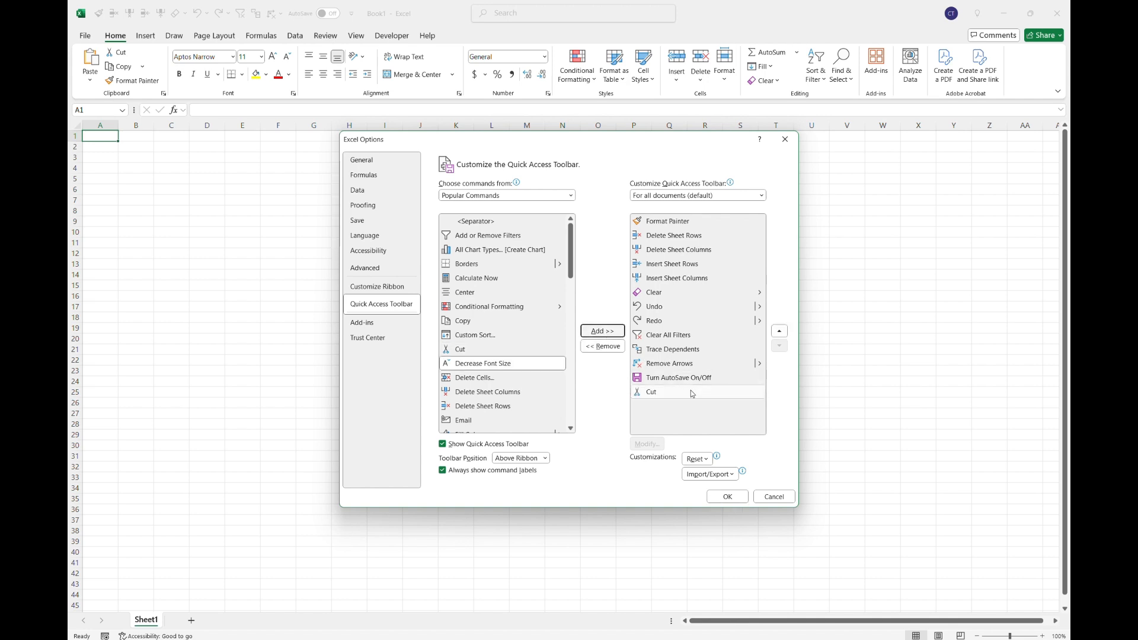
pyautogui.click(738, 498)
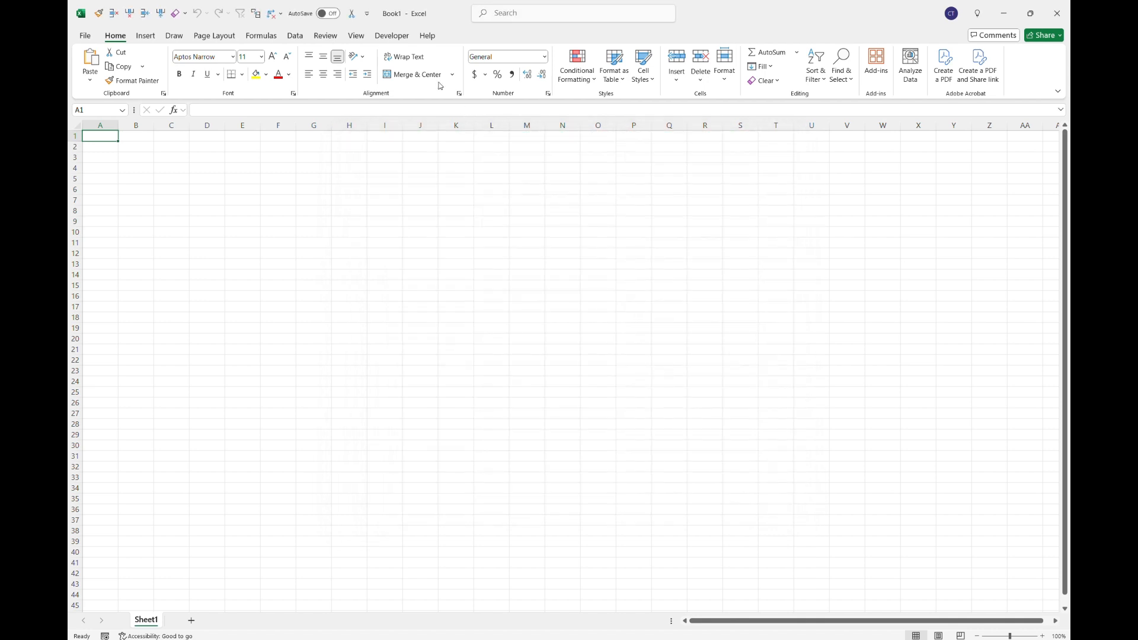
# Reorder the Quick Access Toolbar commands, shifting Cut up and down the list and placing it between Undo and Redo
pyautogui.click(367, 14)
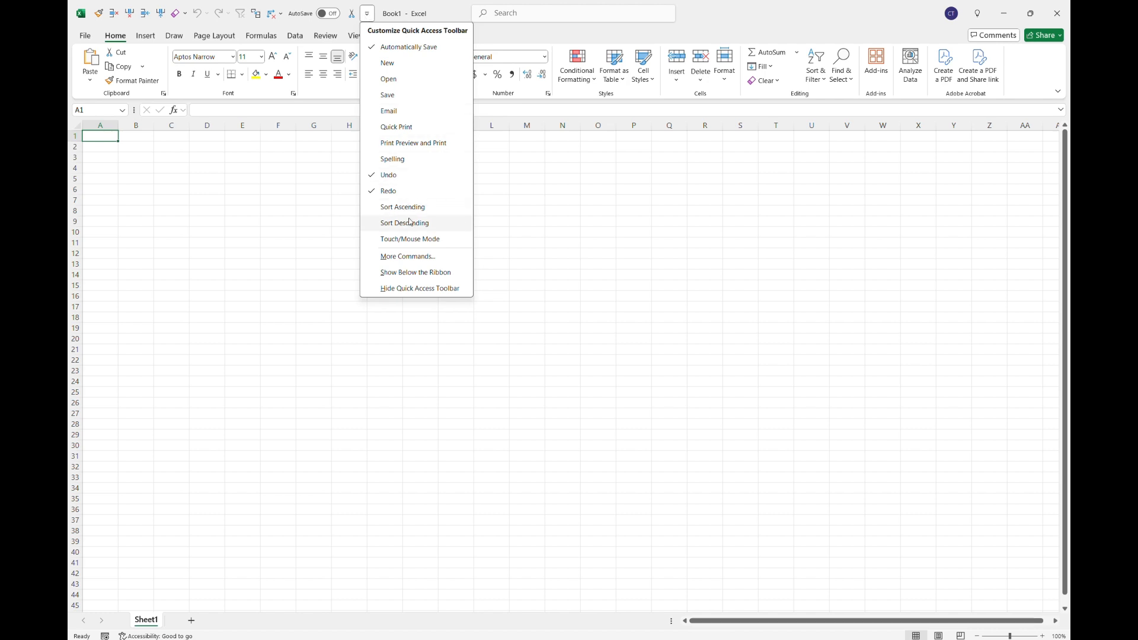
pyautogui.click(407, 256)
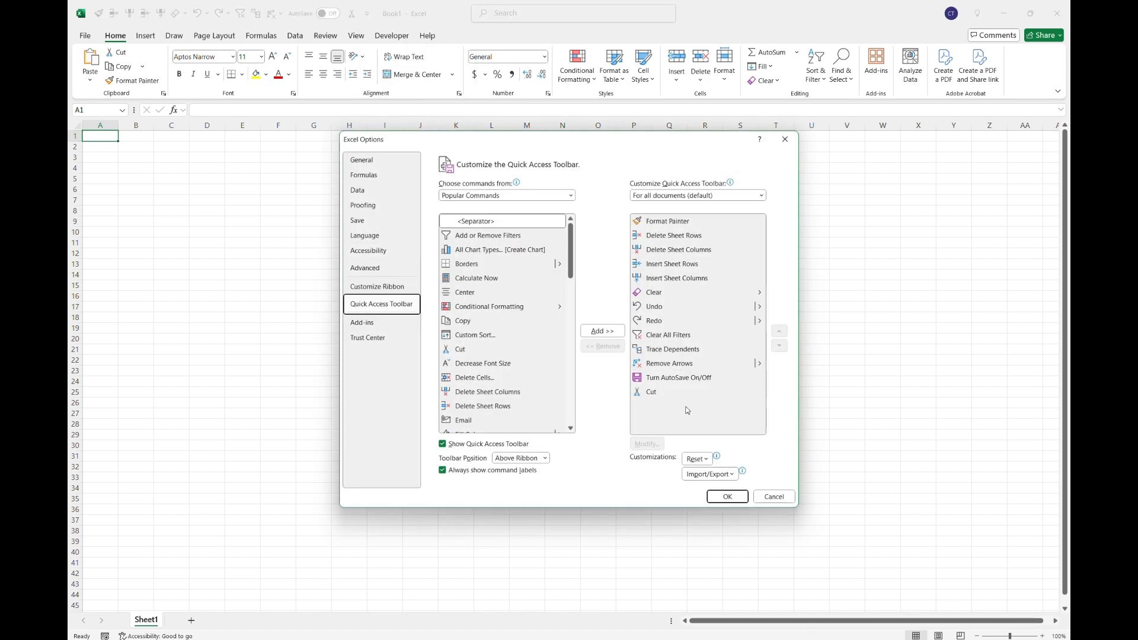
pyautogui.click(679, 395)
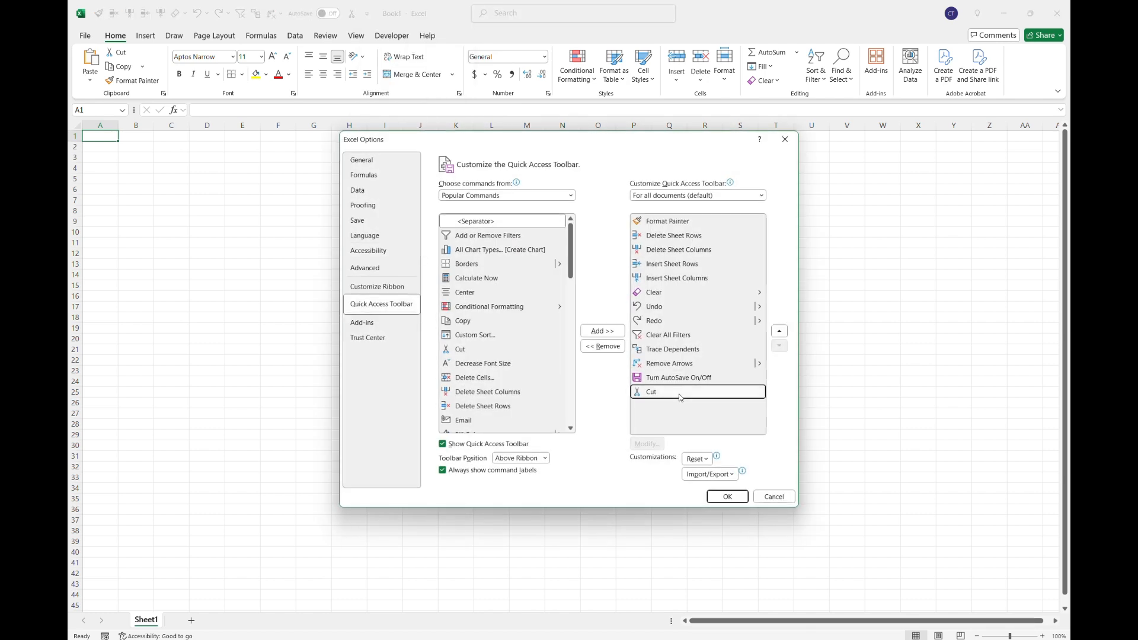
pyautogui.click(779, 332)
pyautogui.click(780, 332)
pyautogui.click(779, 331)
pyautogui.click(780, 332)
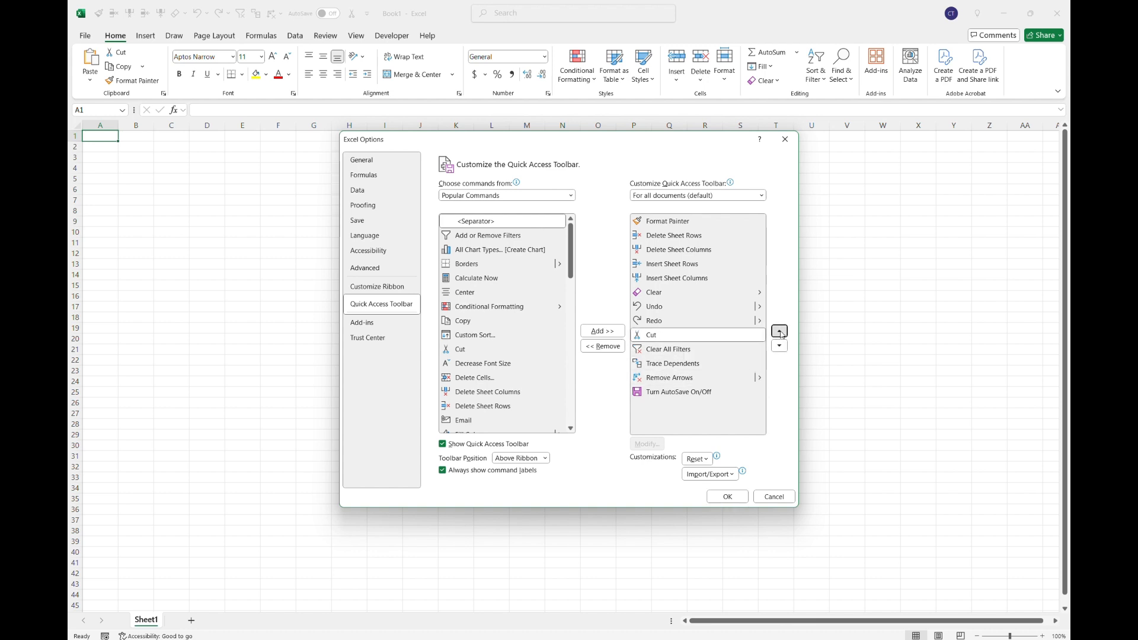
pyautogui.click(780, 332)
pyautogui.click(780, 331)
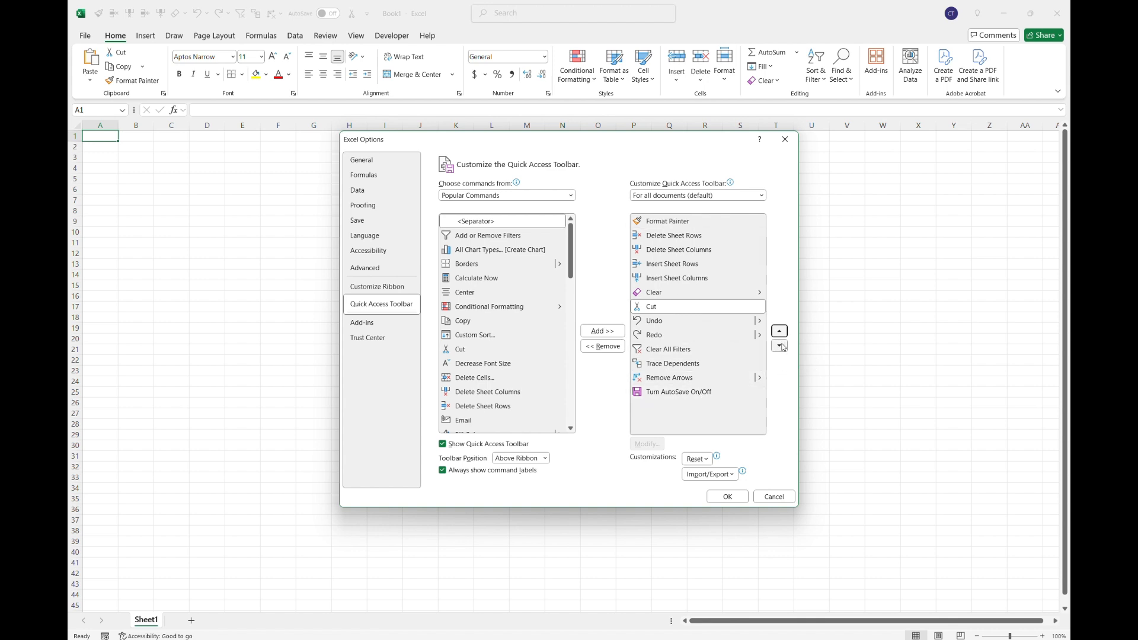
pyautogui.click(779, 346)
pyautogui.click(779, 346)
pyautogui.click(779, 346)
pyautogui.click(779, 346)
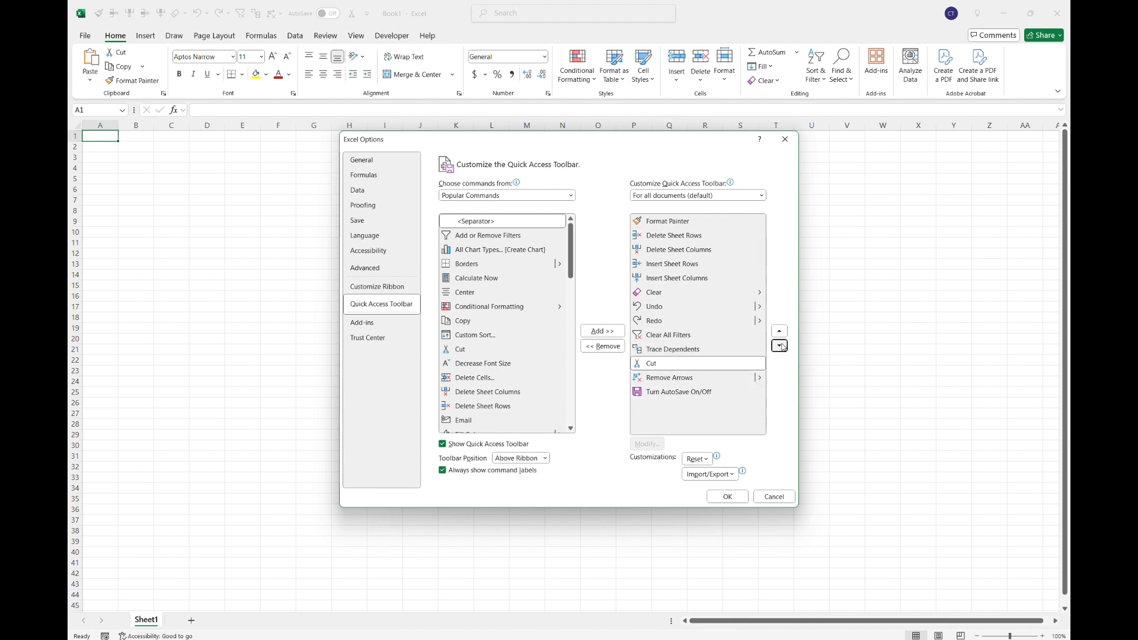
pyautogui.click(780, 334)
pyautogui.click(779, 334)
pyautogui.click(780, 333)
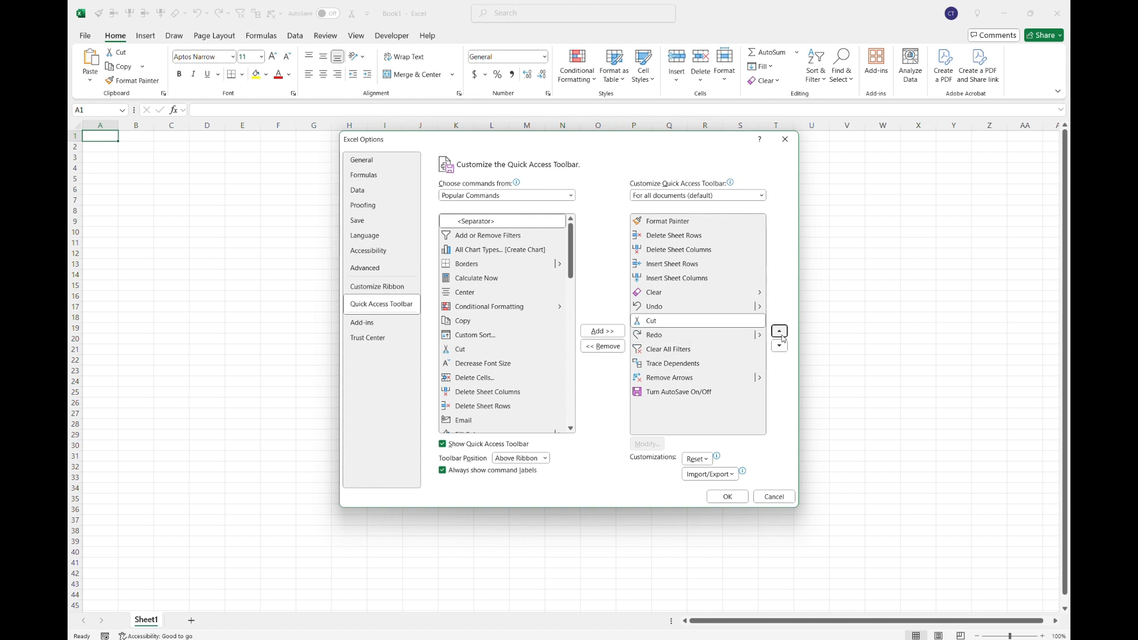
pyautogui.click(728, 496)
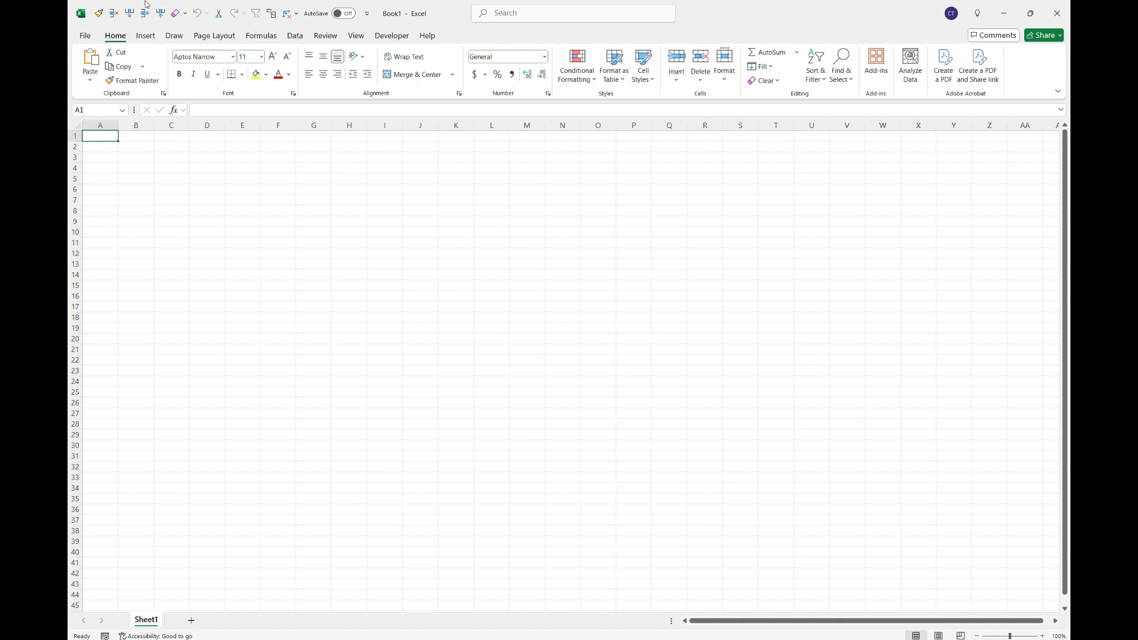
# Remove the Cut command from the Quick Access Toolbar and apply the customization
pyautogui.click(367, 14)
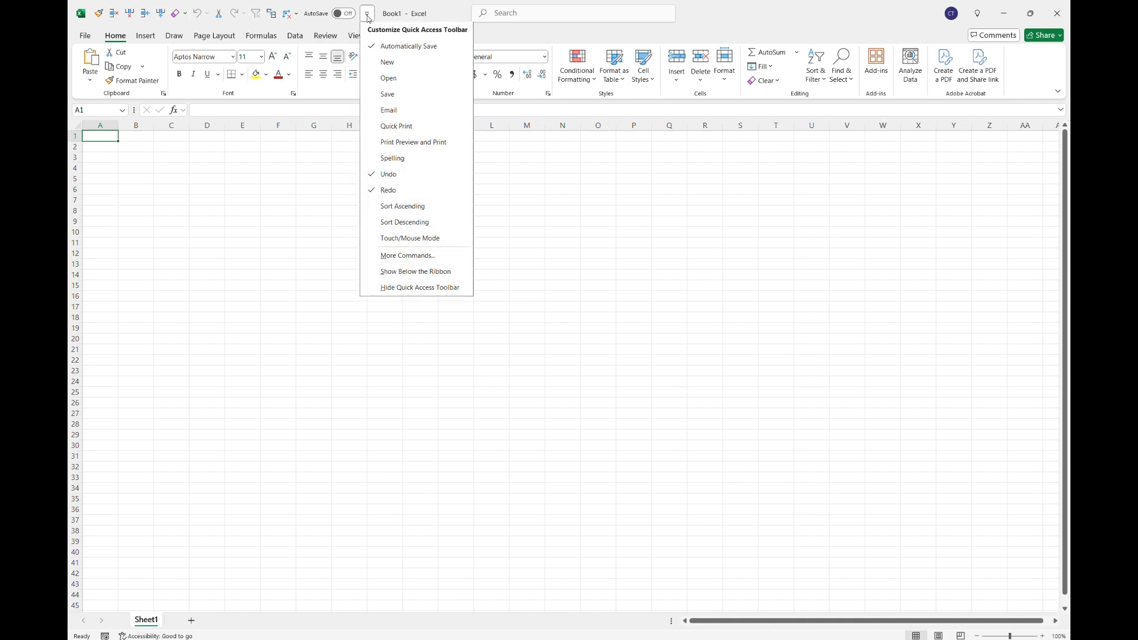
pyautogui.click(428, 257)
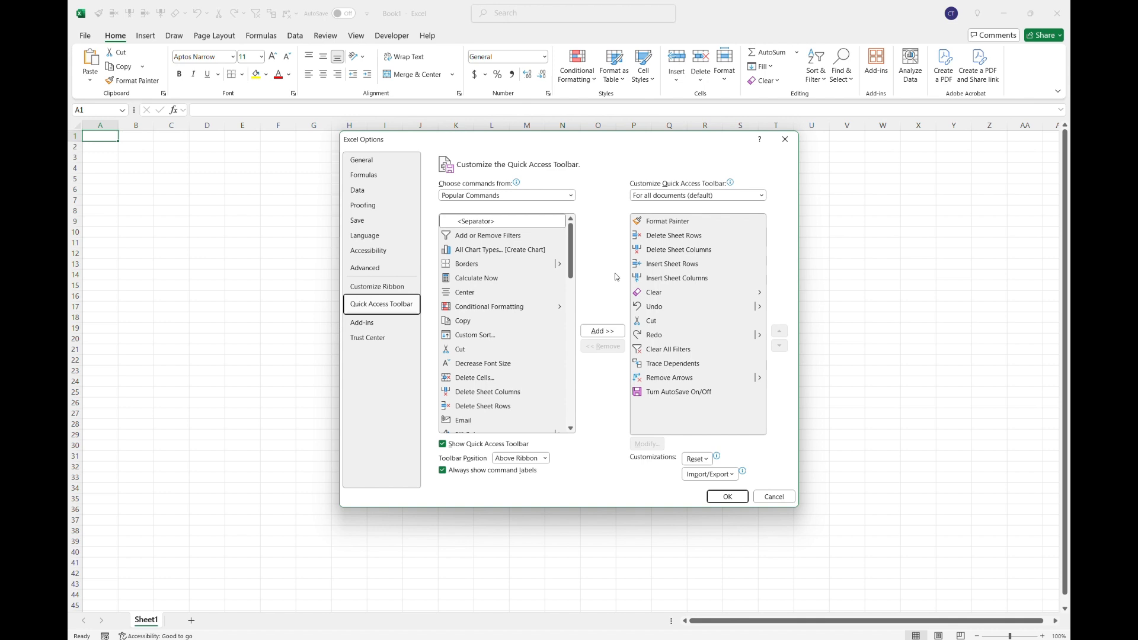
pyautogui.click(669, 322)
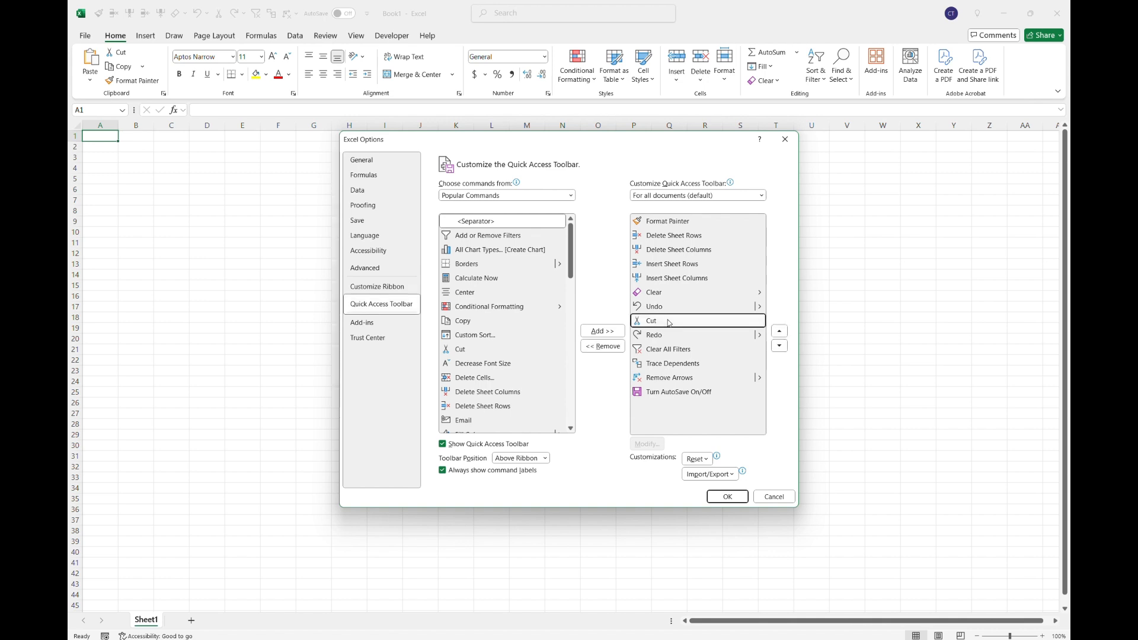
pyautogui.click(605, 348)
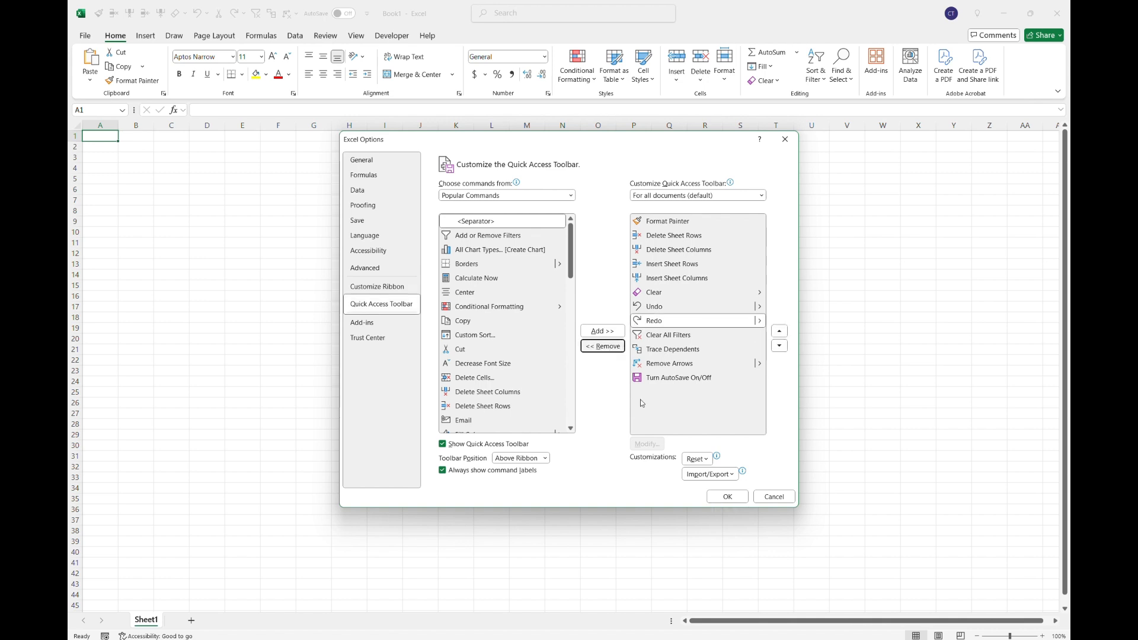
pyautogui.click(728, 497)
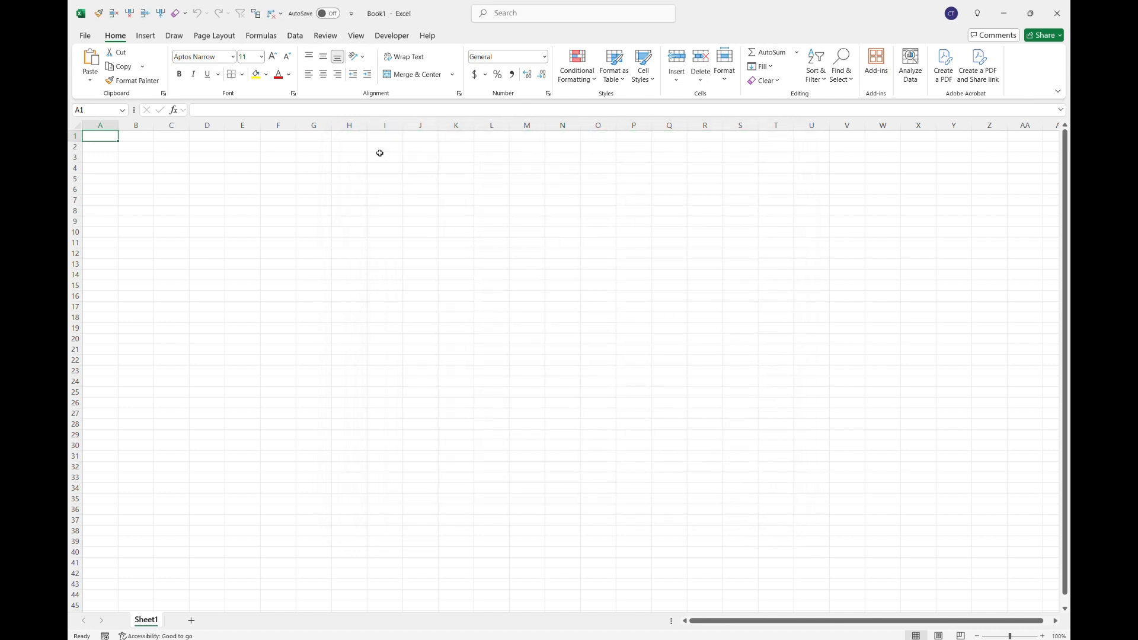
# Show the Quick Access Toolbar below the ribbon and return it above the ribbon
pyautogui.click(351, 14)
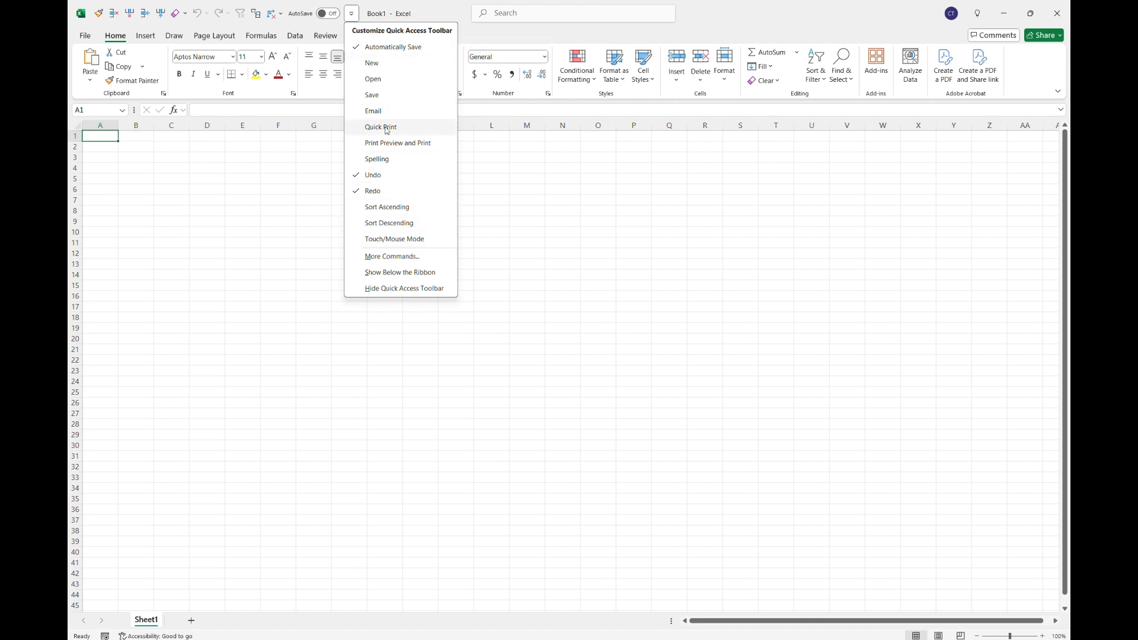
pyautogui.click(360, 273)
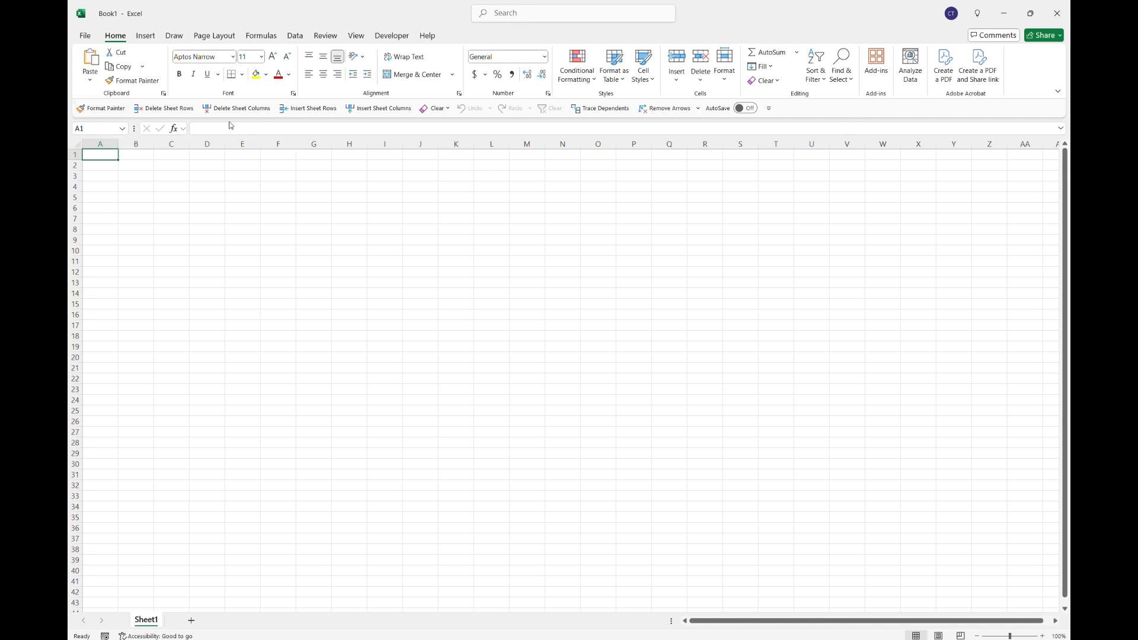
pyautogui.click(769, 109)
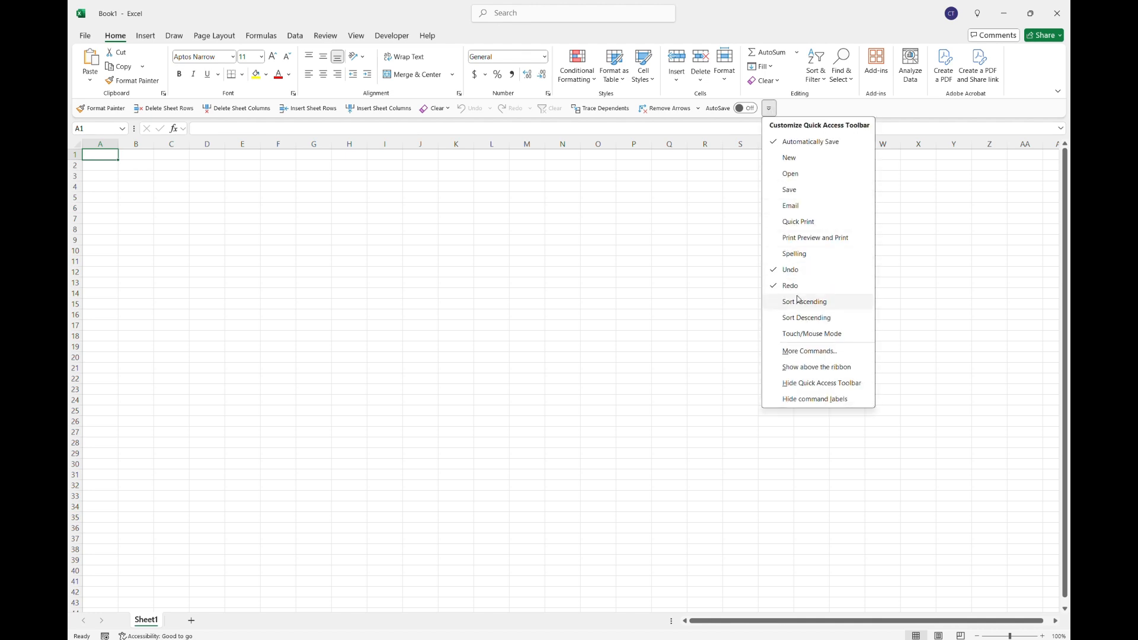
pyautogui.click(780, 368)
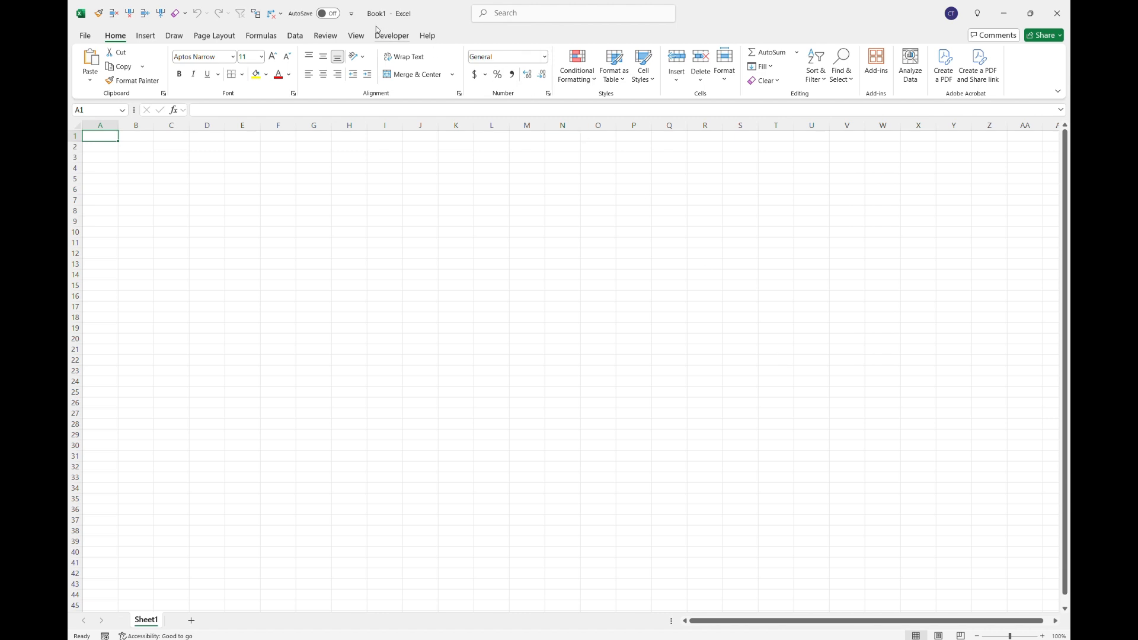
# Hide the Quick Access Toolbar
pyautogui.click(352, 14)
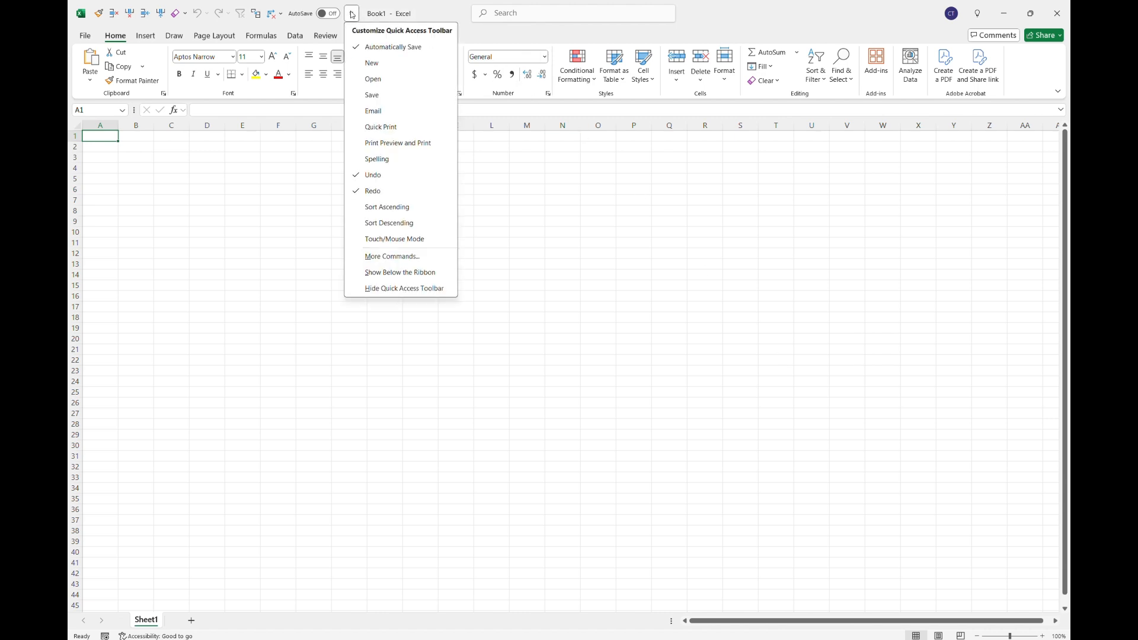
pyautogui.click(405, 289)
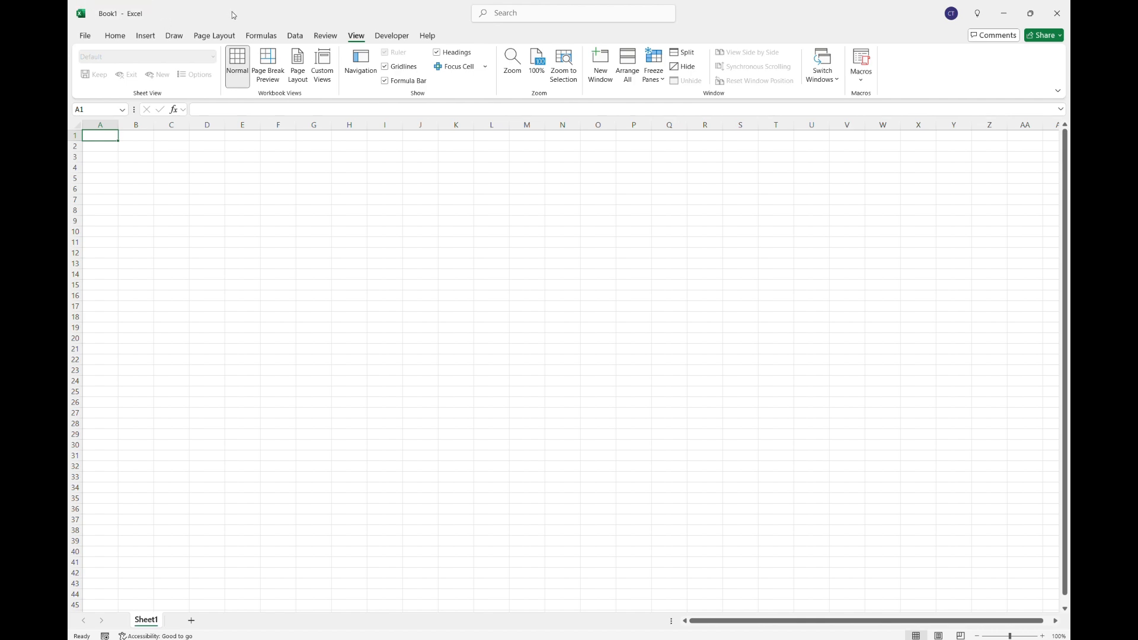
# Turn the Quick Access Toolbar back on in Excel Options, with its toolbar position at Above Ribbon
pyautogui.click(84, 35)
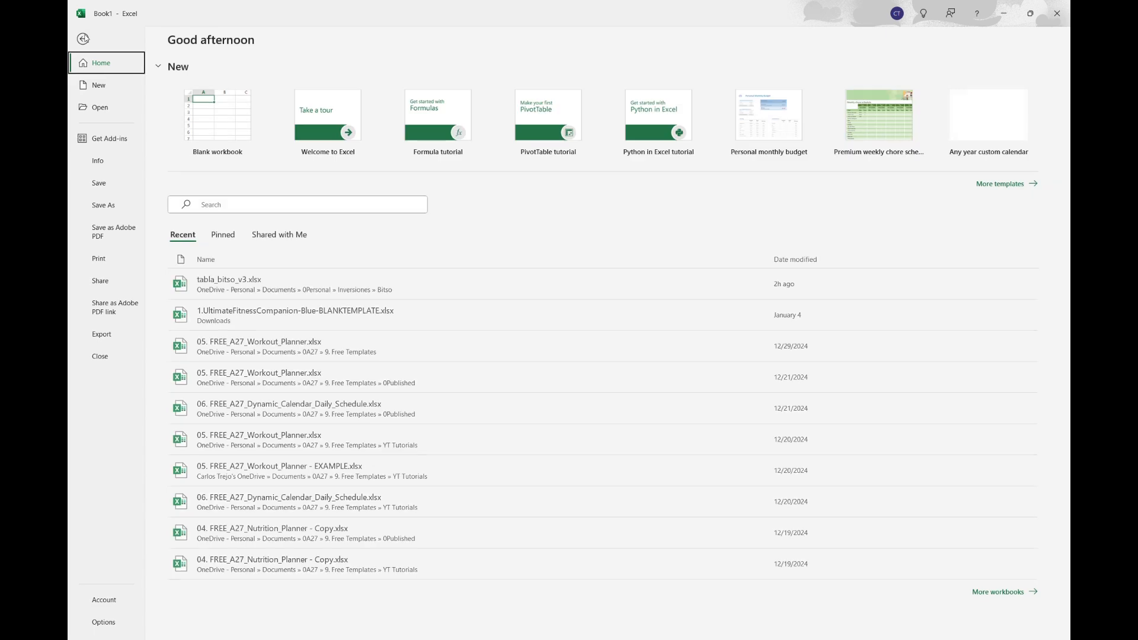
pyautogui.click(107, 622)
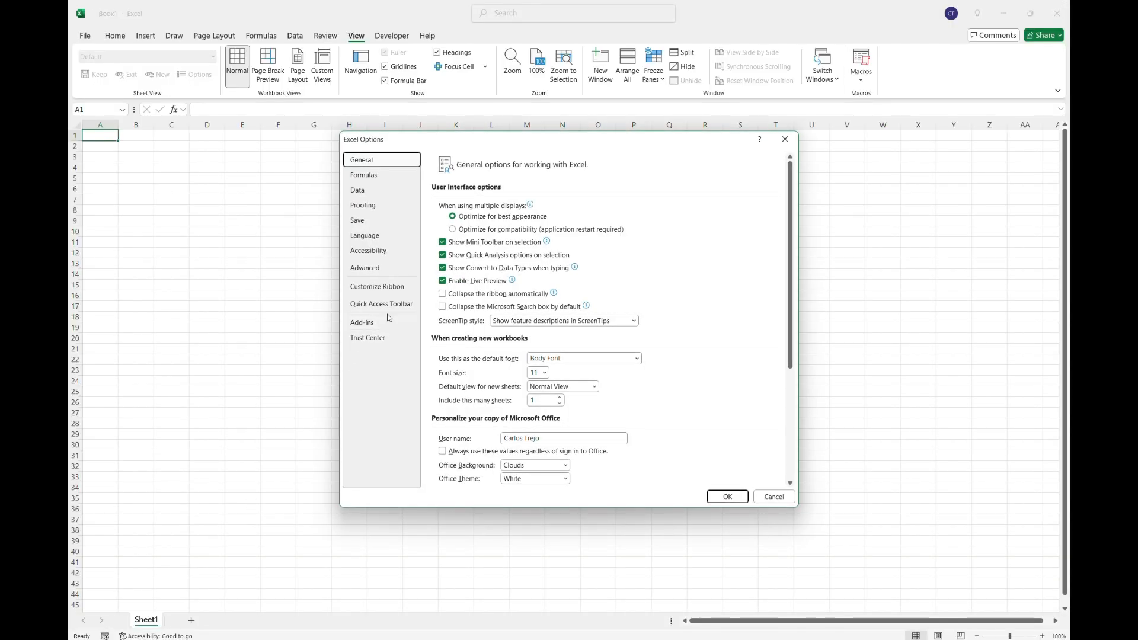
pyautogui.click(405, 305)
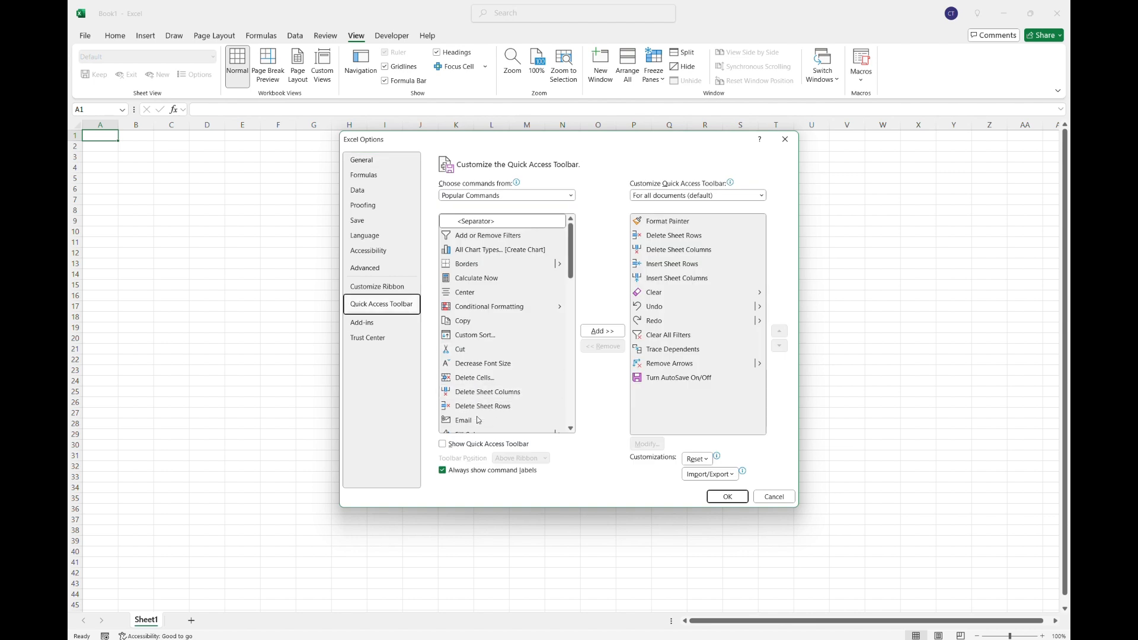
pyautogui.click(441, 445)
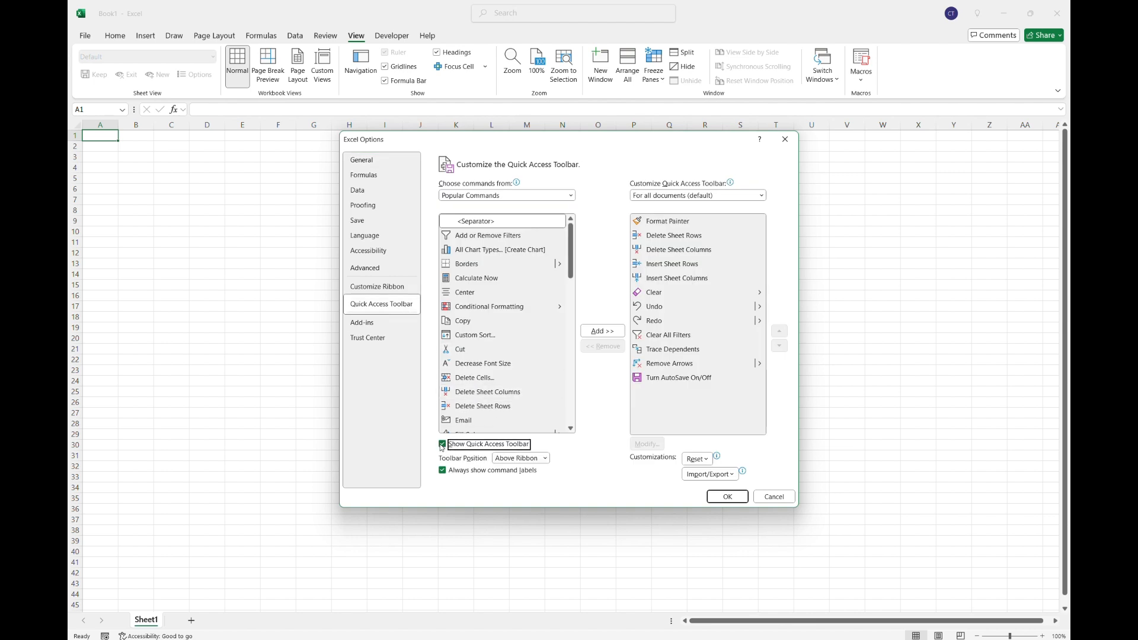
pyautogui.click(544, 458)
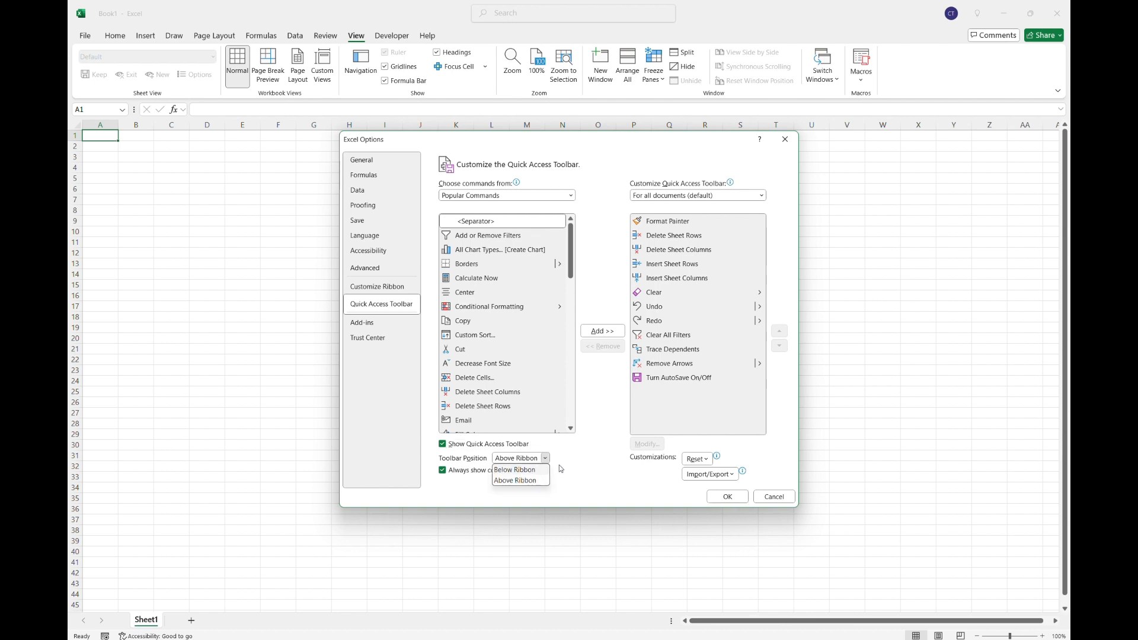
pyautogui.click(582, 458)
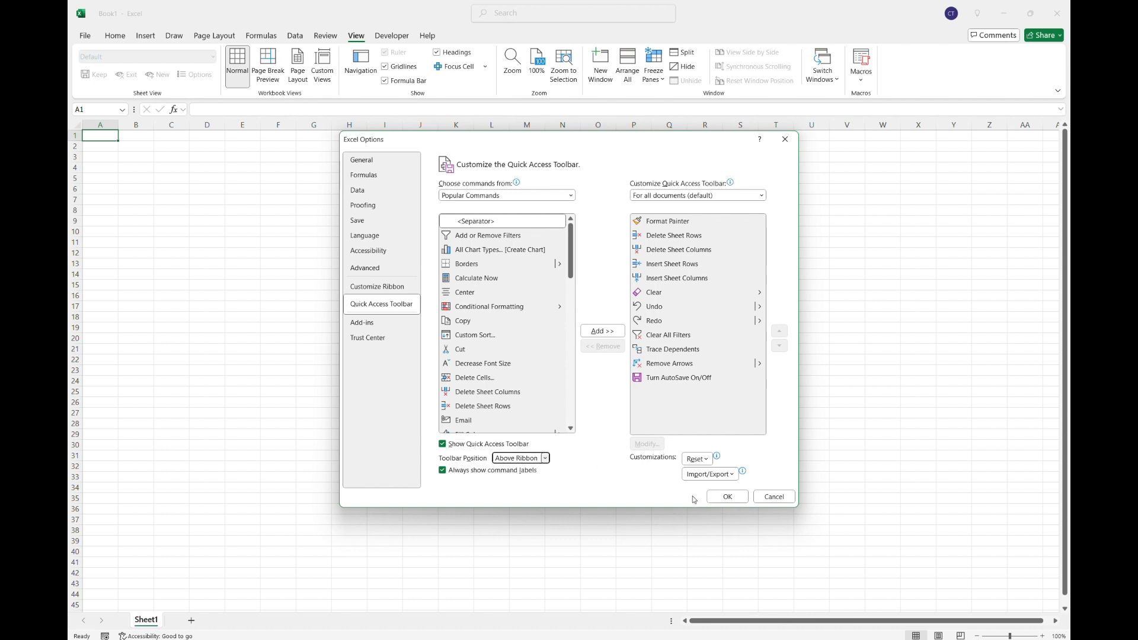
pyautogui.click(727, 497)
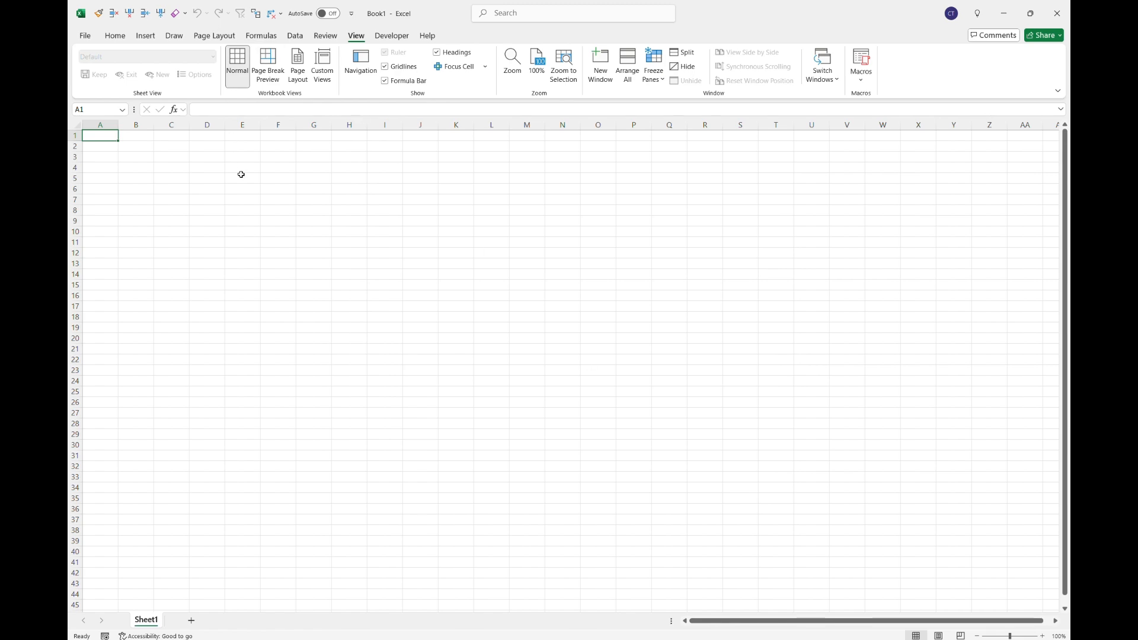
# Show the Quick Access Toolbar below the ribbon and display its command labels
pyautogui.click(351, 15)
pyautogui.click(420, 272)
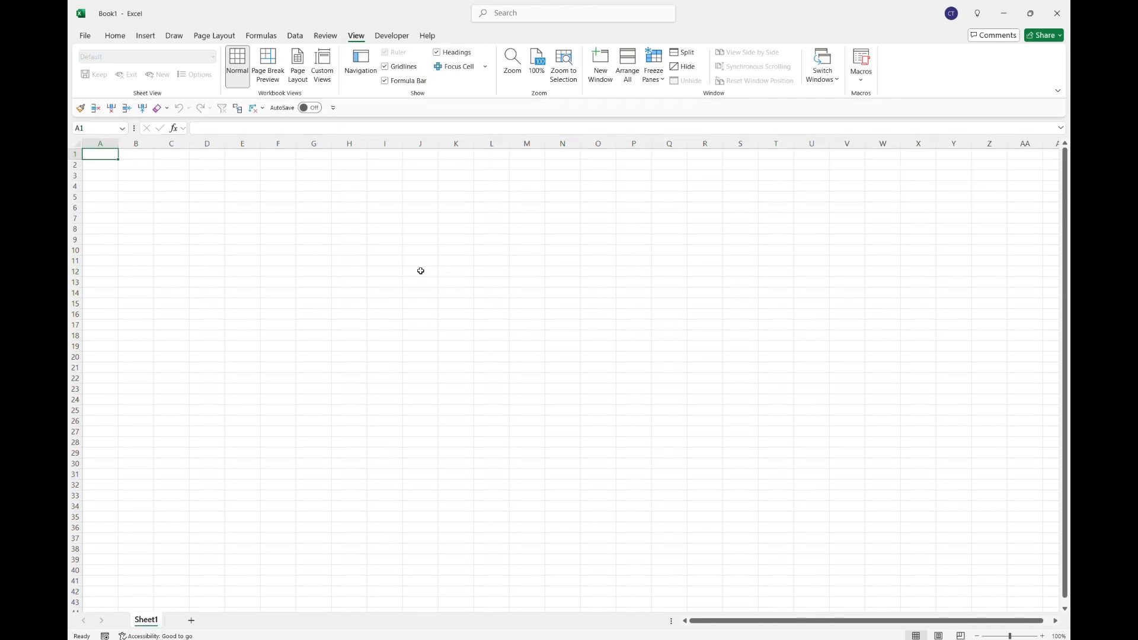
pyautogui.click(334, 108)
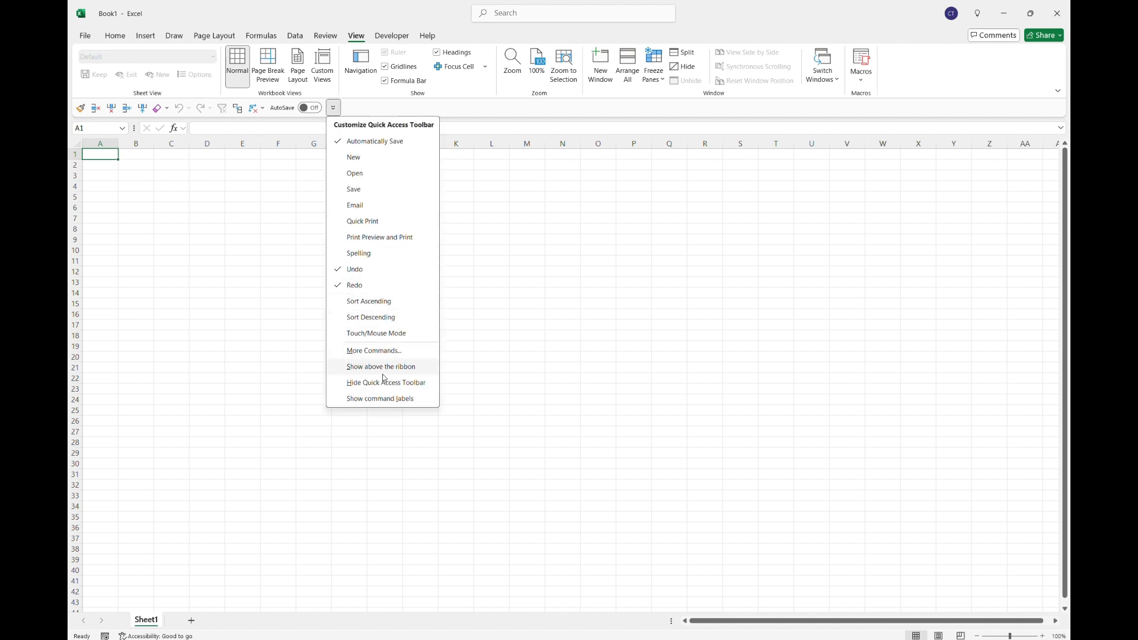
pyautogui.click(349, 400)
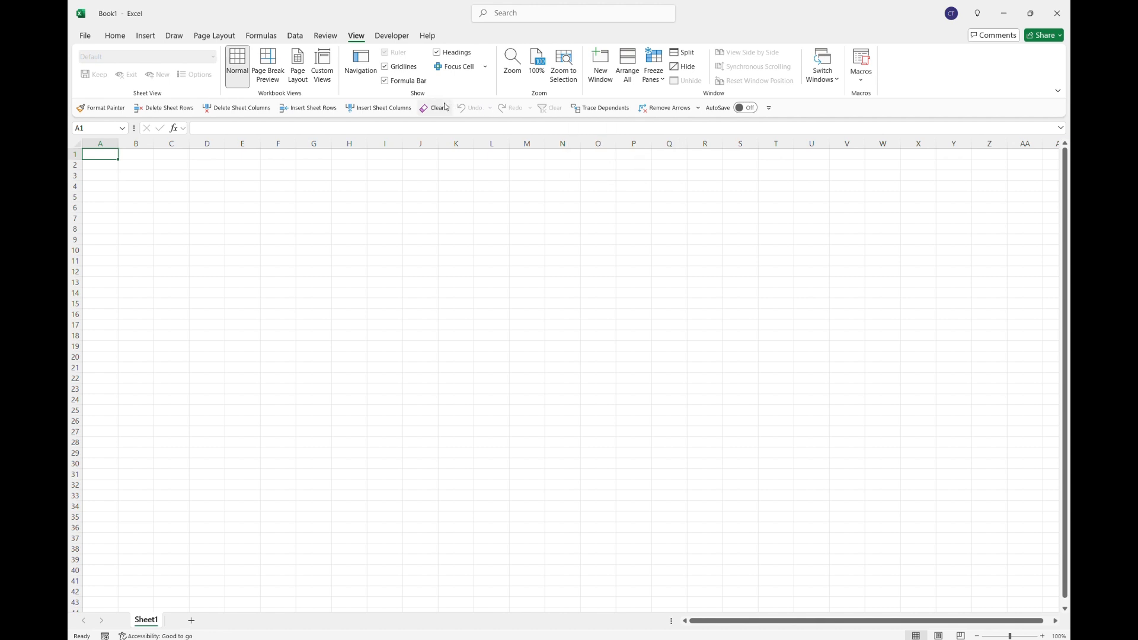
# Hide the Quick Access Toolbar's command labels and move the toolbar back above the ribbon
pyautogui.click(769, 108)
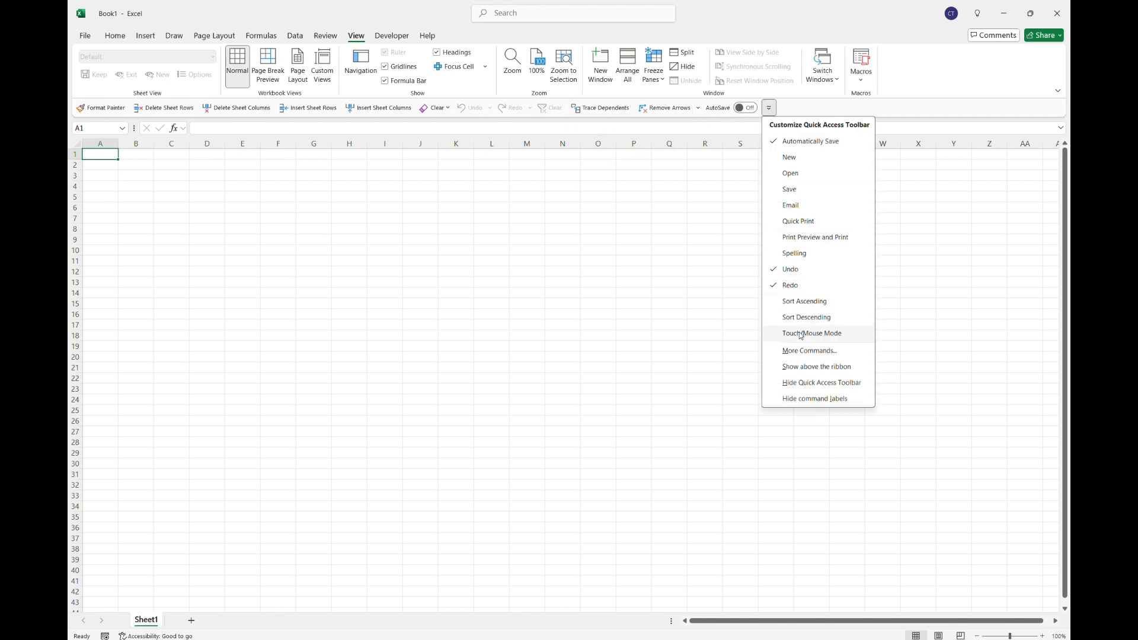
pyautogui.click(840, 400)
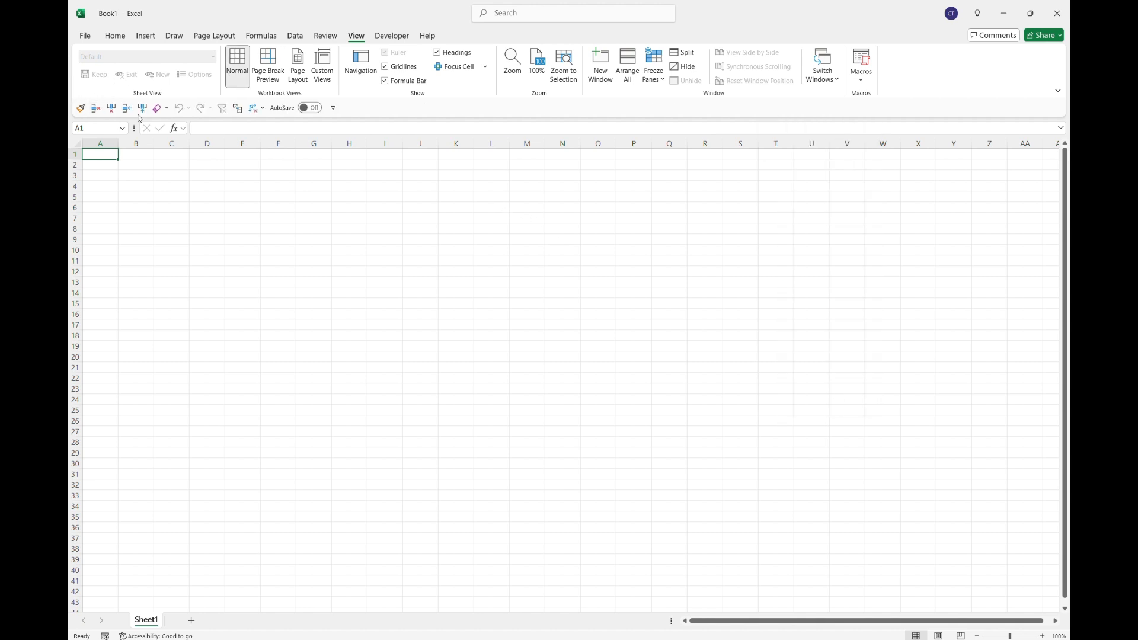
pyautogui.click(334, 108)
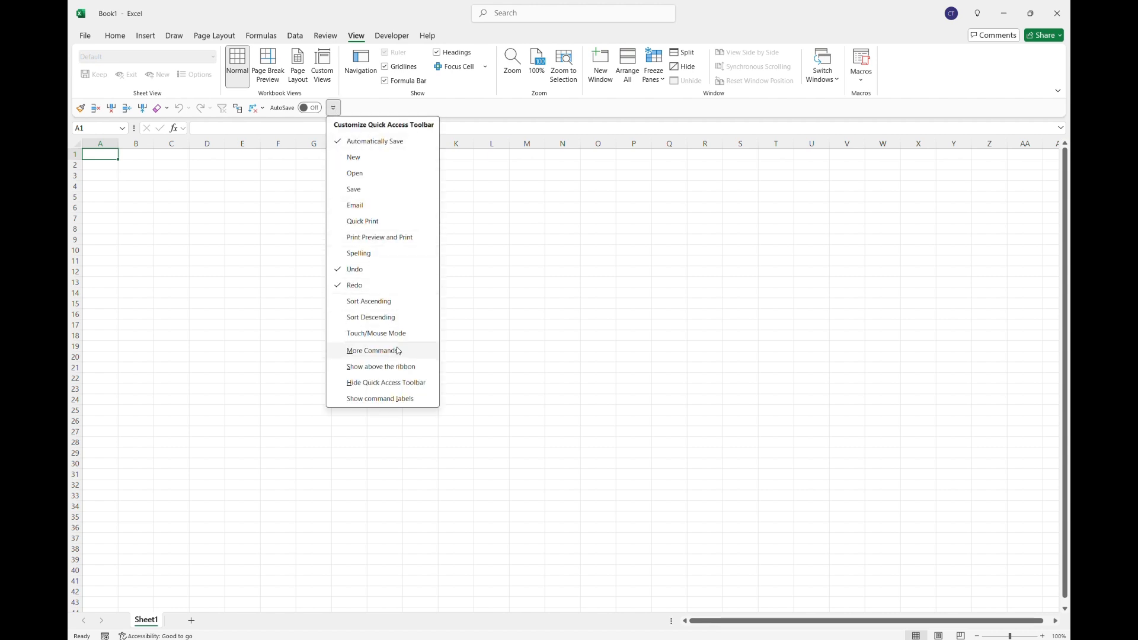
pyautogui.click(407, 366)
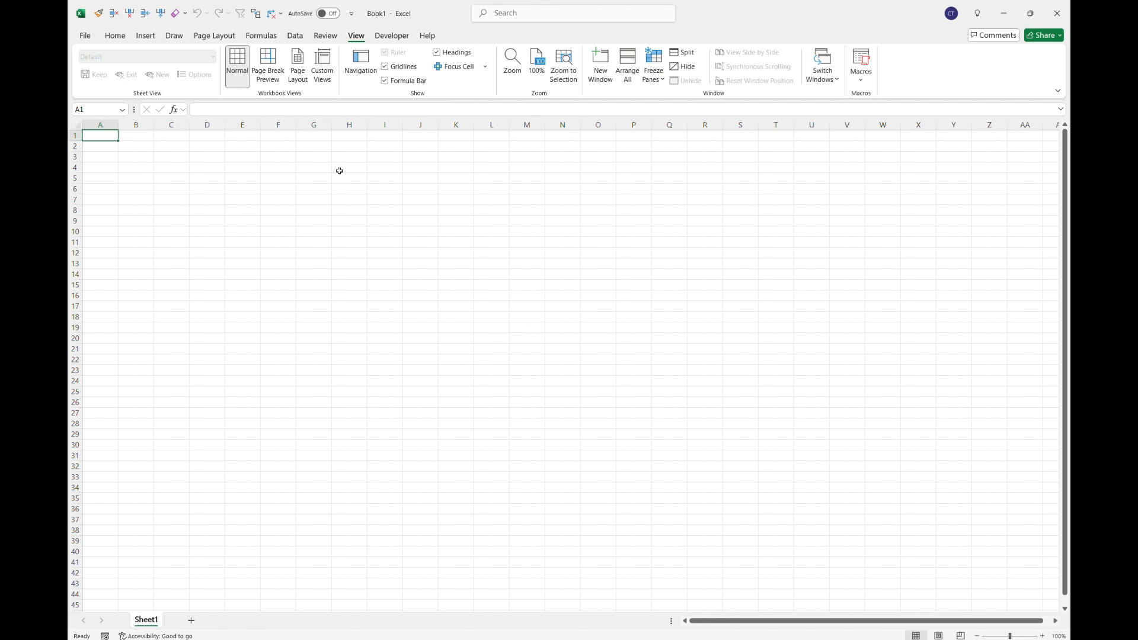
# Examine the Reset and Import/Export choices in the Quick Access Toolbar options, leaving the customizations as they are
pyautogui.click(351, 15)
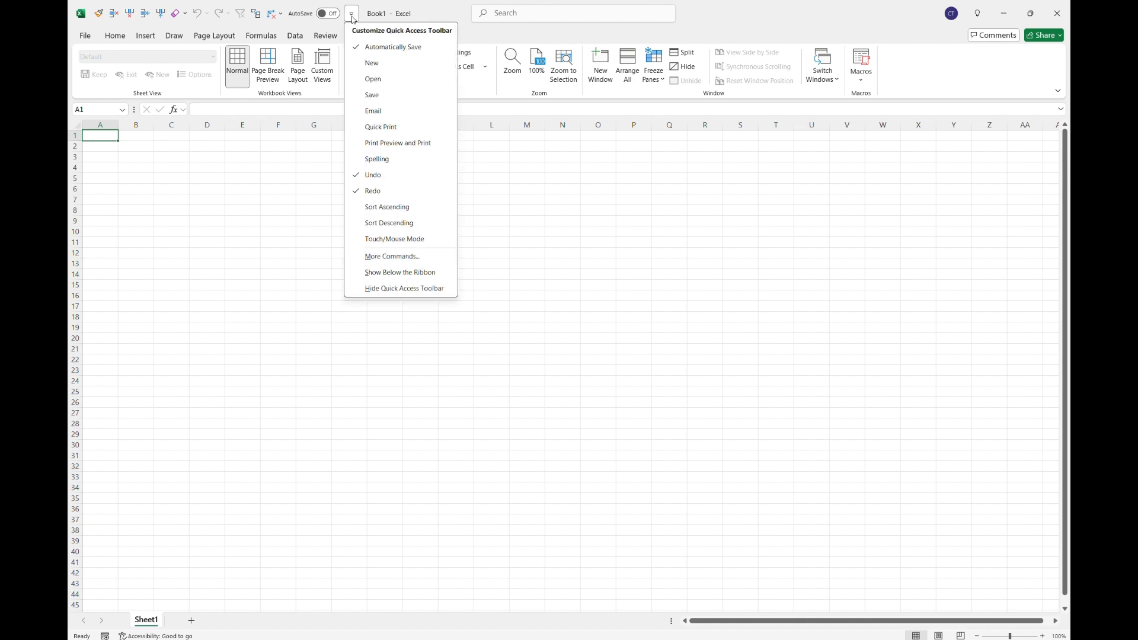
pyautogui.click(418, 255)
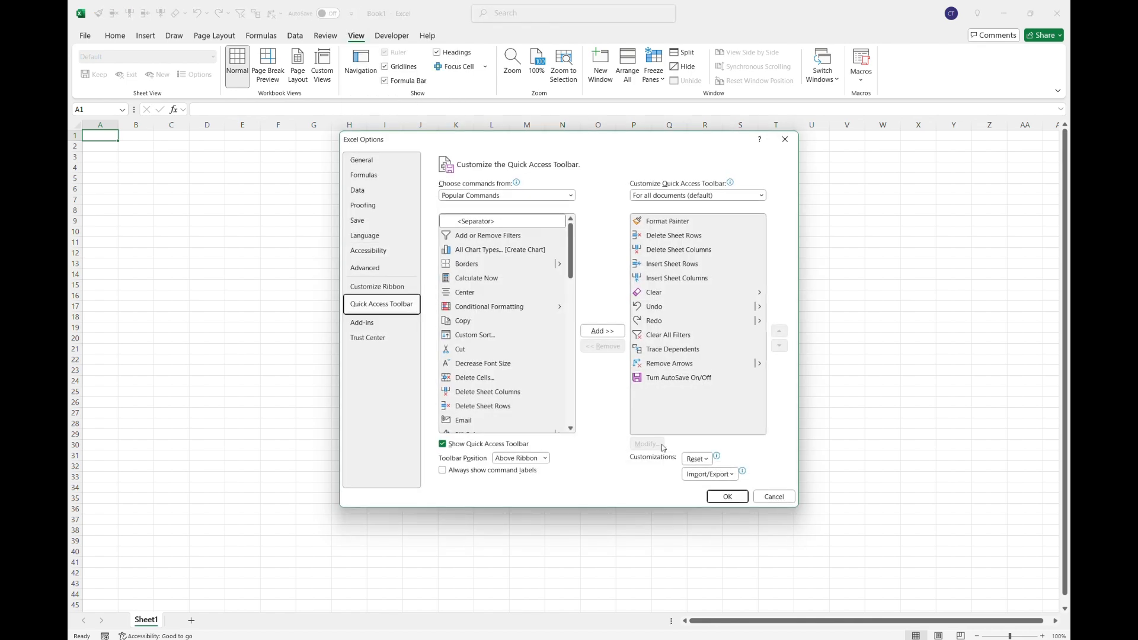
pyautogui.click(708, 460)
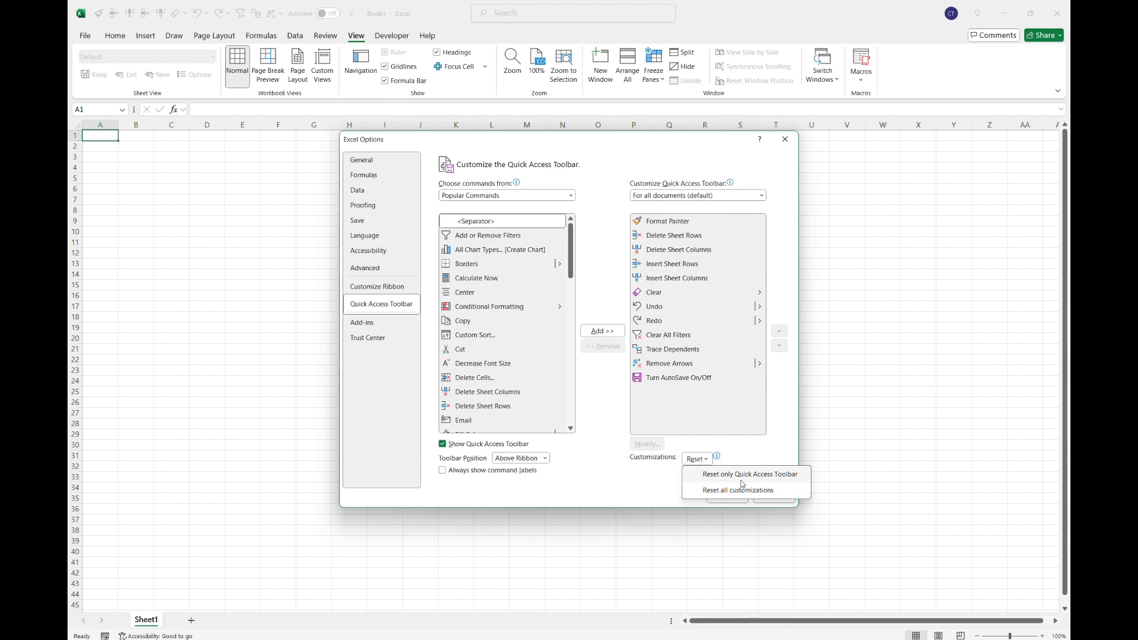
pyautogui.click(642, 484)
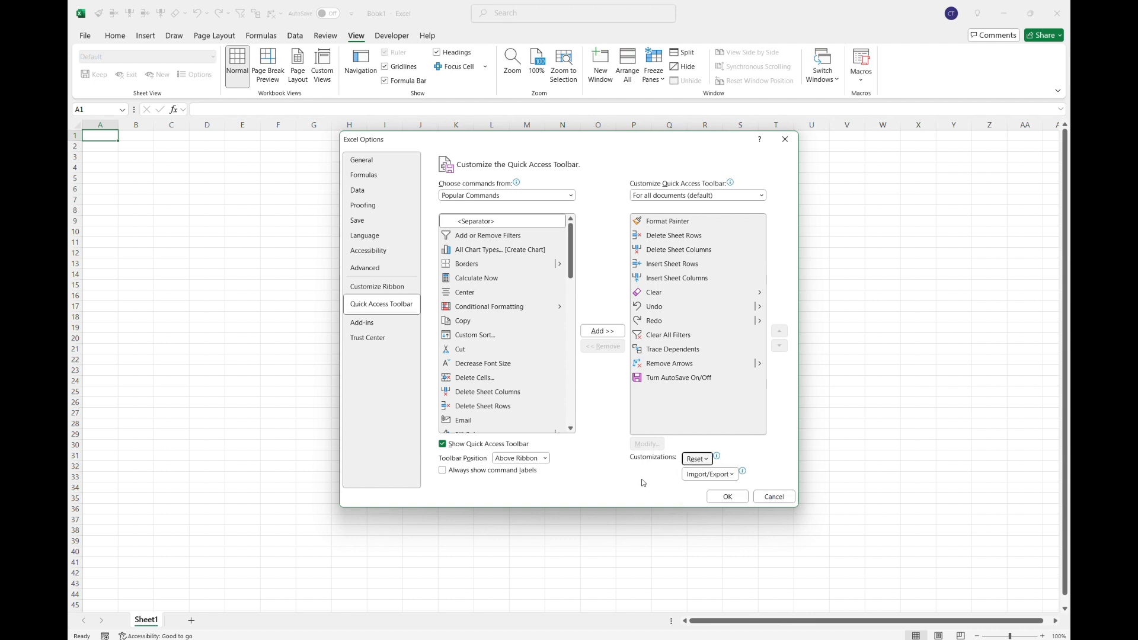
pyautogui.click(729, 474)
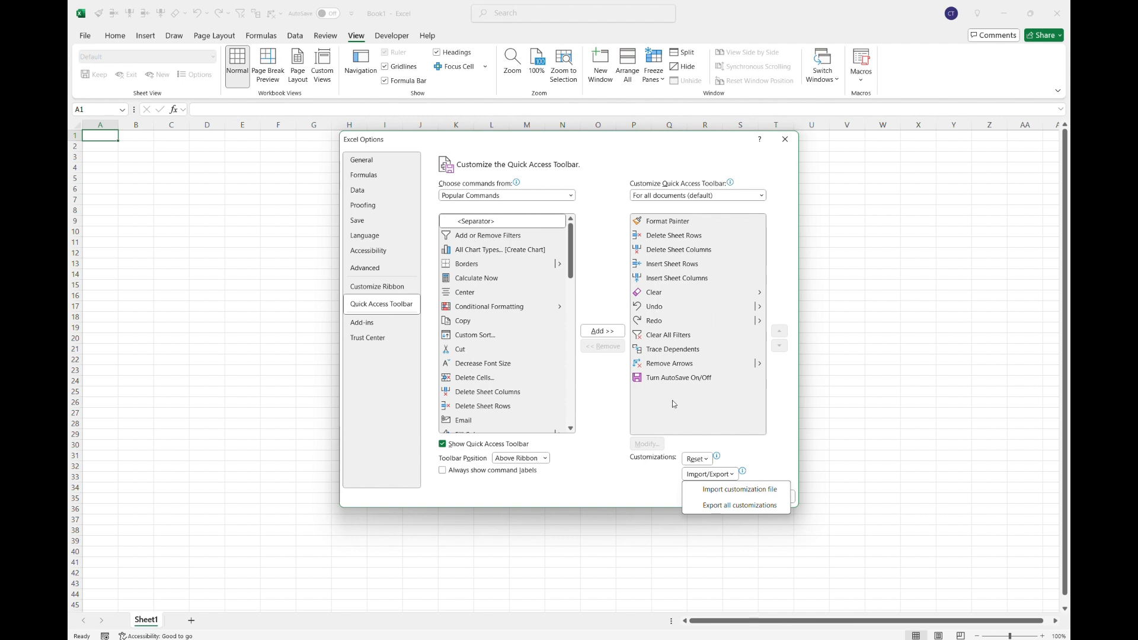
pyautogui.click(654, 477)
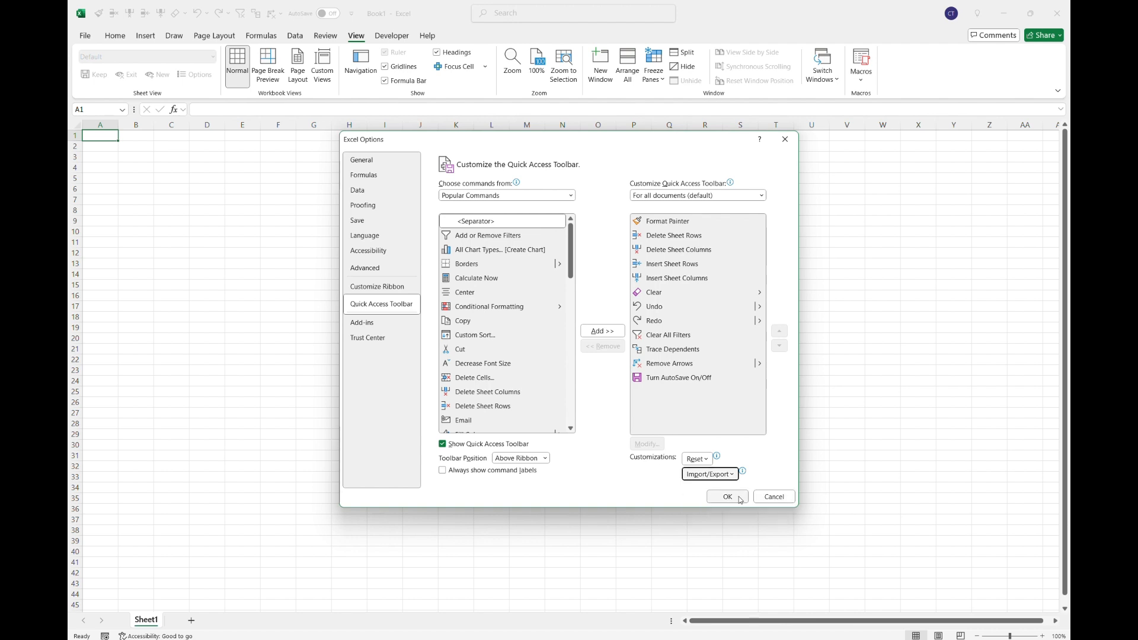
pyautogui.click(714, 496)
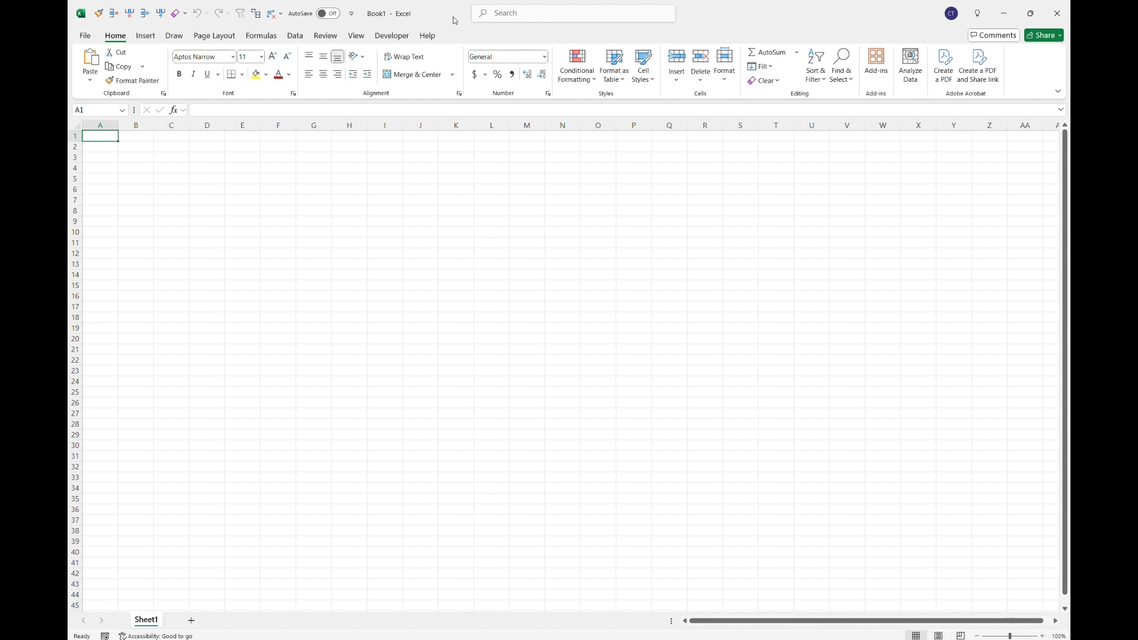
# Add the consecutive commands from Add-in1 through Alignment in the All Commands list to the Quick Access Toolbar and apply the change
pyautogui.click(352, 13)
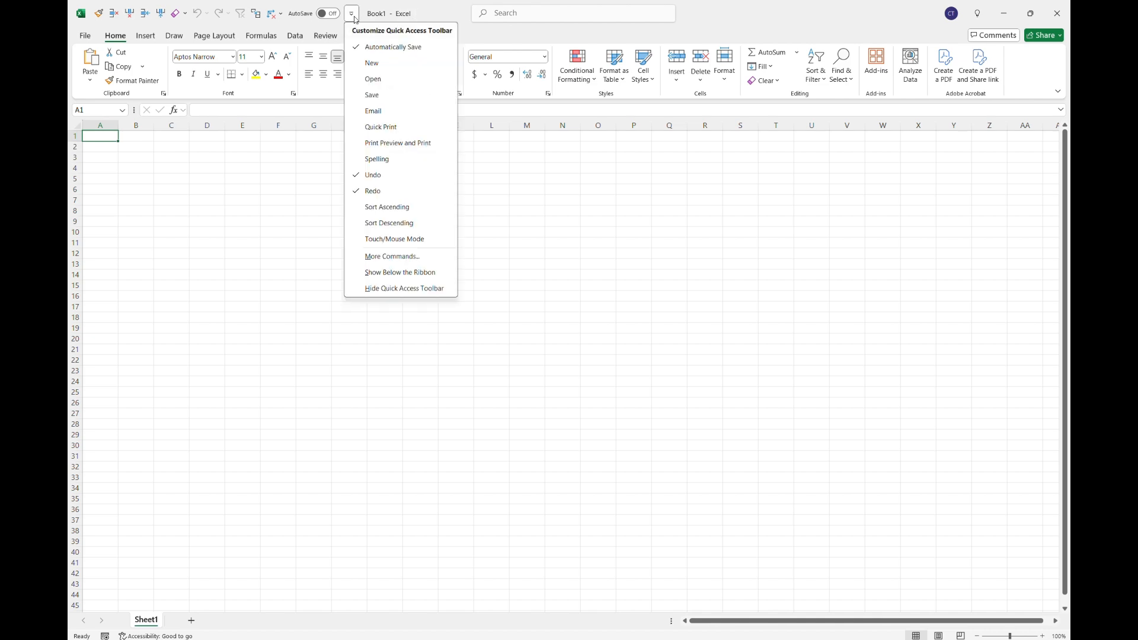
pyautogui.click(432, 255)
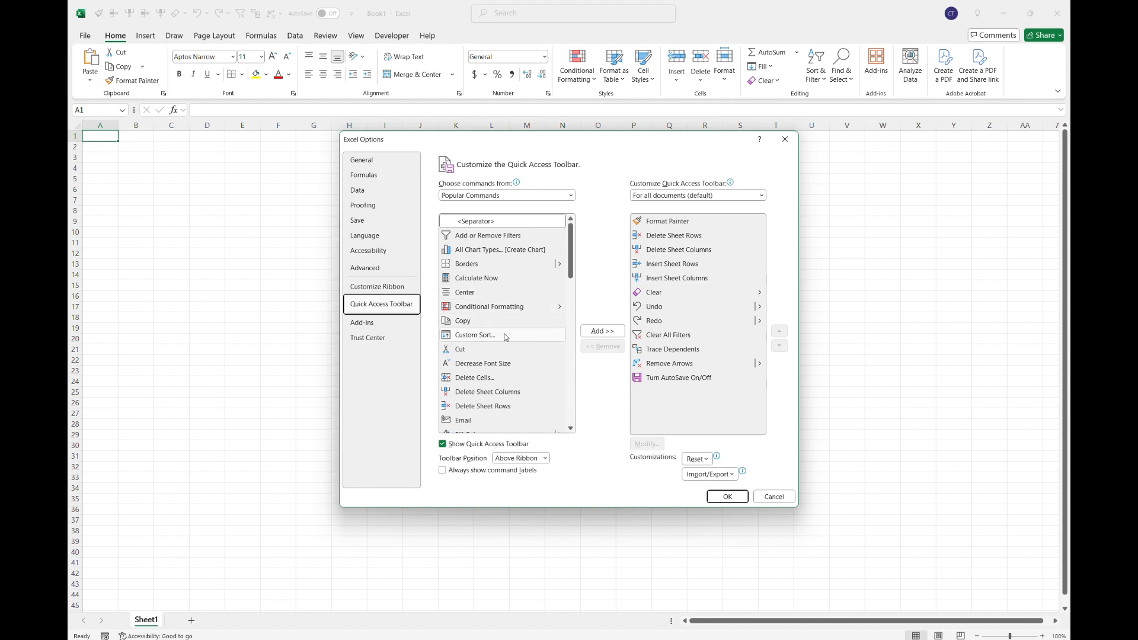
pyautogui.click(571, 196)
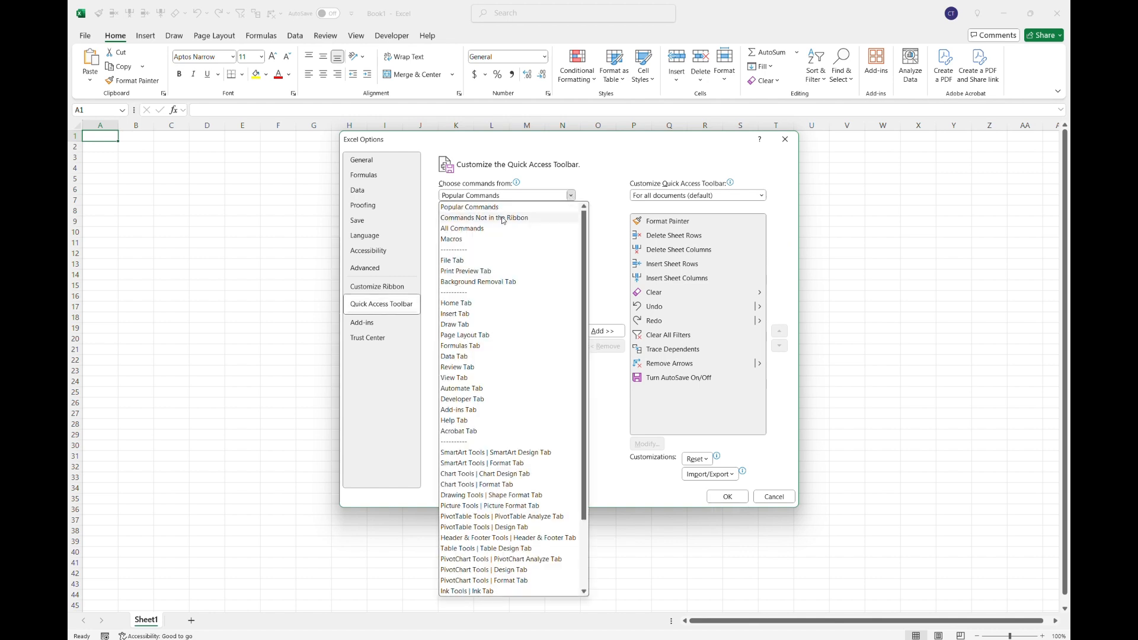
pyautogui.click(484, 228)
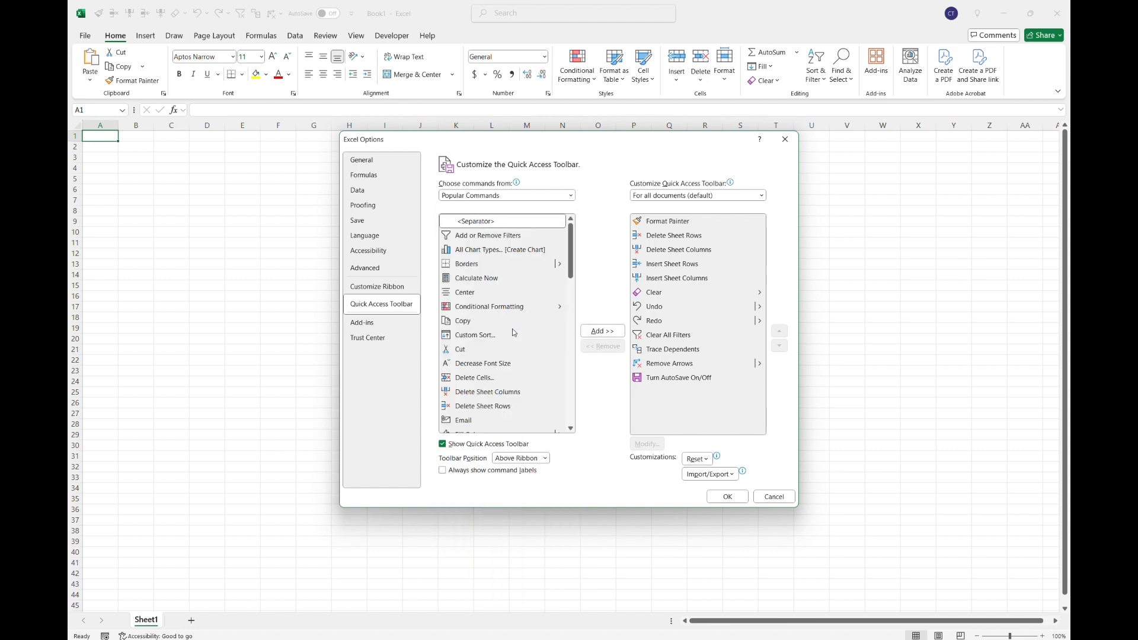
pyautogui.scroll(-12, 522, 378)
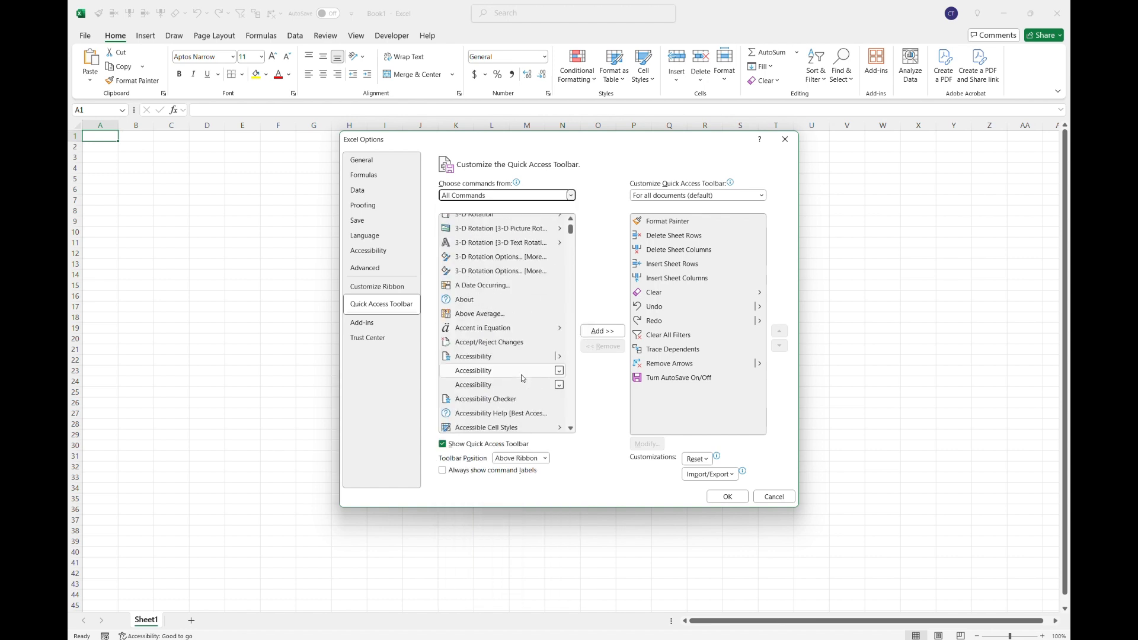
pyautogui.scroll(-2, 522, 378)
pyautogui.scroll(5, 520, 375)
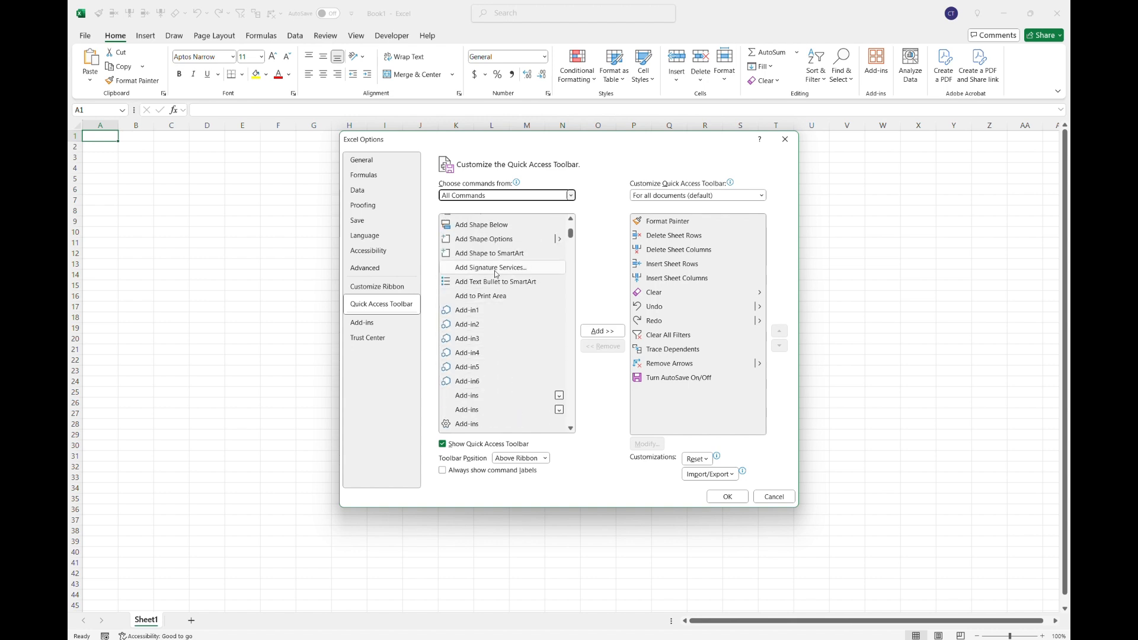
pyautogui.click(490, 310)
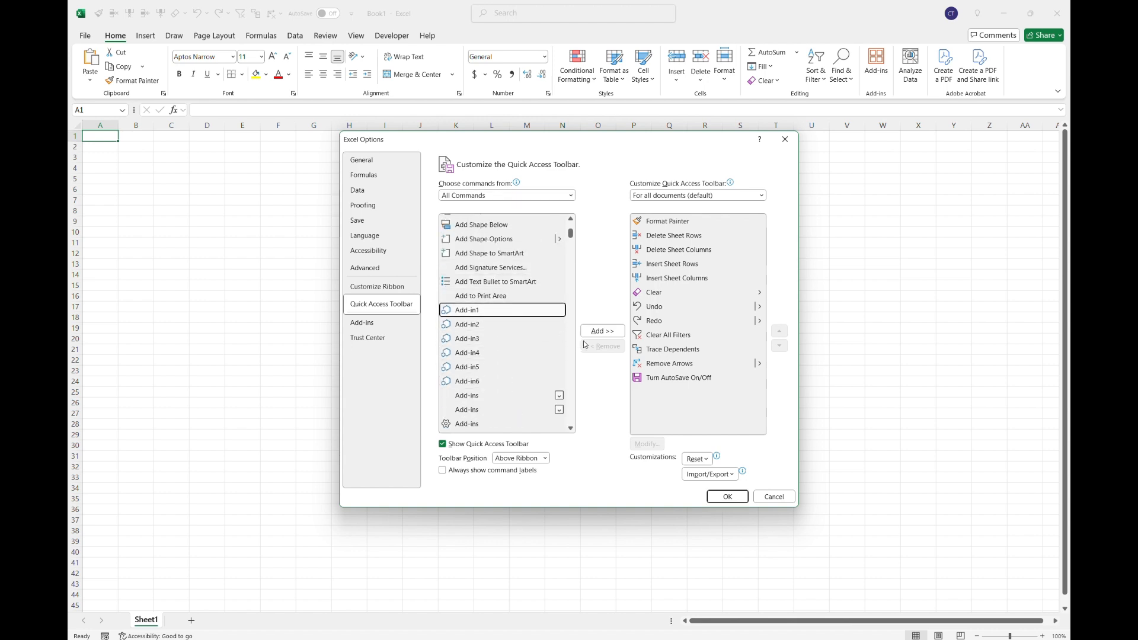
pyautogui.click(611, 332)
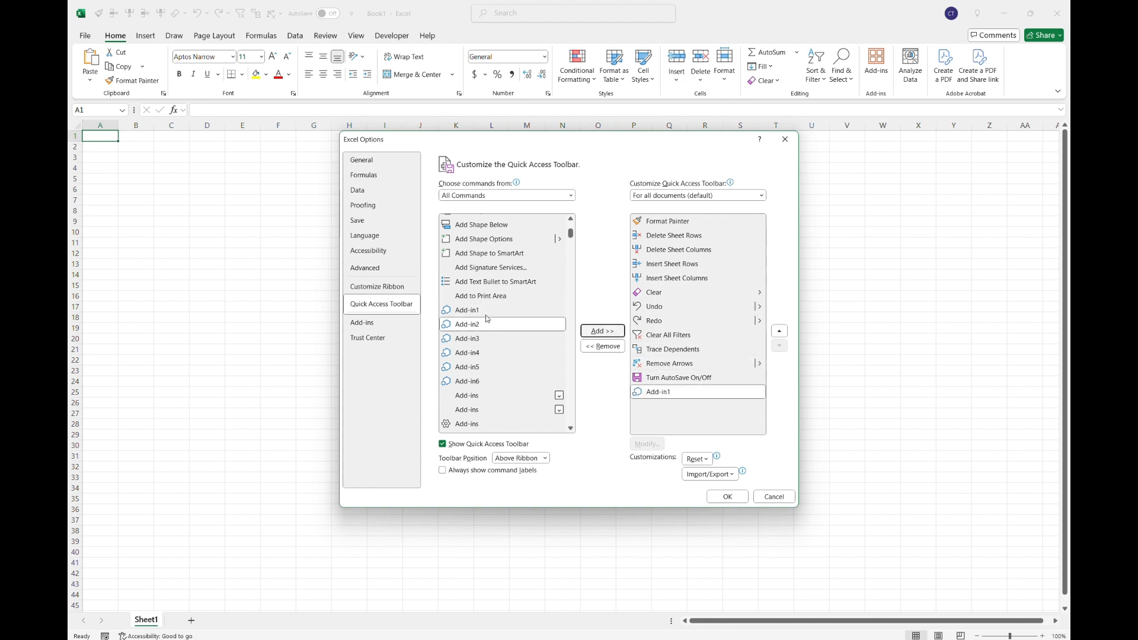
pyautogui.click(598, 334)
pyautogui.click(598, 334)
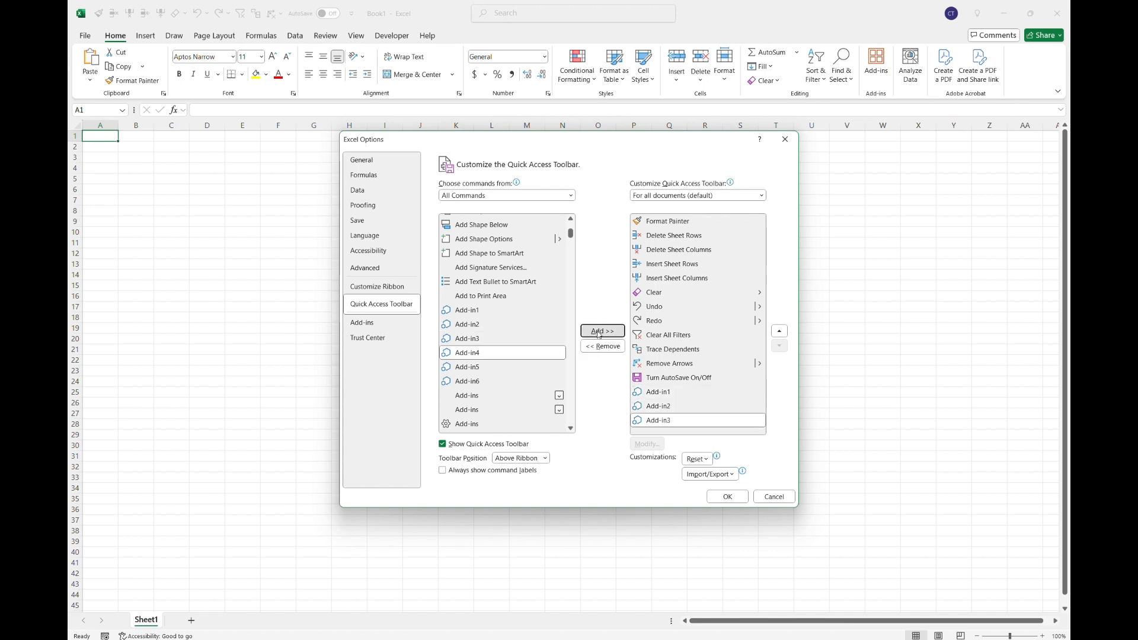
pyautogui.click(598, 334)
pyautogui.click(599, 334)
pyautogui.click(598, 333)
pyautogui.click(598, 334)
pyautogui.doubleClick(599, 334)
pyautogui.click(598, 333)
pyautogui.doubleClick(598, 334)
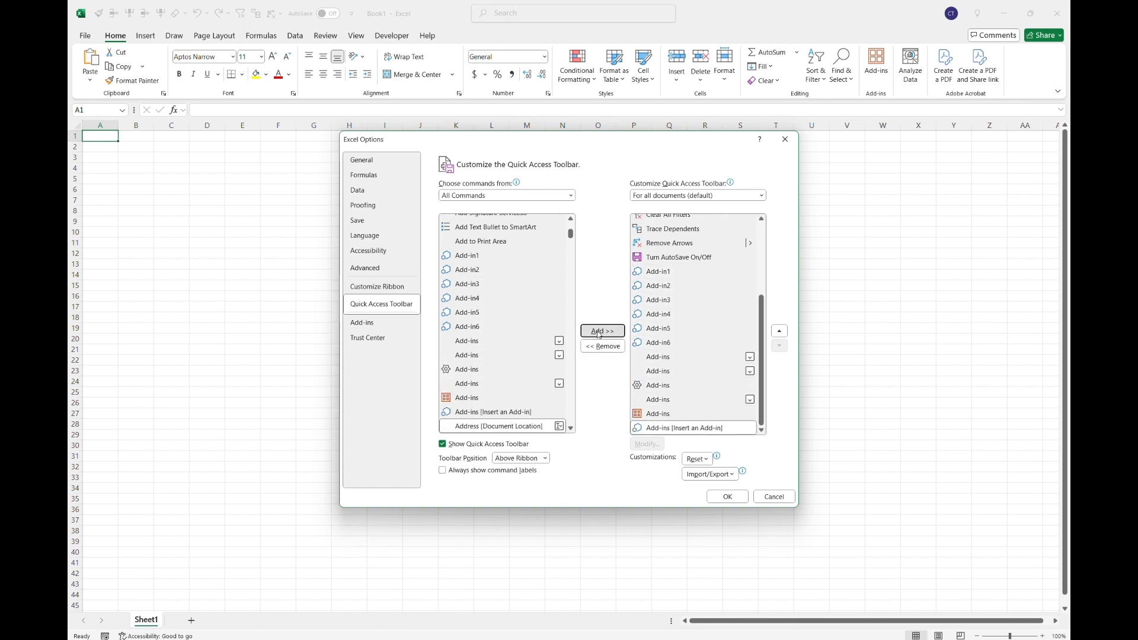
pyautogui.doubleClick(599, 334)
pyautogui.click(598, 334)
pyautogui.doubleClick(598, 334)
pyautogui.doubleClick(599, 333)
pyautogui.click(599, 334)
pyautogui.doubleClick(599, 333)
pyautogui.click(599, 333)
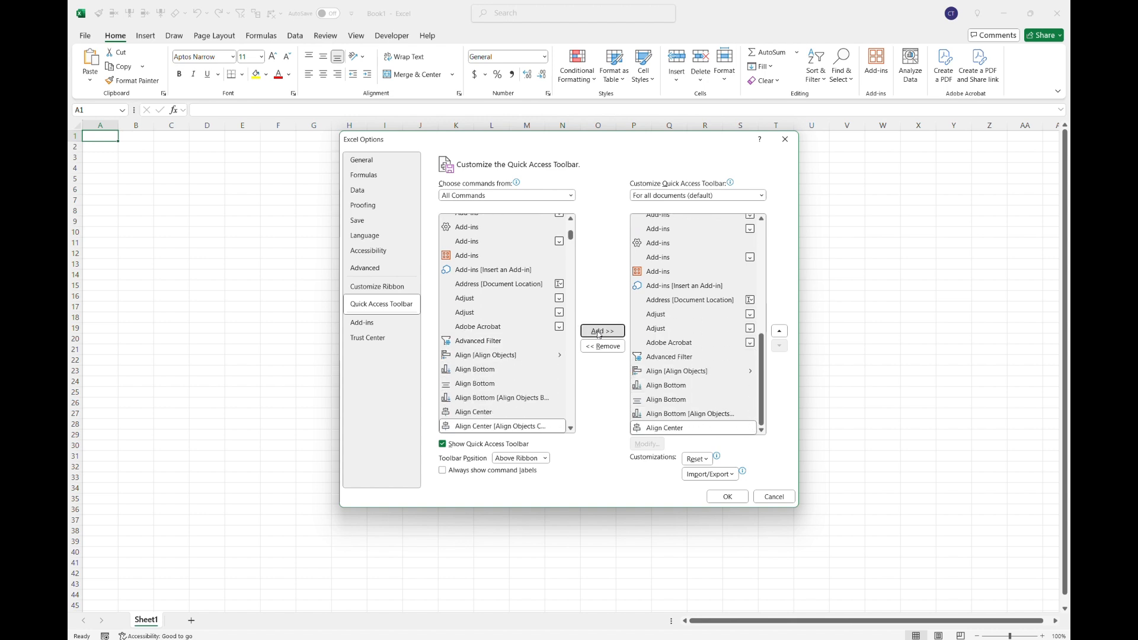
pyautogui.doubleClick(598, 334)
pyautogui.doubleClick(599, 334)
pyautogui.doubleClick(599, 334)
pyautogui.doubleClick(598, 334)
pyautogui.click(598, 333)
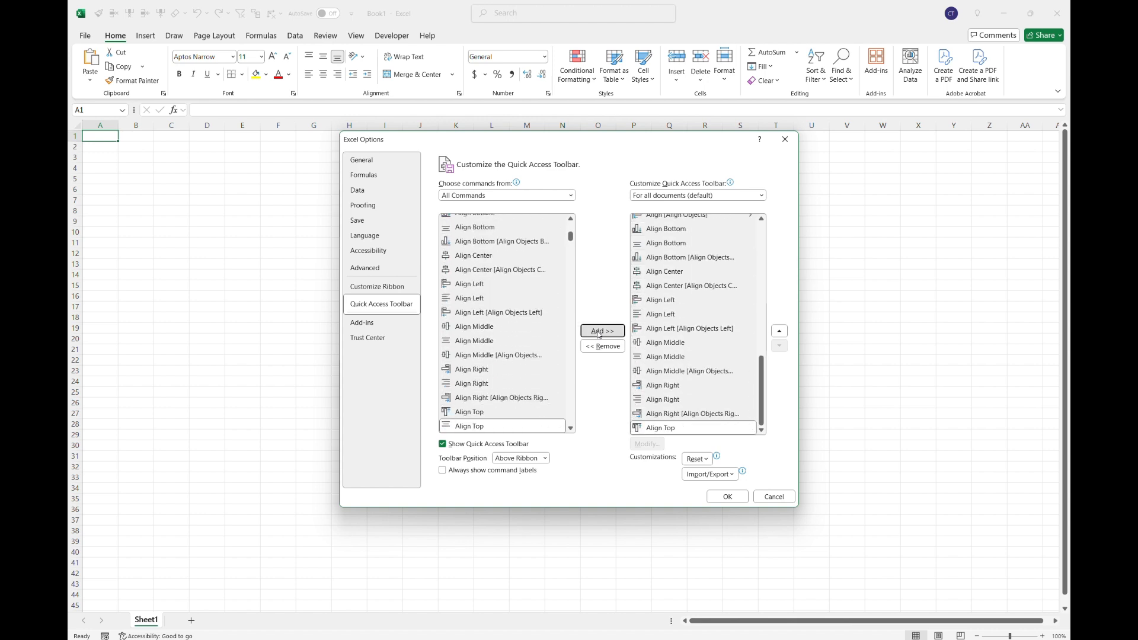
pyautogui.doubleClick(598, 333)
pyautogui.click(599, 334)
pyautogui.doubleClick(598, 334)
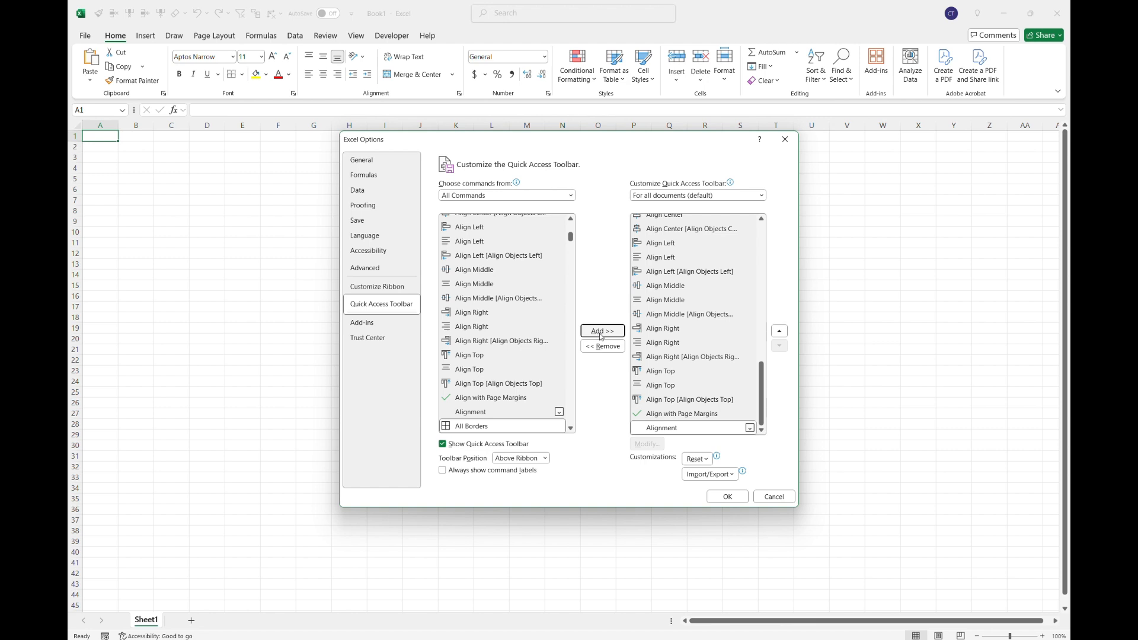
pyautogui.click(728, 497)
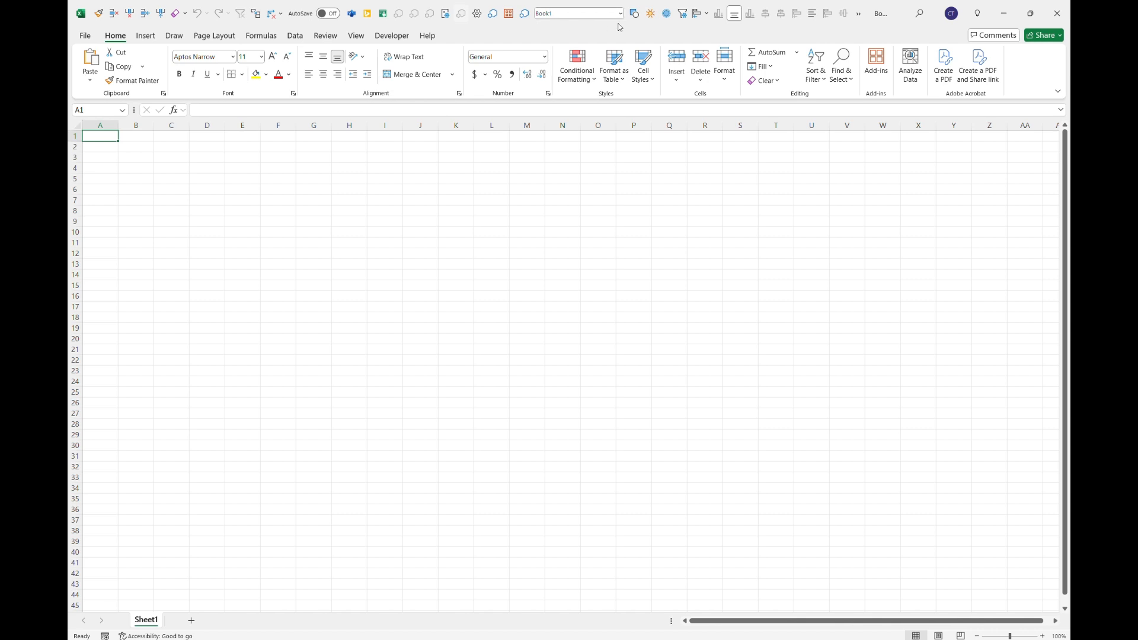
# Open the Quick Access Toolbar customization options through the toolbar's overflow commands and remove Alignment from the toolbar
pyautogui.click(859, 18)
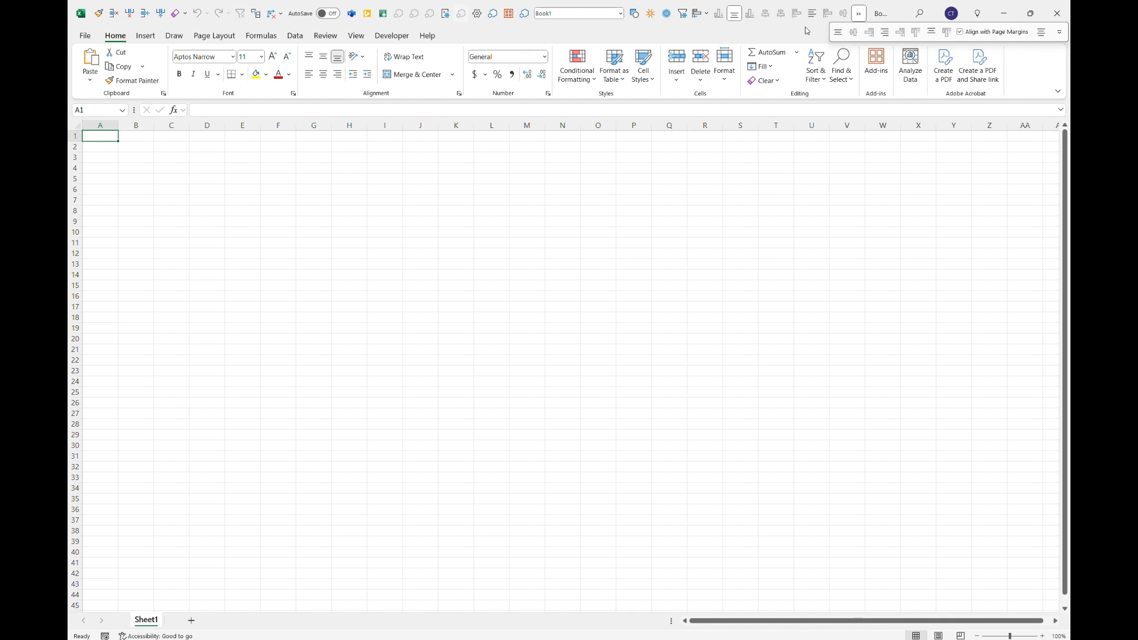
pyautogui.click(1059, 33)
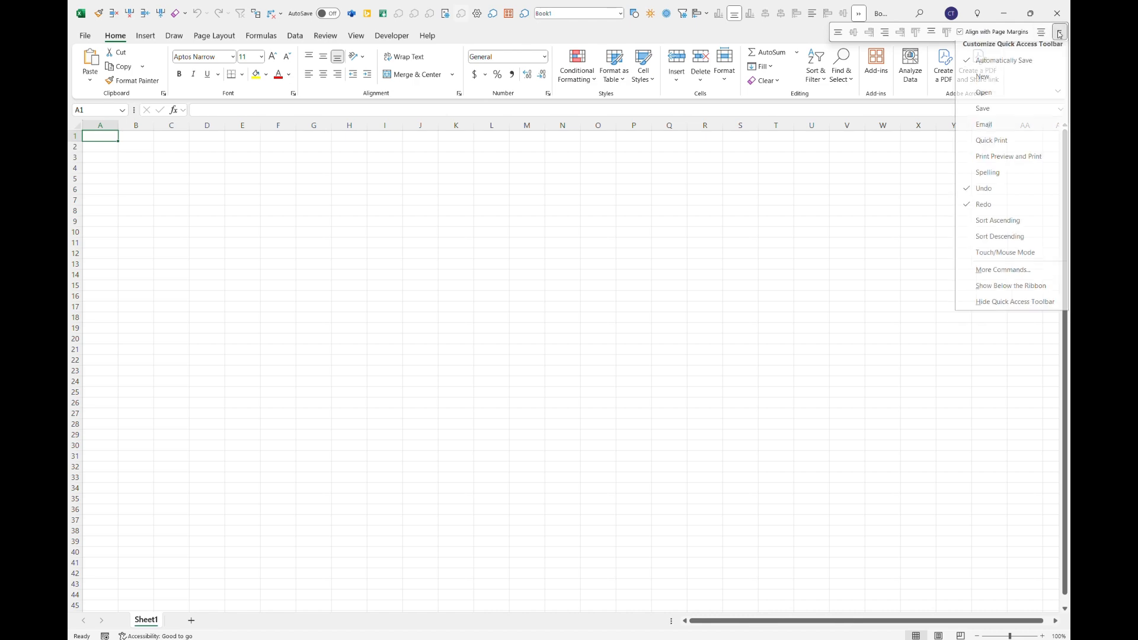
pyautogui.click(1002, 274)
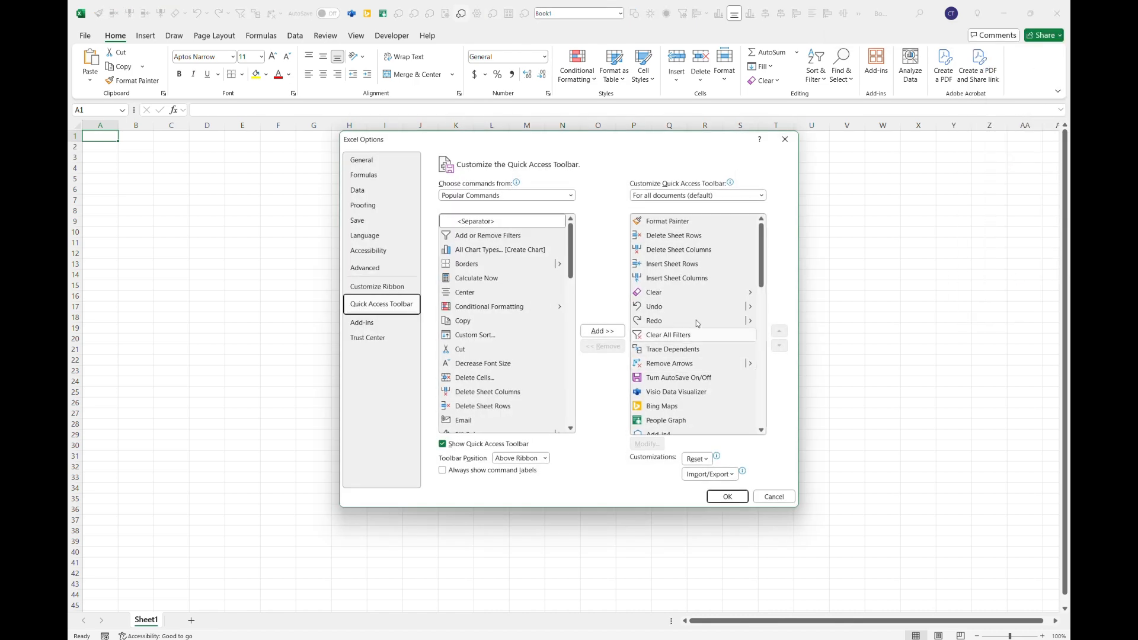
pyautogui.scroll(-10, 693, 308)
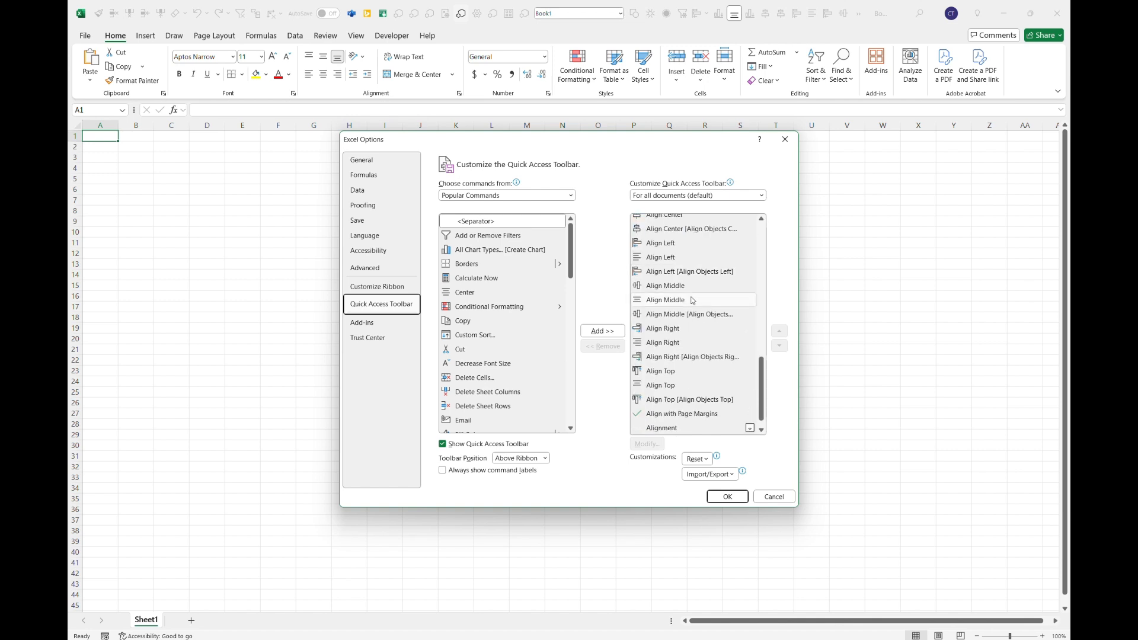
pyautogui.click(689, 429)
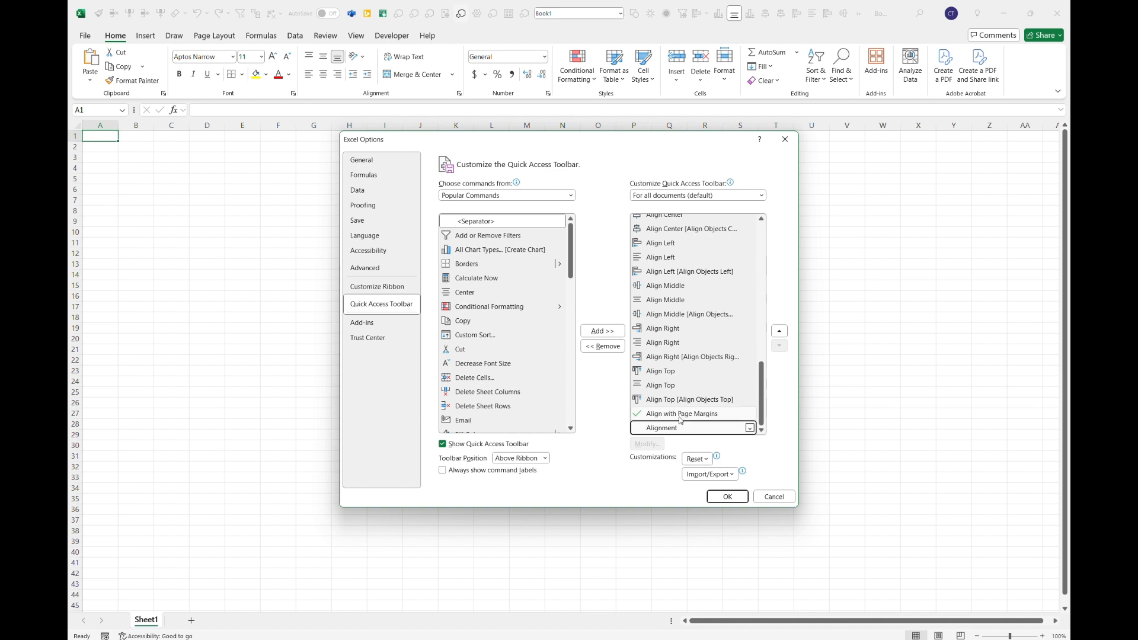
pyautogui.click(602, 347)
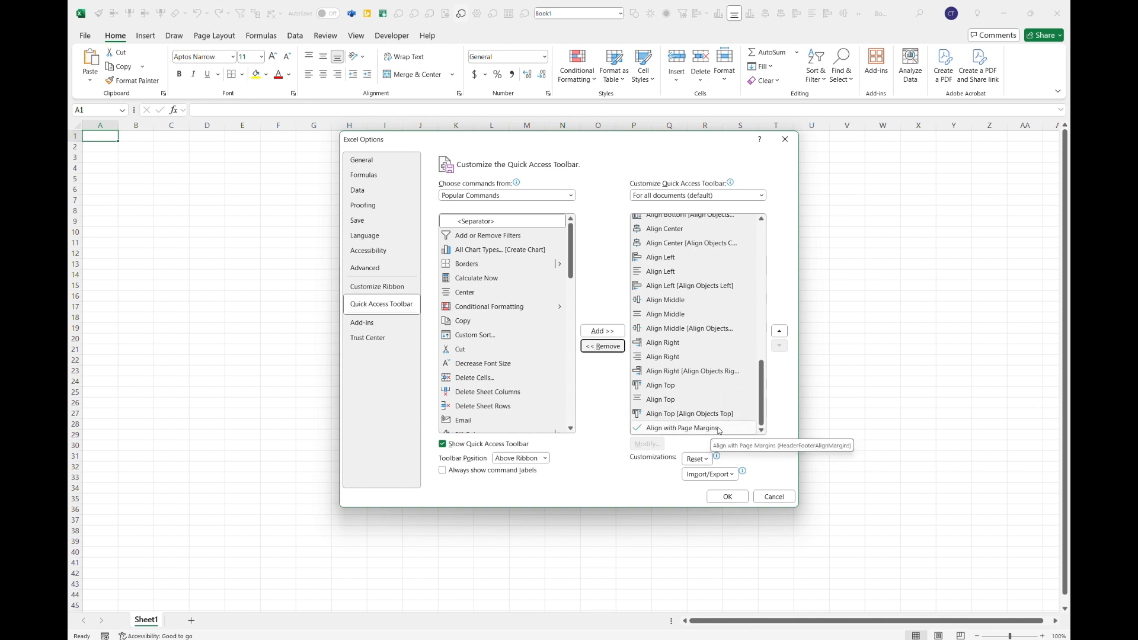
# Remove the Quick Access Toolbar commands from Align with Page Margins back through Visio Data Visualizer and apply the change
pyautogui.click(689, 430)
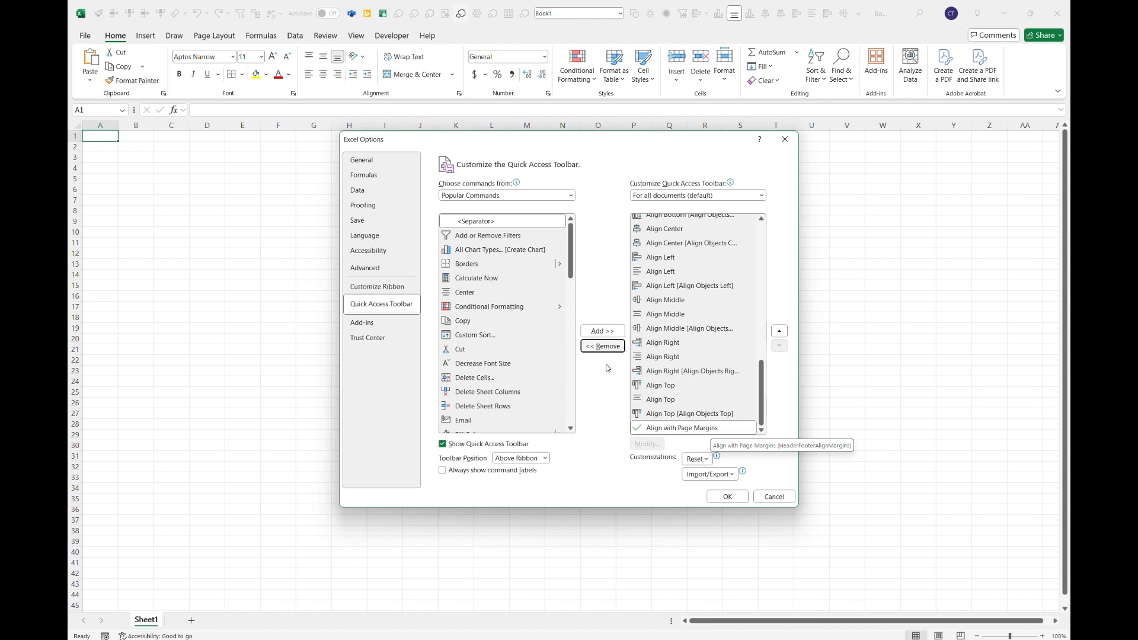
pyautogui.click(603, 347)
pyautogui.click(603, 347)
pyautogui.click(603, 346)
pyautogui.click(603, 347)
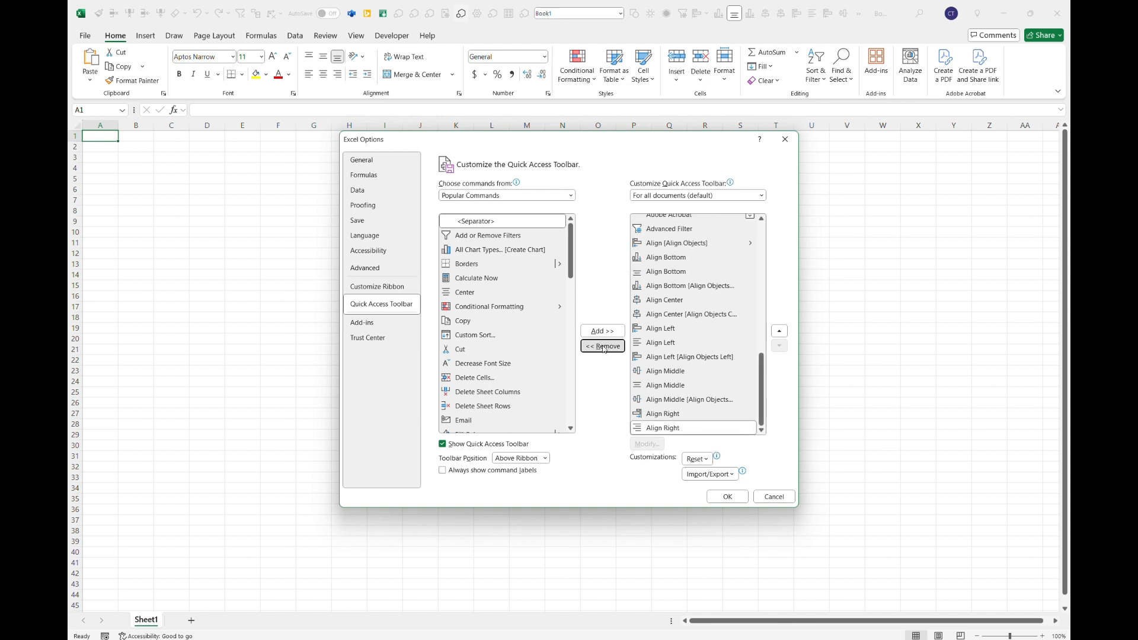
pyautogui.click(604, 347)
pyautogui.click(603, 347)
pyautogui.click(603, 347)
pyautogui.click(603, 347)
pyautogui.click(603, 347)
pyautogui.click(603, 346)
pyautogui.click(604, 347)
pyautogui.click(603, 347)
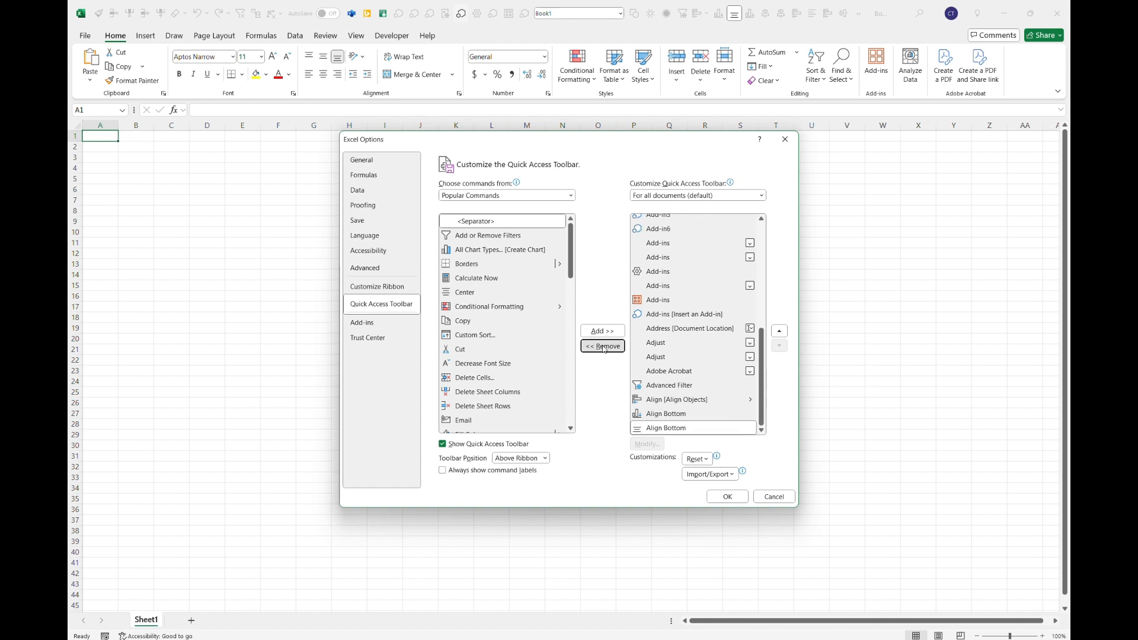
pyautogui.click(603, 346)
pyautogui.click(603, 347)
pyautogui.click(603, 347)
pyautogui.click(603, 346)
pyautogui.click(603, 346)
pyautogui.click(603, 346)
pyautogui.click(603, 346)
pyautogui.click(603, 346)
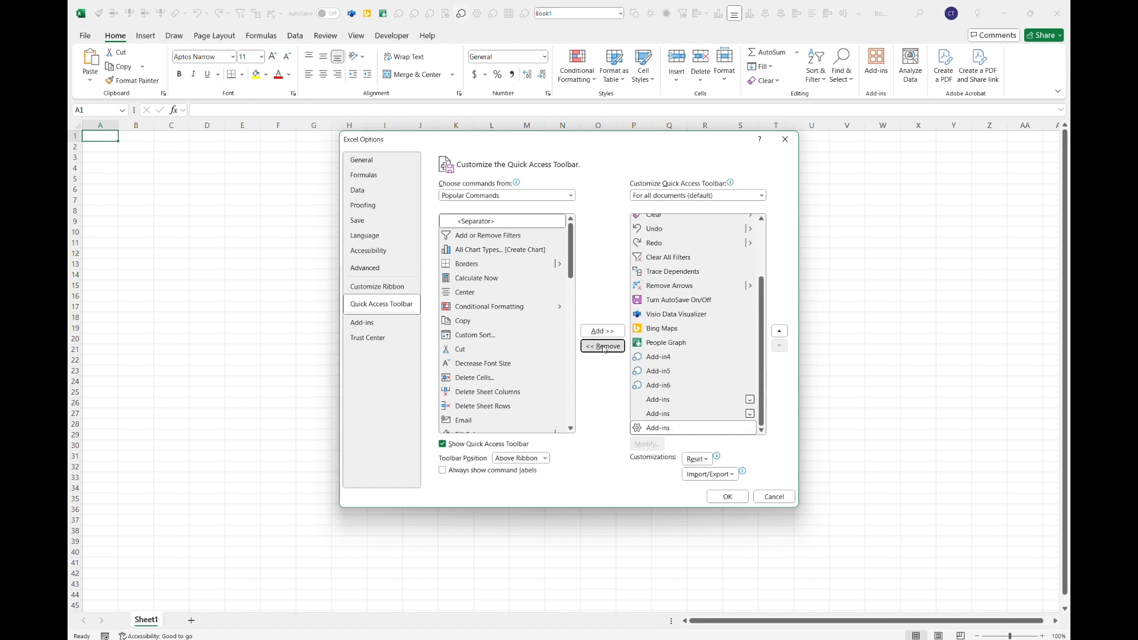
pyautogui.click(603, 346)
pyautogui.click(603, 347)
pyautogui.click(603, 346)
pyautogui.click(603, 346)
pyautogui.click(603, 347)
pyautogui.click(603, 347)
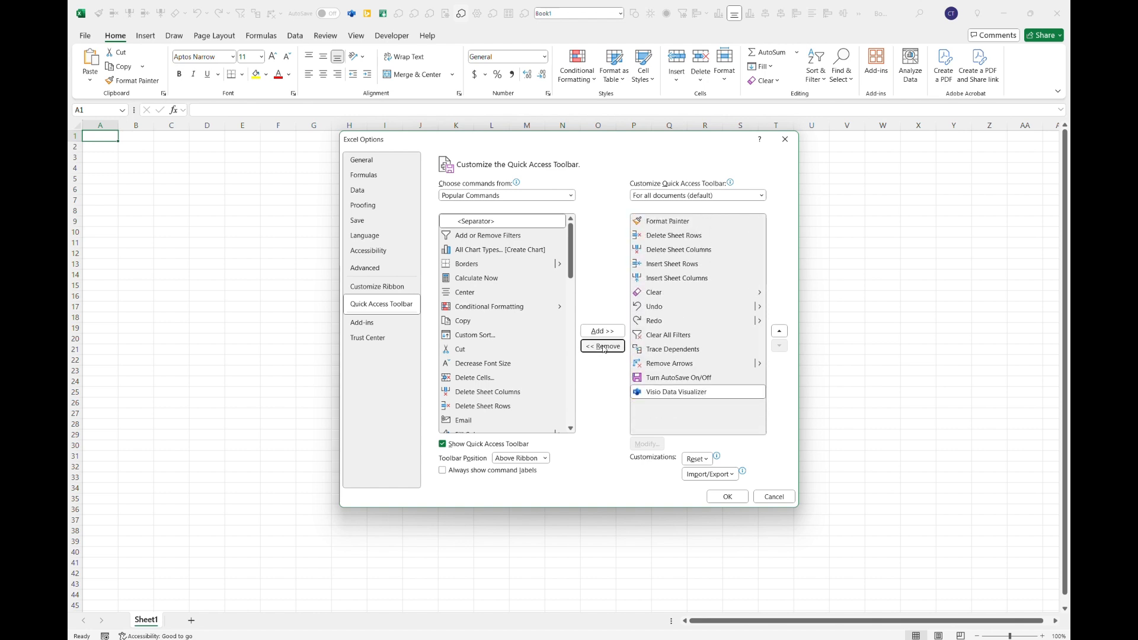
pyautogui.click(603, 346)
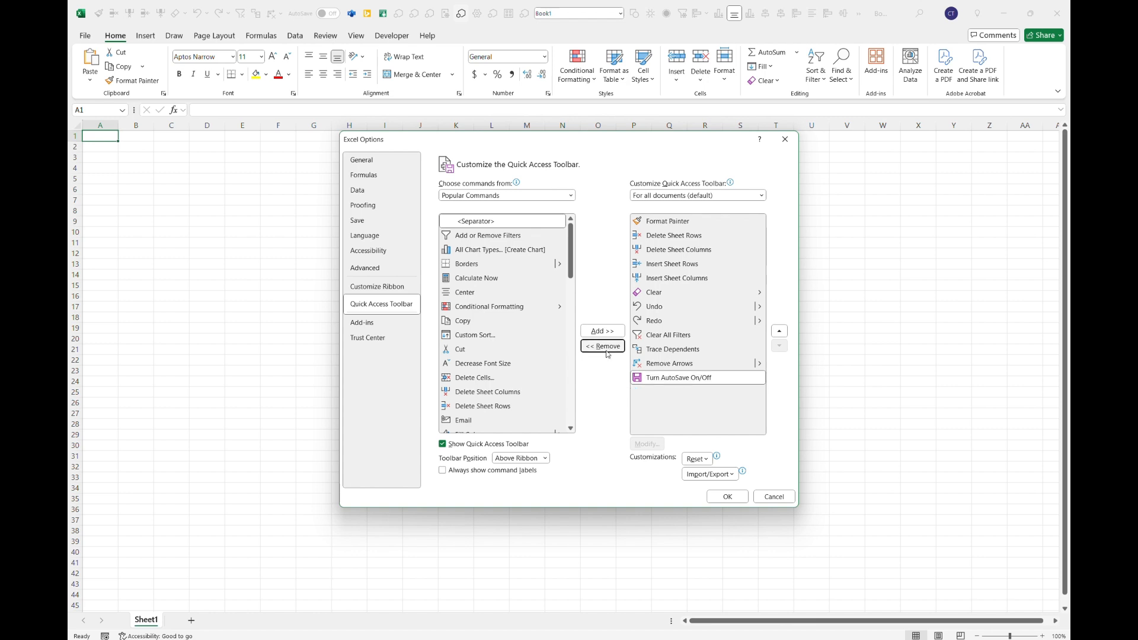
pyautogui.click(731, 496)
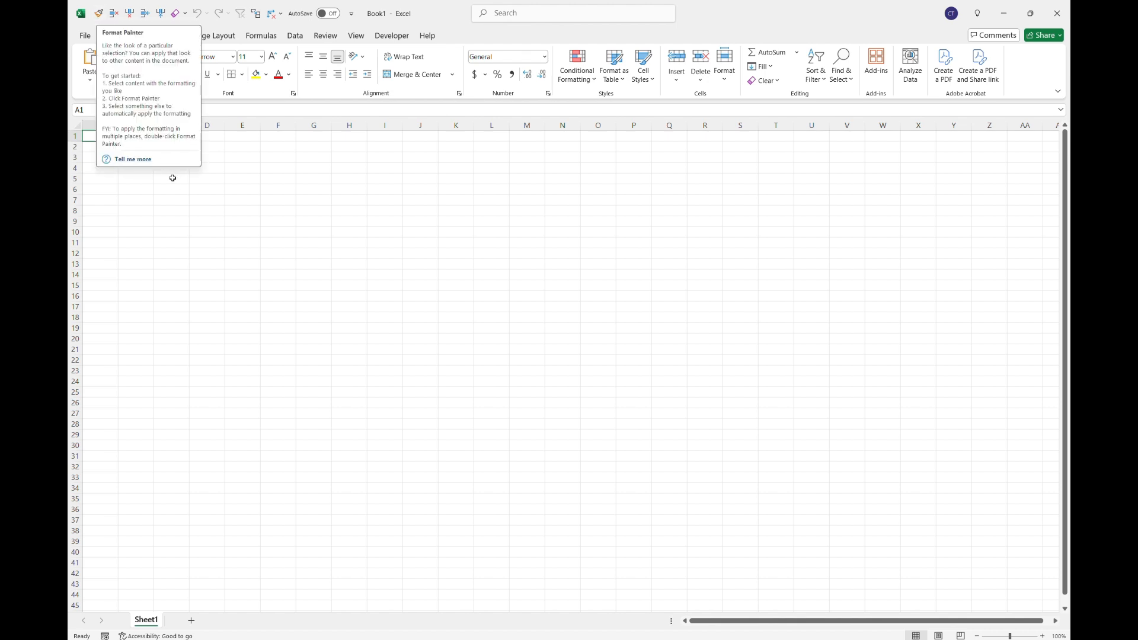
# Enter "Random Text" in cell C3
pyautogui.click(176, 157)
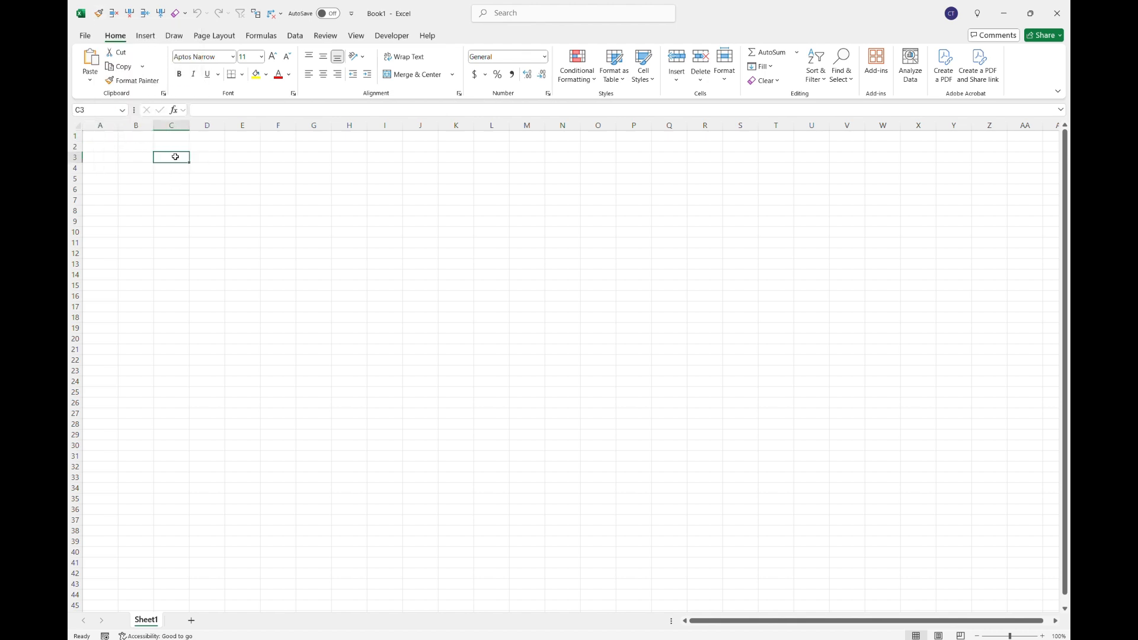
pyautogui.write('Random Text')
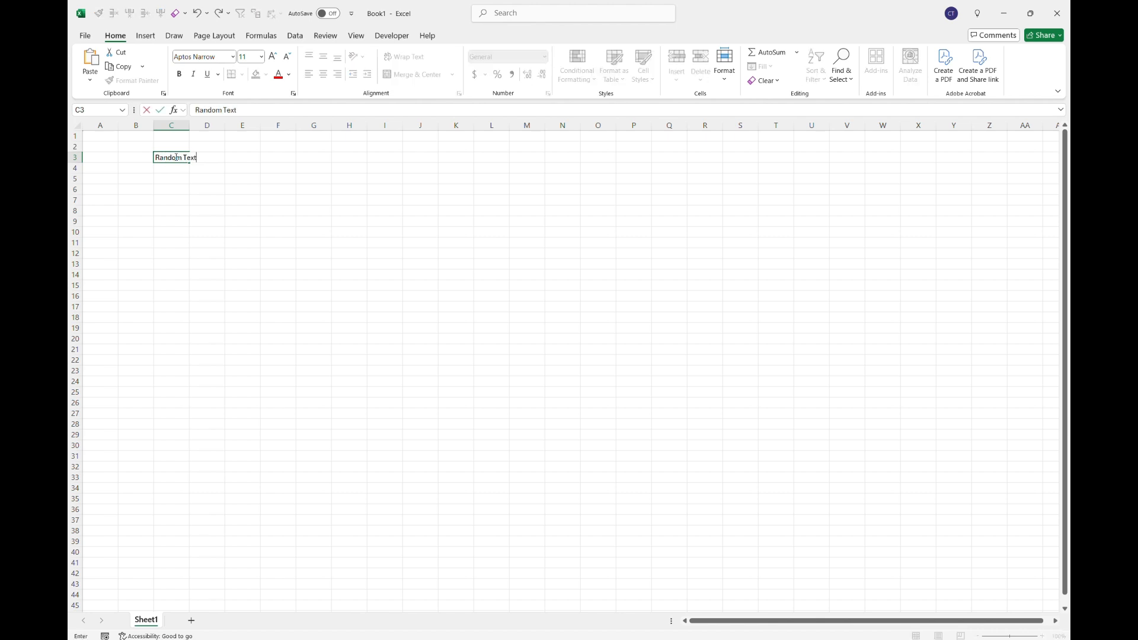
pyautogui.press('Return')
# Format cell C3 with an orange fill and white, bold, italic text
pyautogui.click(175, 157)
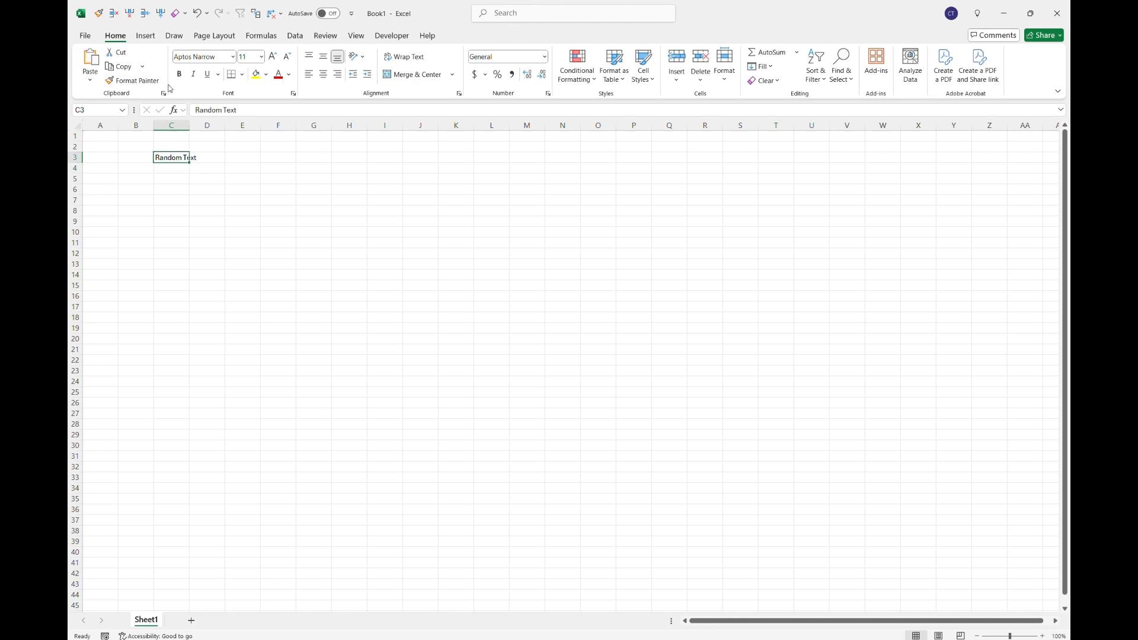
pyautogui.click(268, 80)
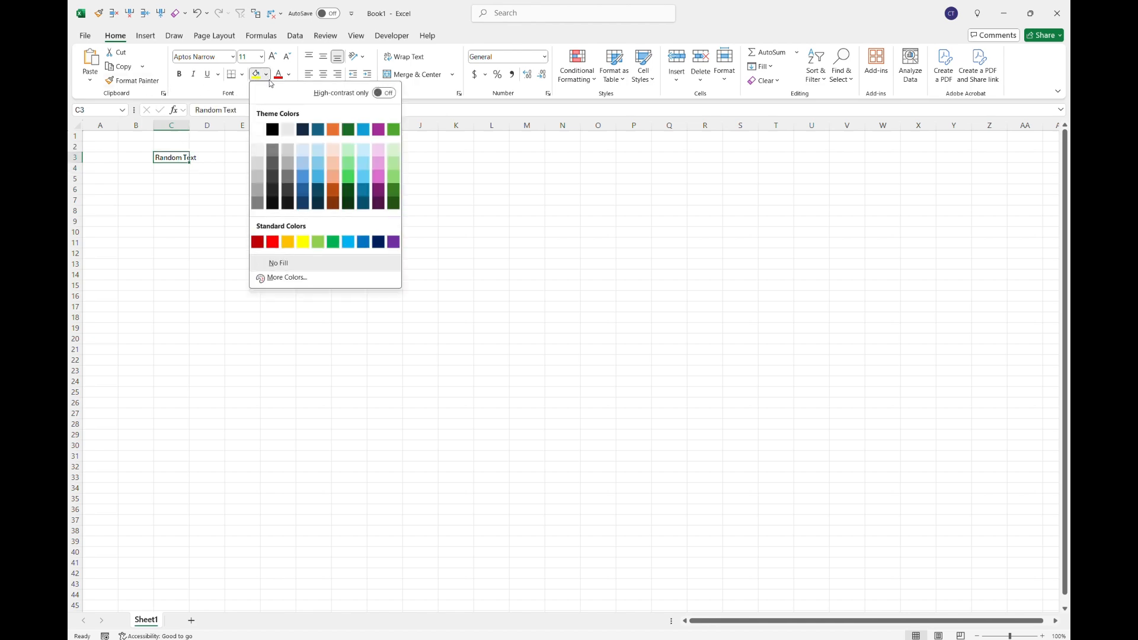
pyautogui.click(333, 131)
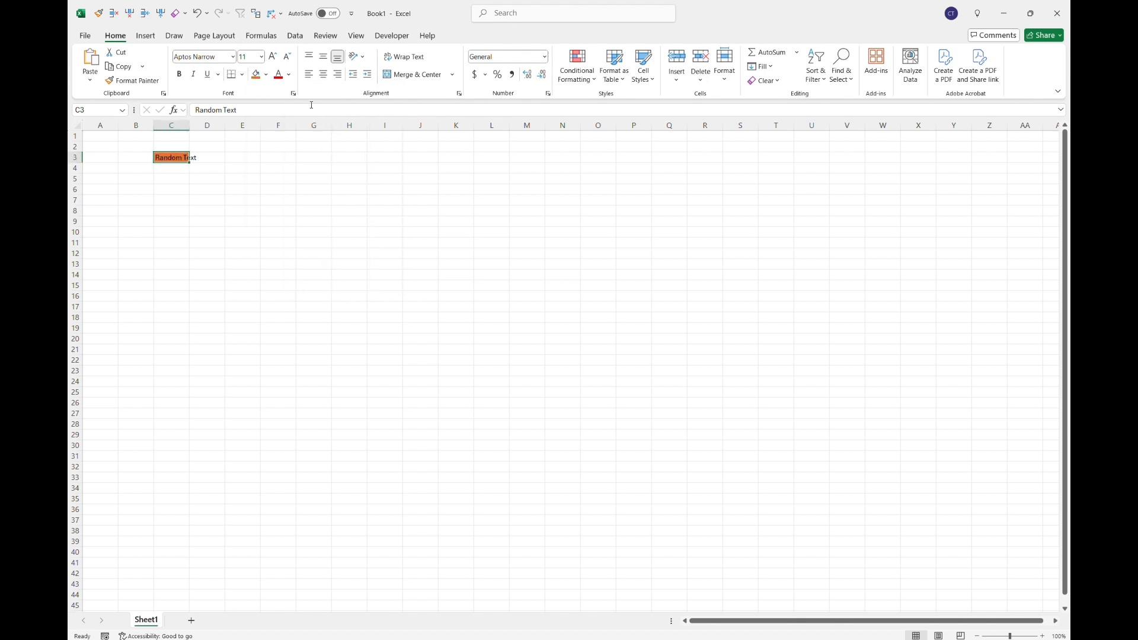
pyautogui.click(288, 74)
pyautogui.click(280, 146)
pyautogui.click(181, 76)
pyautogui.click(193, 74)
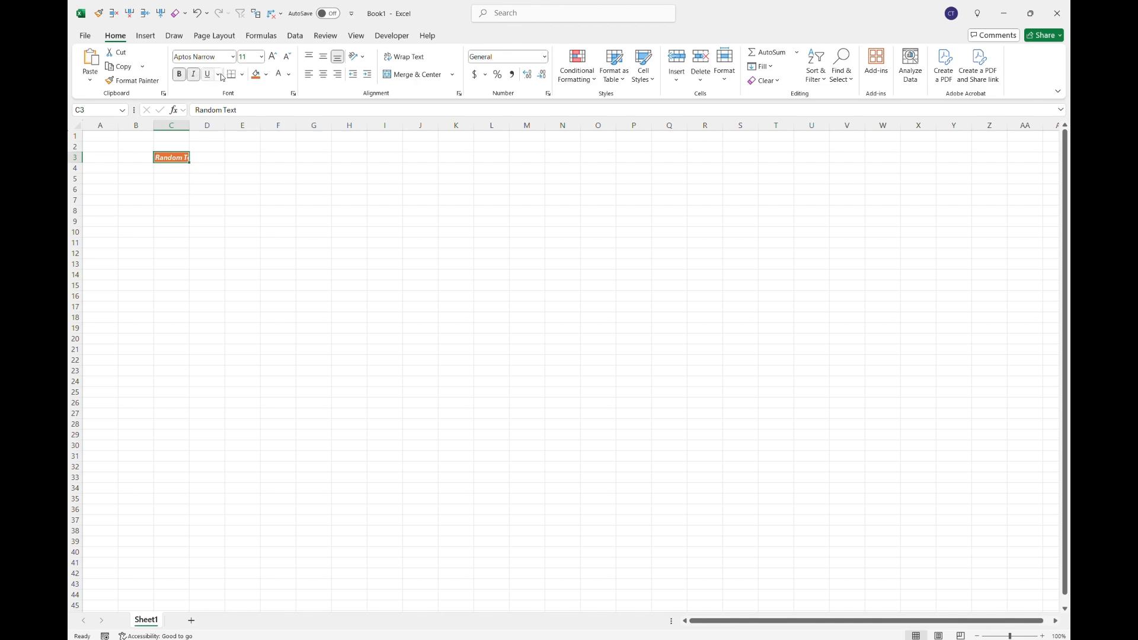
# Increase the font size of cell C3 to 18 and change its font to Aharoni
pyautogui.click(272, 57)
pyautogui.click(272, 57)
pyautogui.click(272, 56)
pyautogui.click(272, 57)
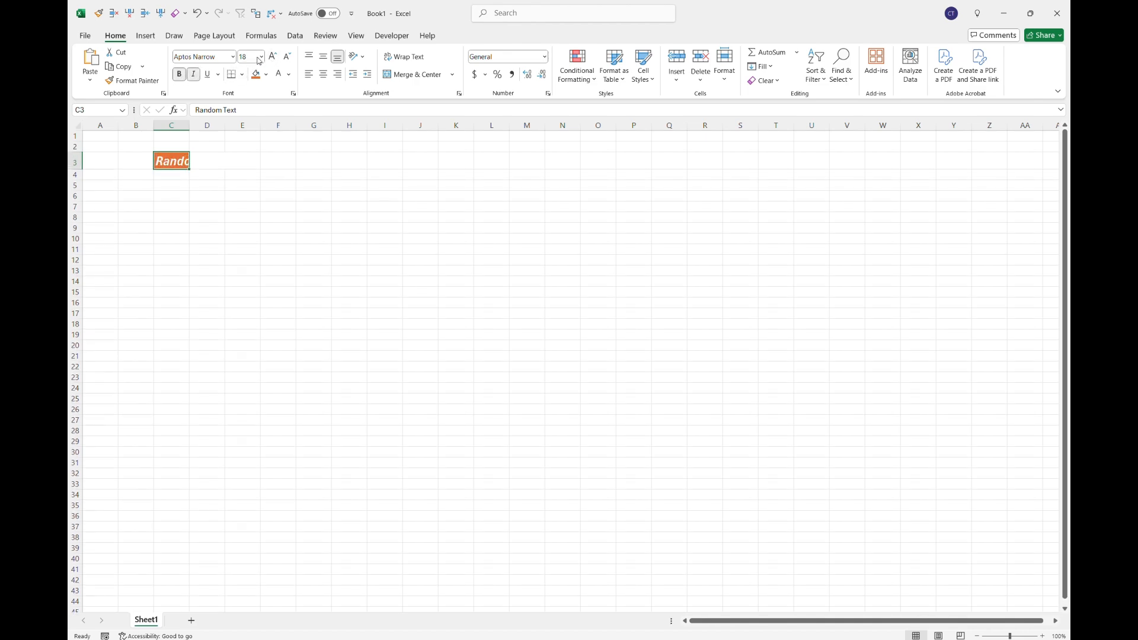
pyautogui.click(233, 57)
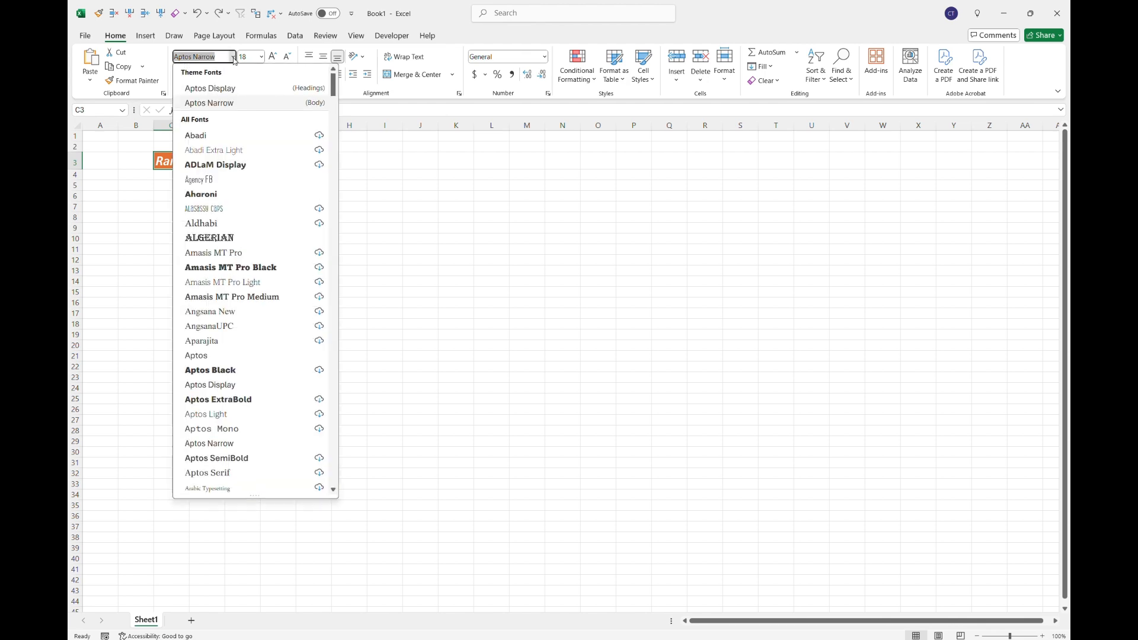
pyautogui.click(238, 195)
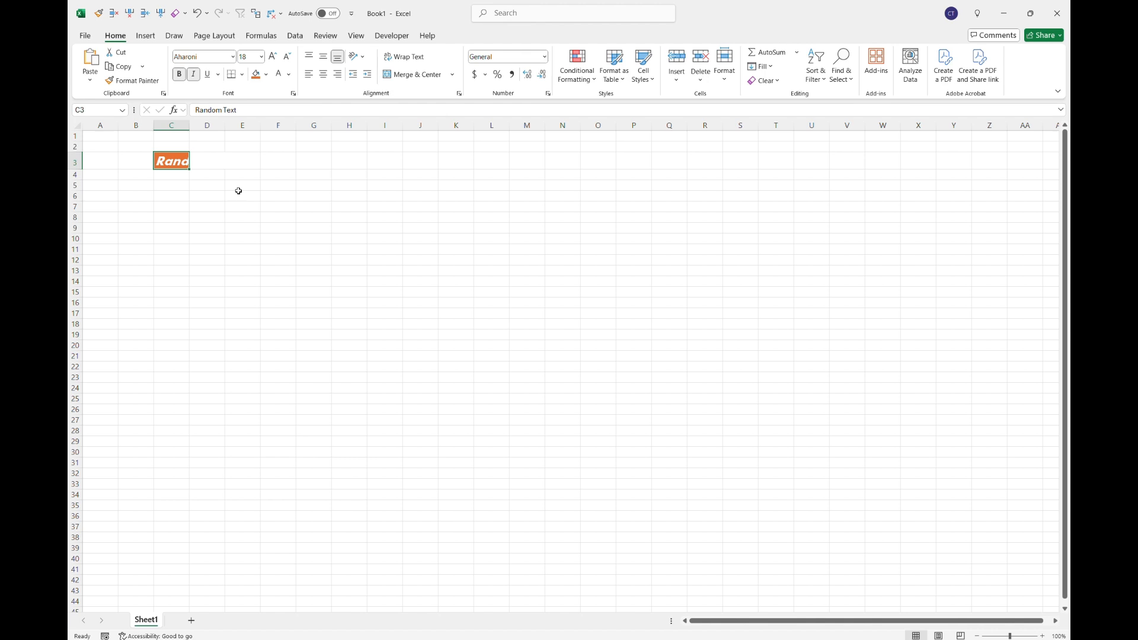
# Merge and center the range C3:G5 and align its text vertically in the middle
pyautogui.hotkey('shift', 'Right')
pyautogui.hotkey('shift', 'Right')
pyautogui.hotkey('shift', 'Right')
pyautogui.hotkey('shift', 'Right')
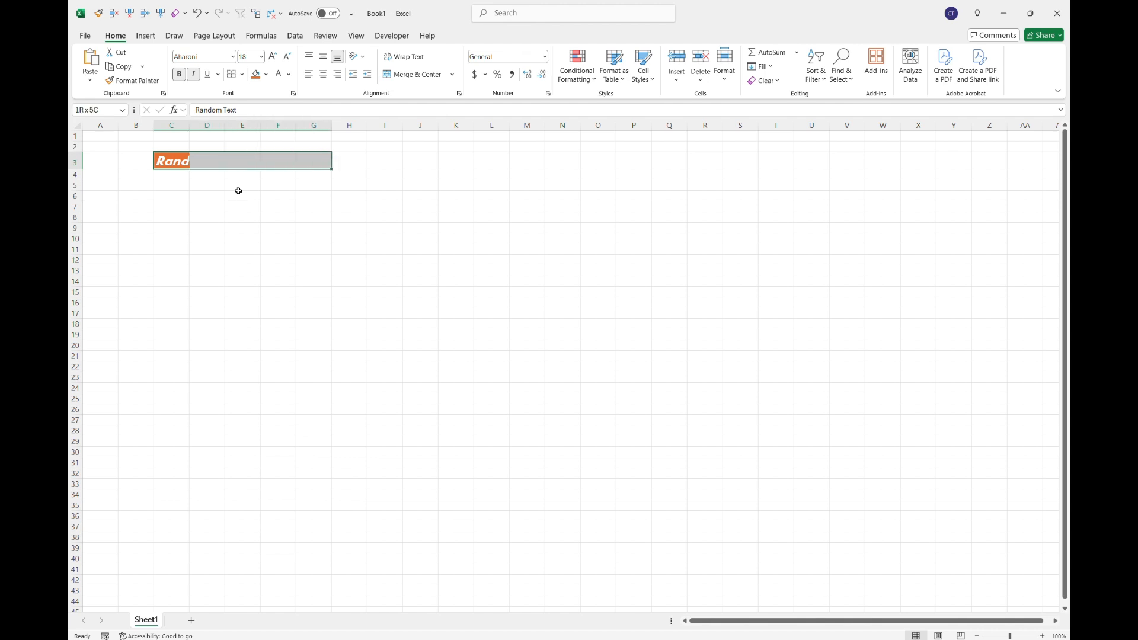
pyautogui.hotkey('shift', 'Down')
pyautogui.hotkey('shift', 'Down')
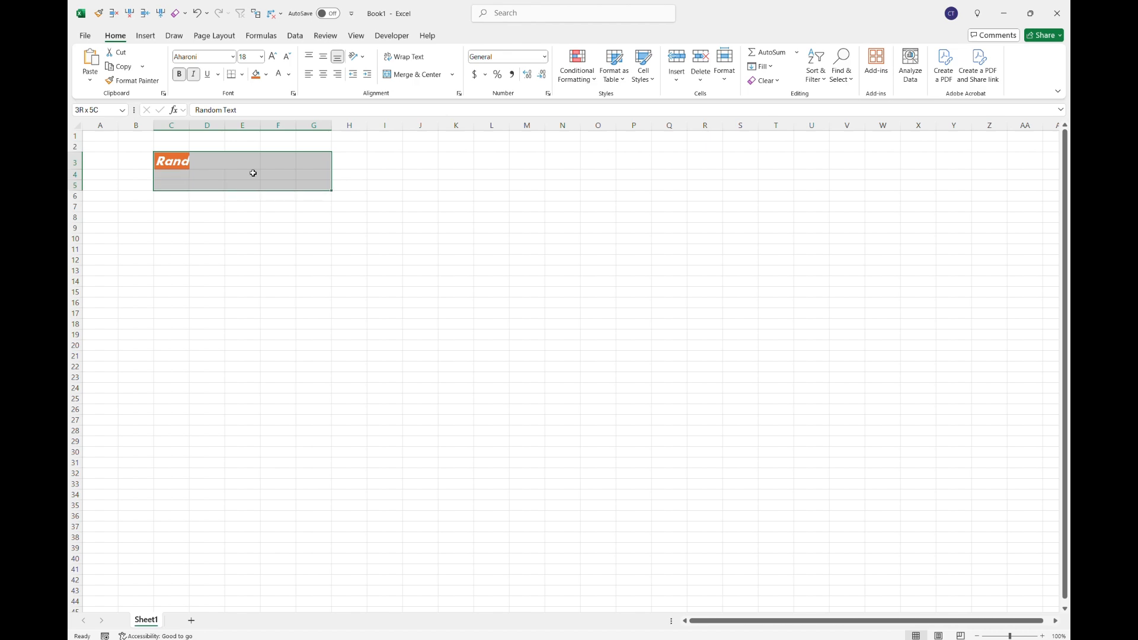
pyautogui.click(415, 75)
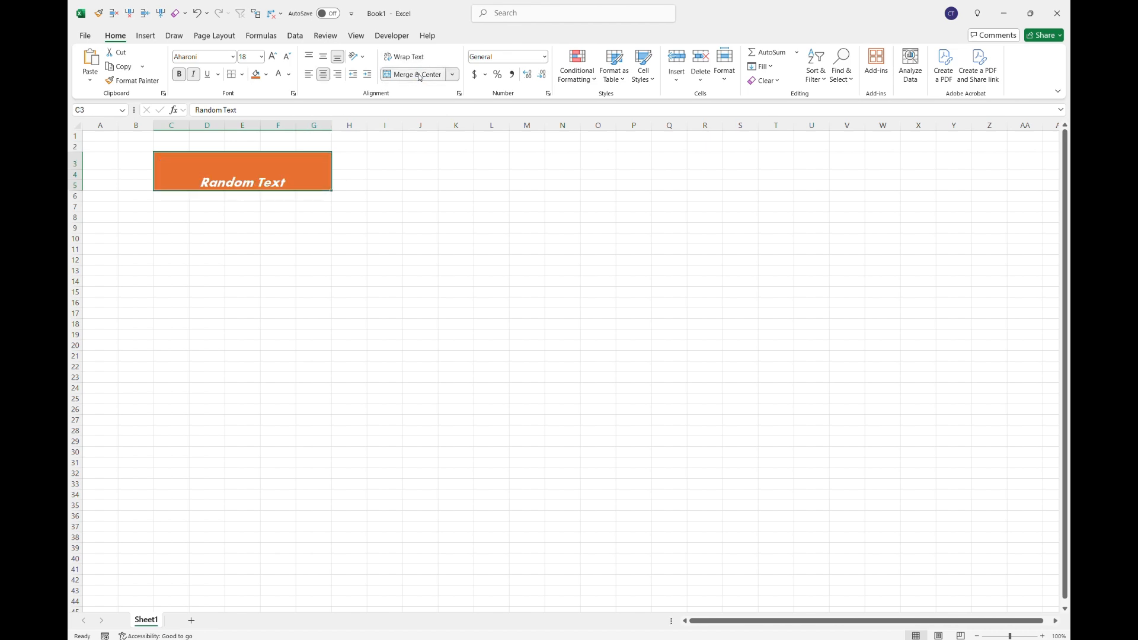
pyautogui.click(324, 59)
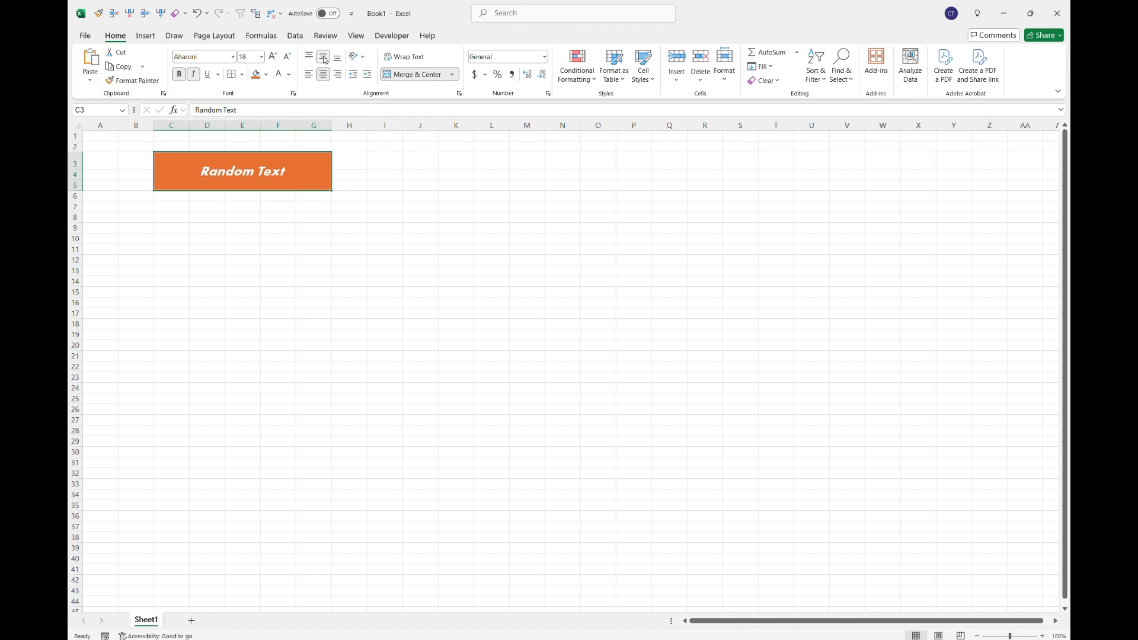
# Angle the Random Text clockwise and extend its merged, centered cell to cover C3:G13
pyautogui.click(360, 59)
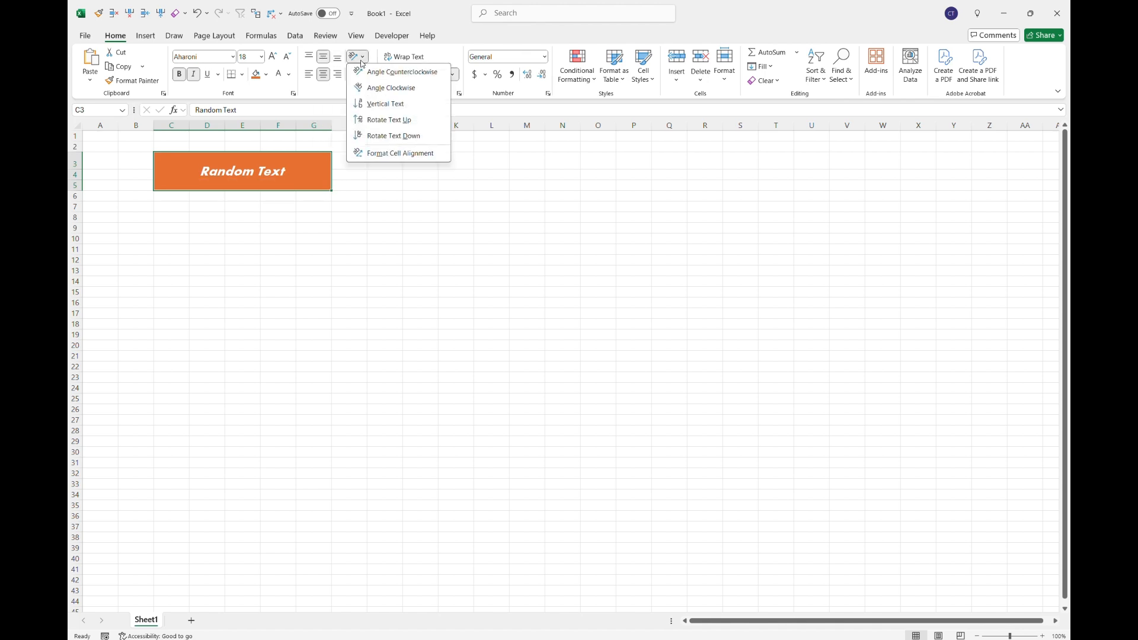
pyautogui.click(374, 88)
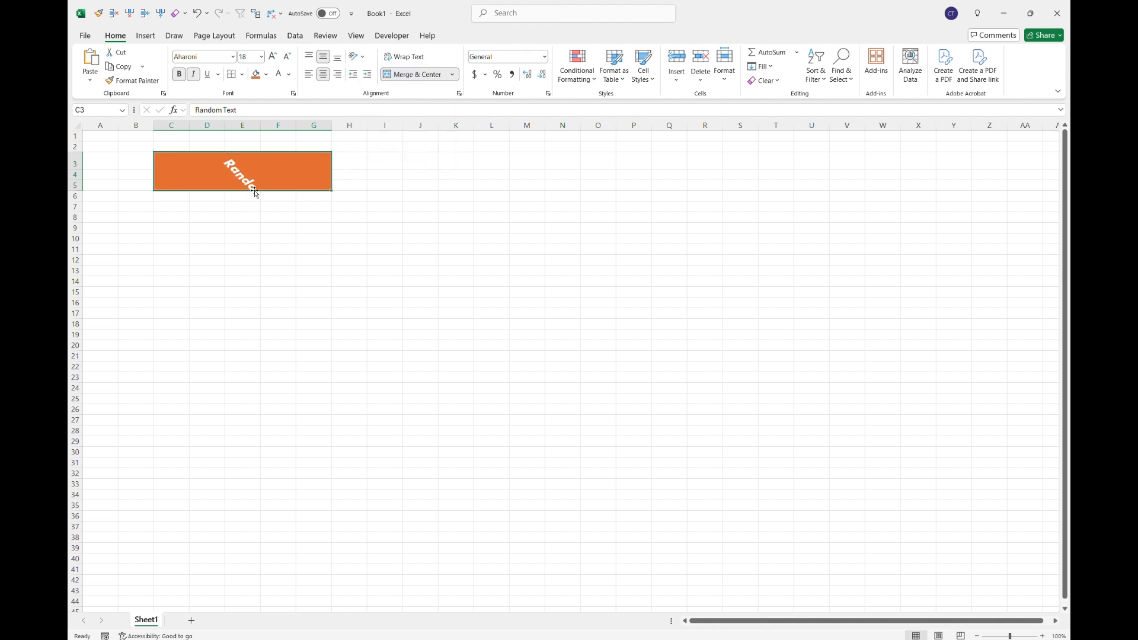
pyautogui.moveTo(256, 193); pyautogui.dragTo(261, 272)
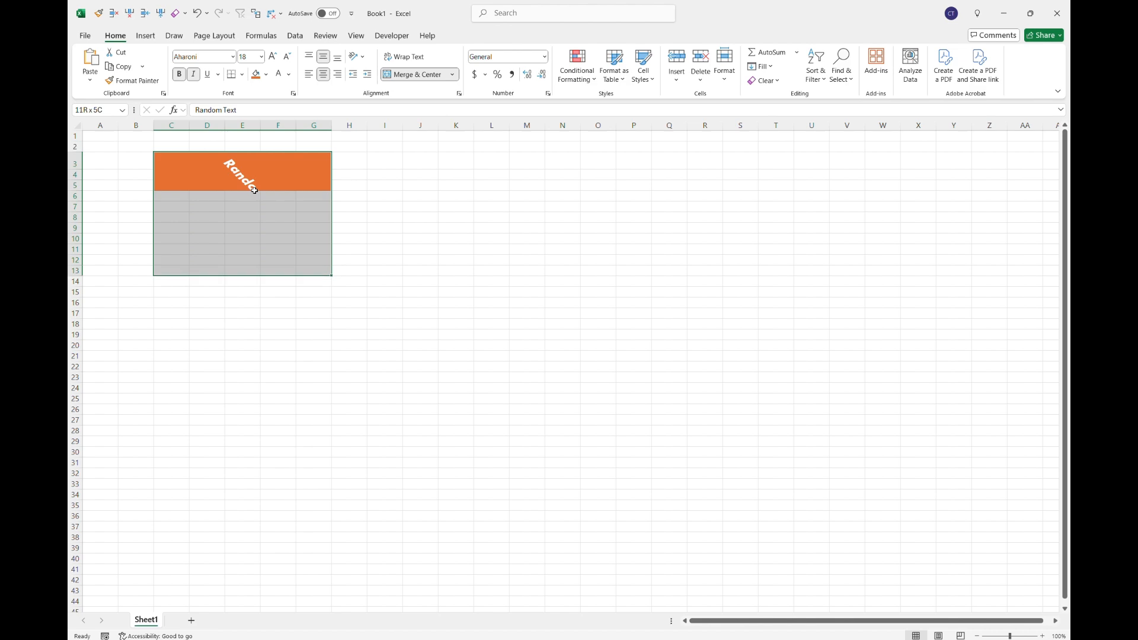
pyautogui.click(411, 75)
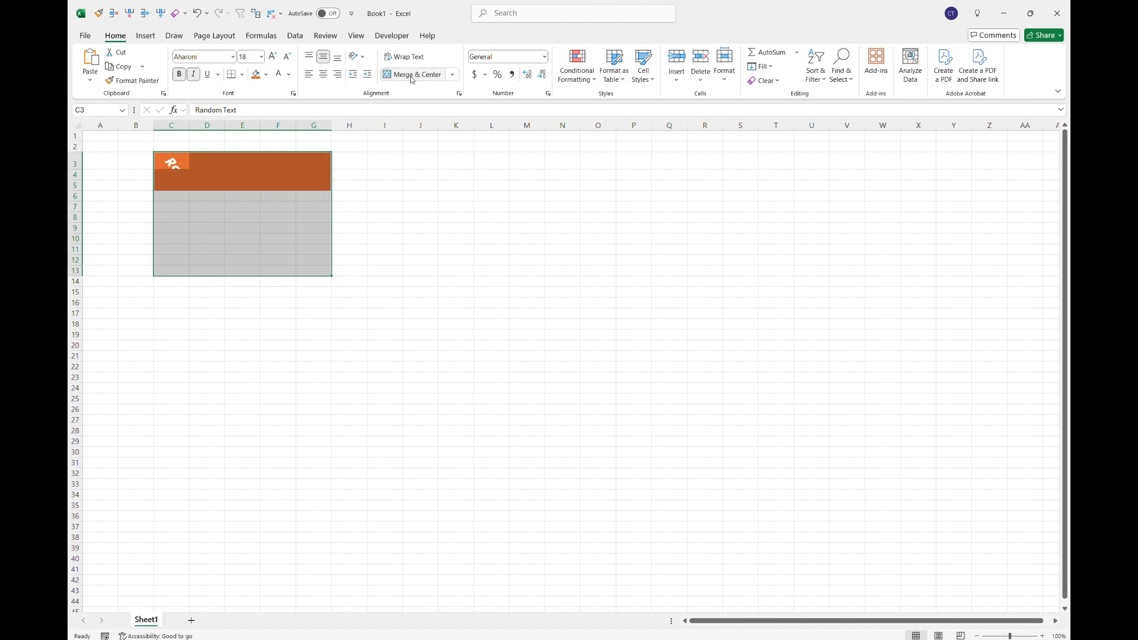
pyautogui.click(386, 163)
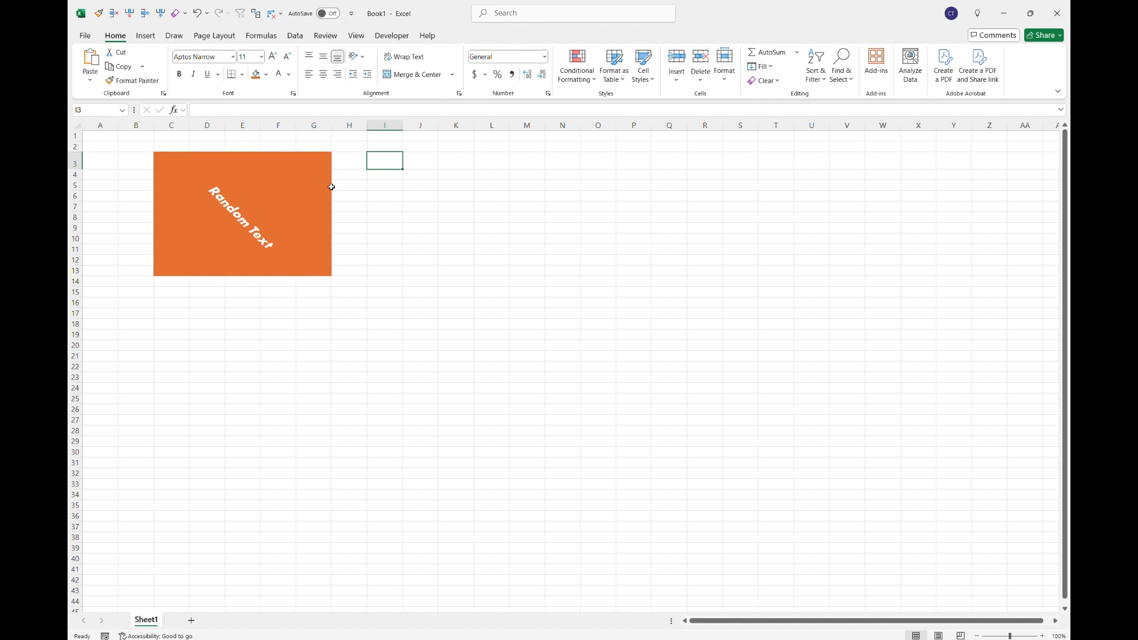
# Try copying the merged Random Text block to J3, and undo the paste
pyautogui.click(285, 185)
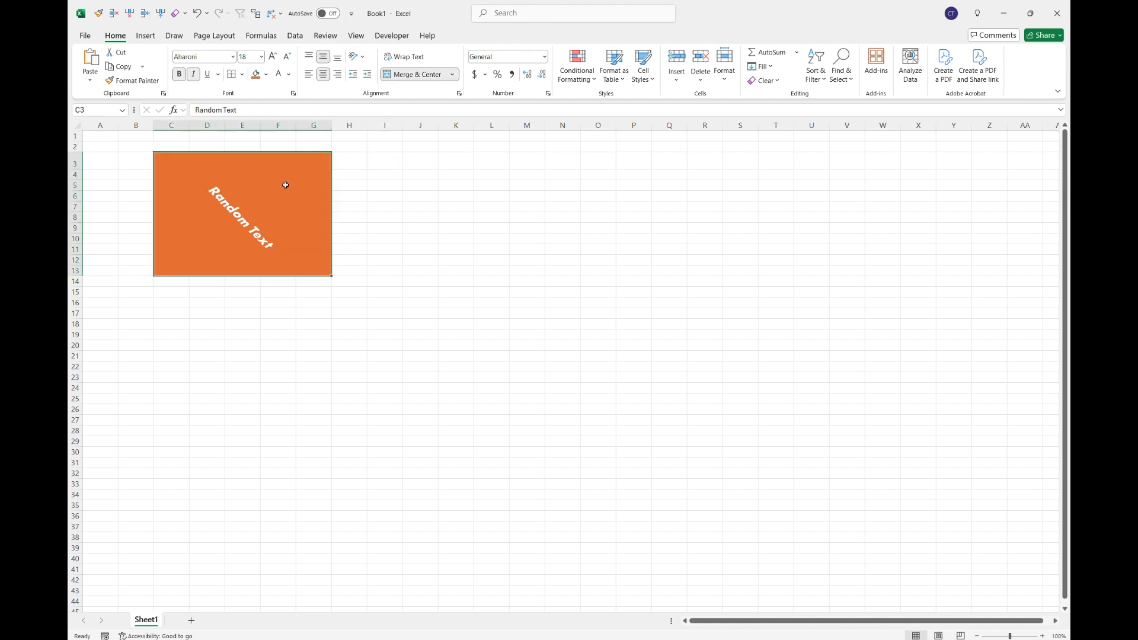
pyautogui.hotkey('ctrl', 'c')
pyautogui.press('Right')
pyautogui.press('Right')
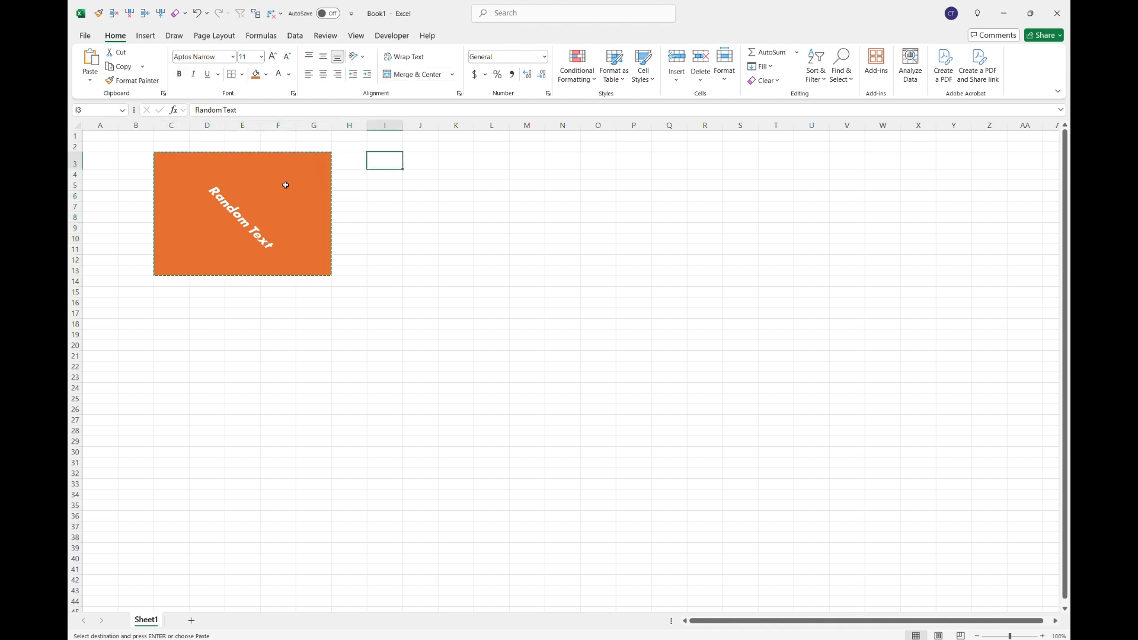
pyautogui.press('Right')
pyautogui.hotkey('ctrl', 'v')
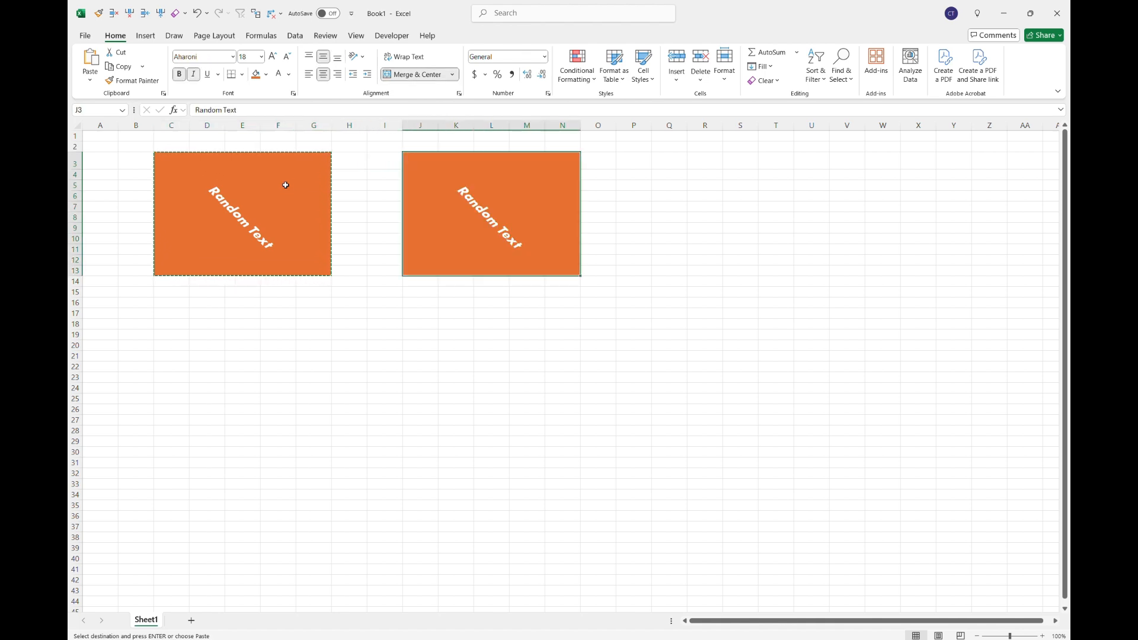
pyautogui.hotkey('ctrl', 'z')
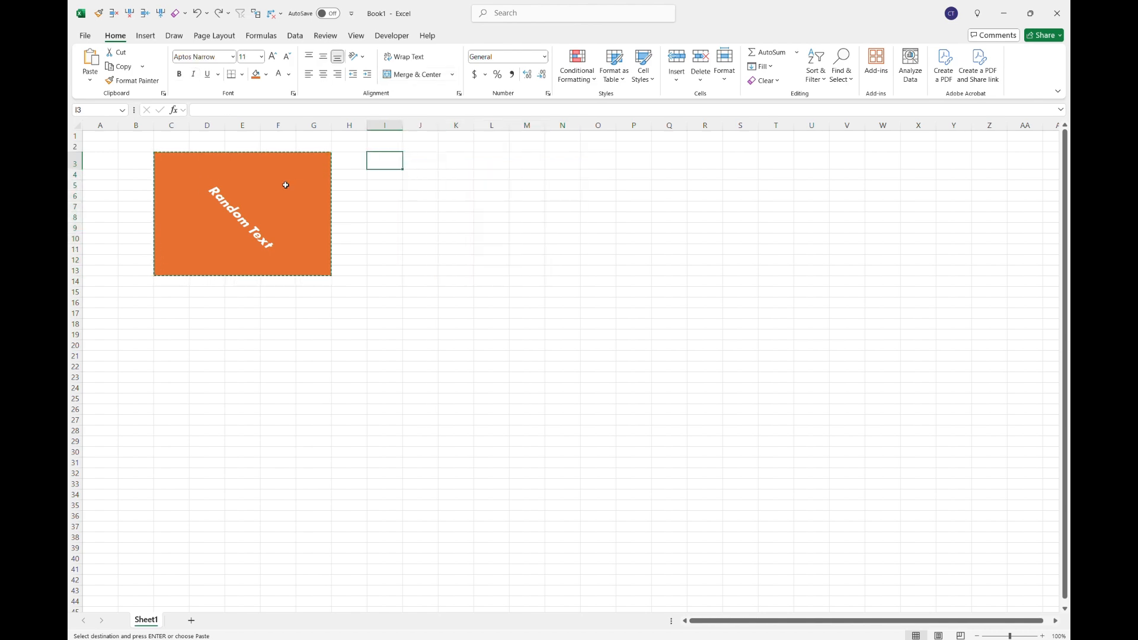
# Enter the text "Text 2" in cell J3 and reselect that cell
pyautogui.write('Te')
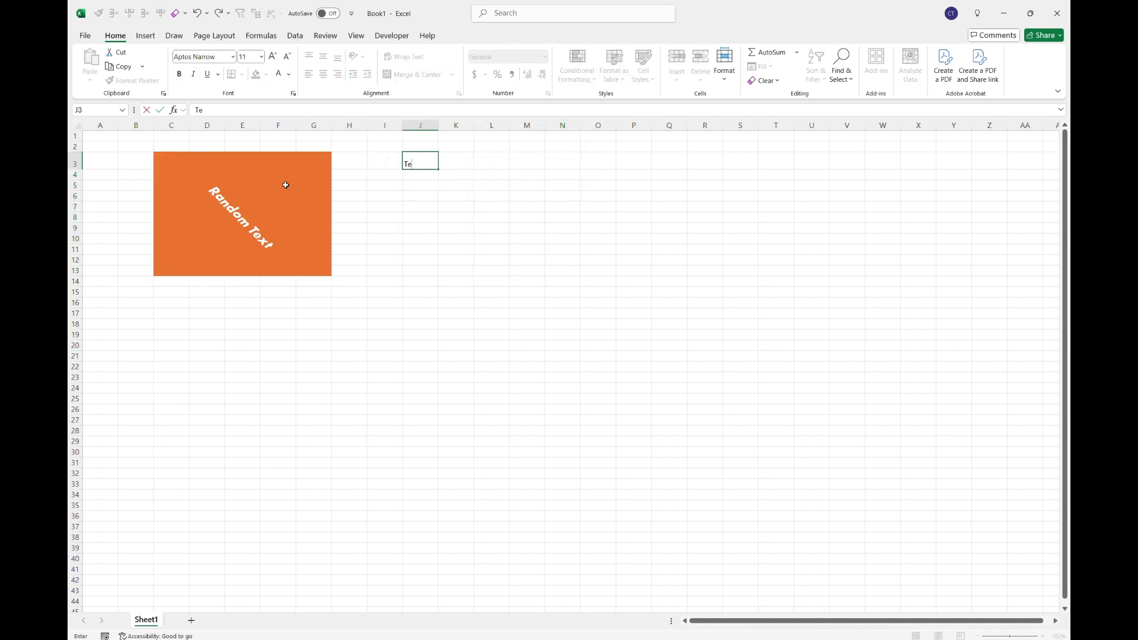
pyautogui.write('xt 2')
pyautogui.press('Return')
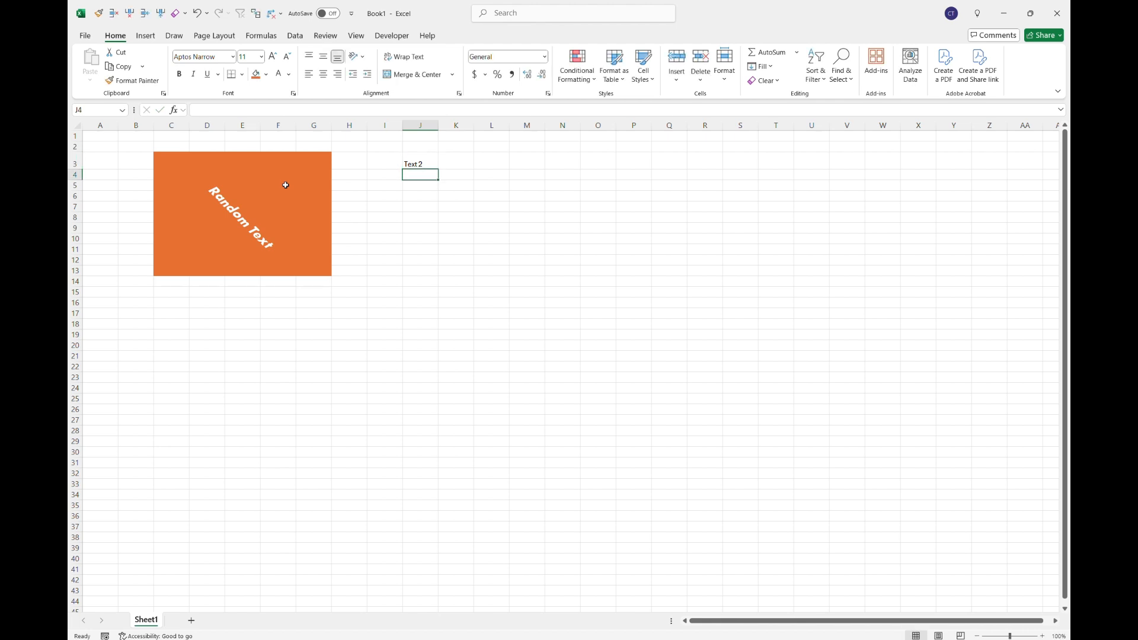
pyautogui.press('Up')
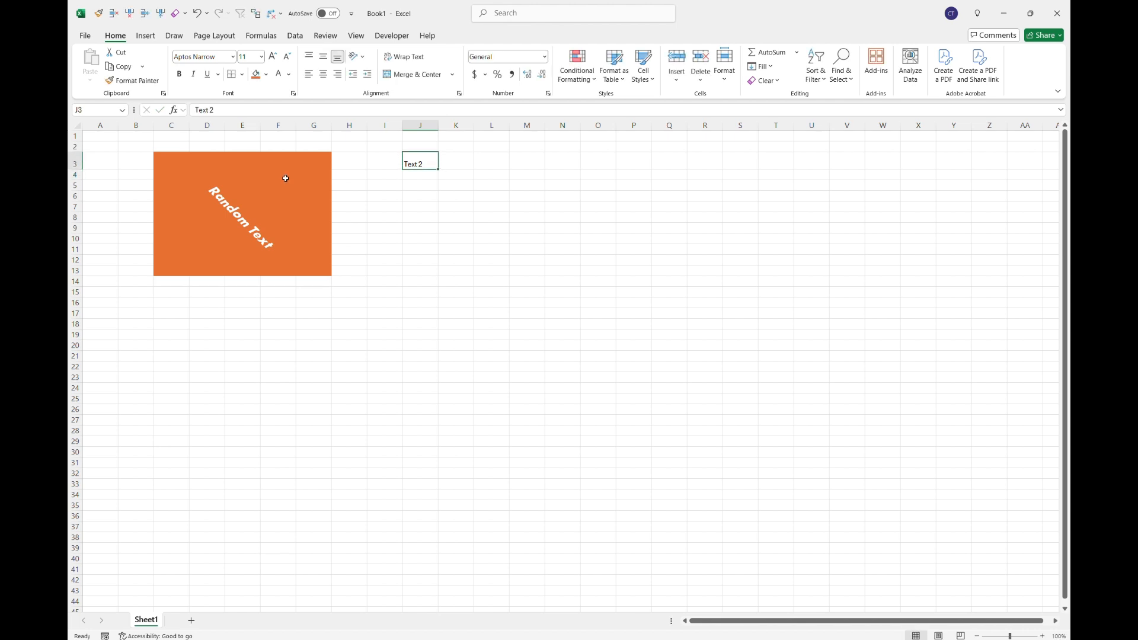
# Try pasting only the formatting of the merged Random Text block onto J3, and undo the paste
pyautogui.click(286, 178)
pyautogui.hotkey('ctrl', 'c')
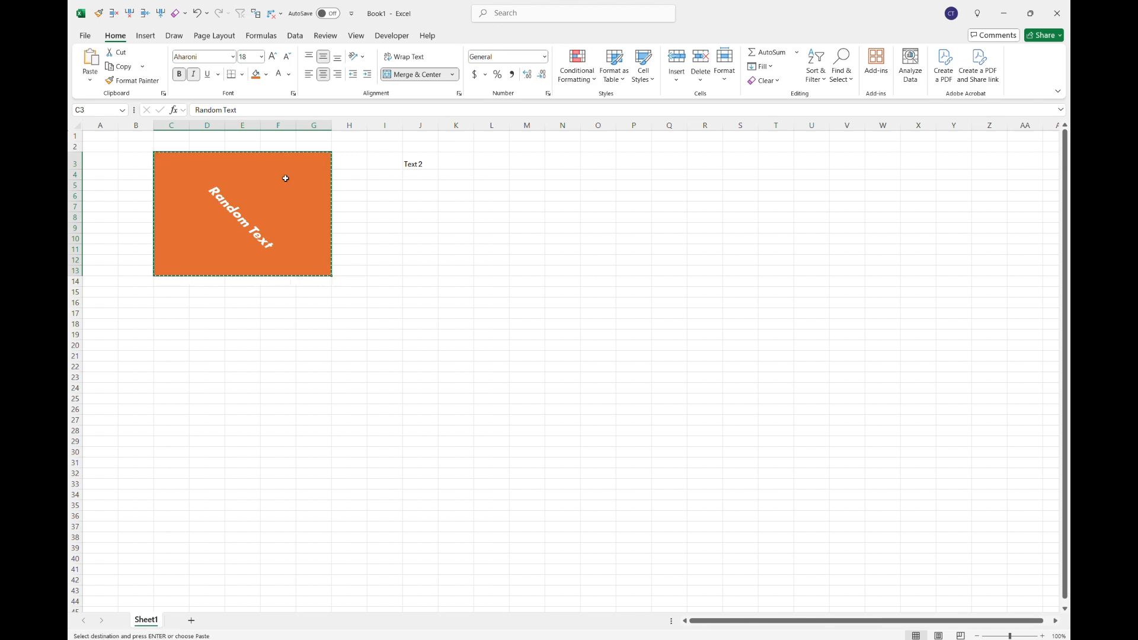
pyautogui.click(407, 163)
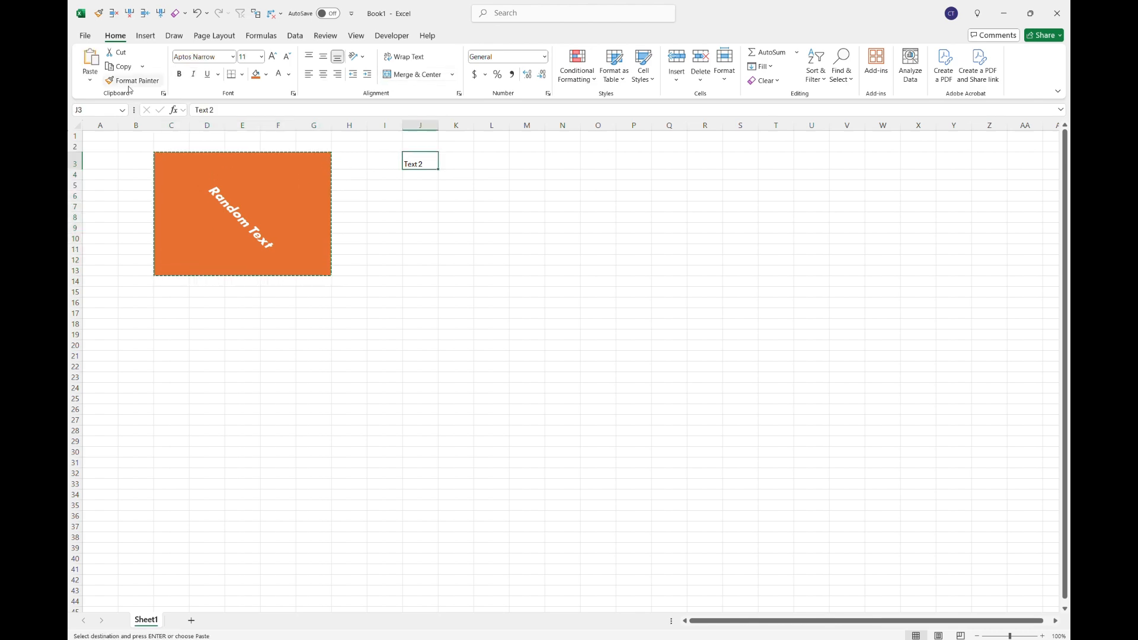
pyautogui.click(92, 81)
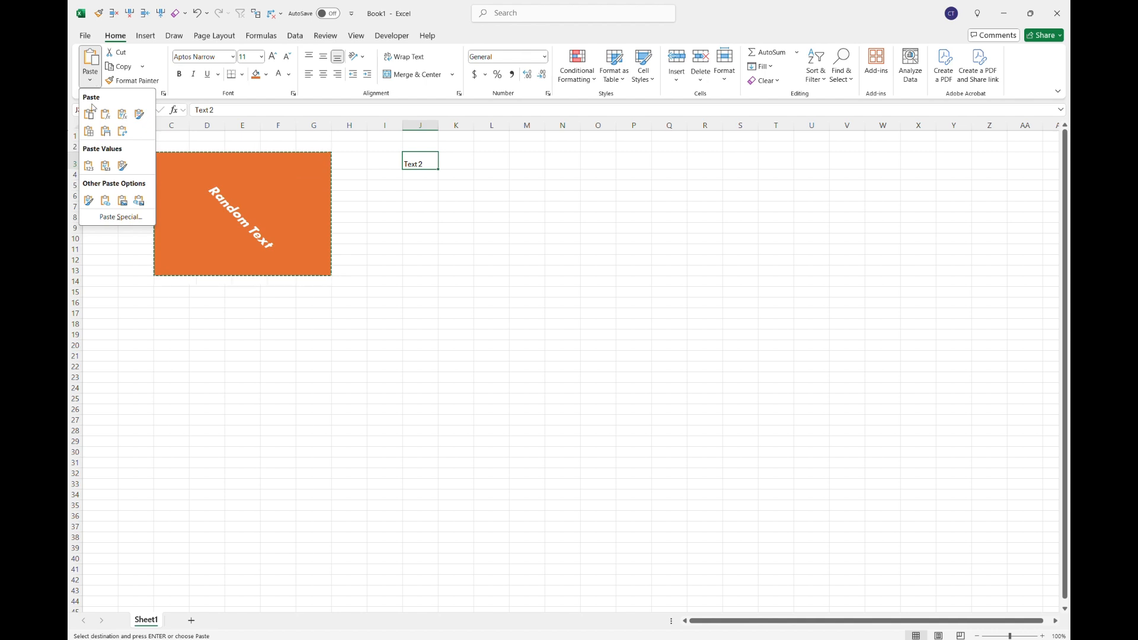
pyautogui.click(89, 201)
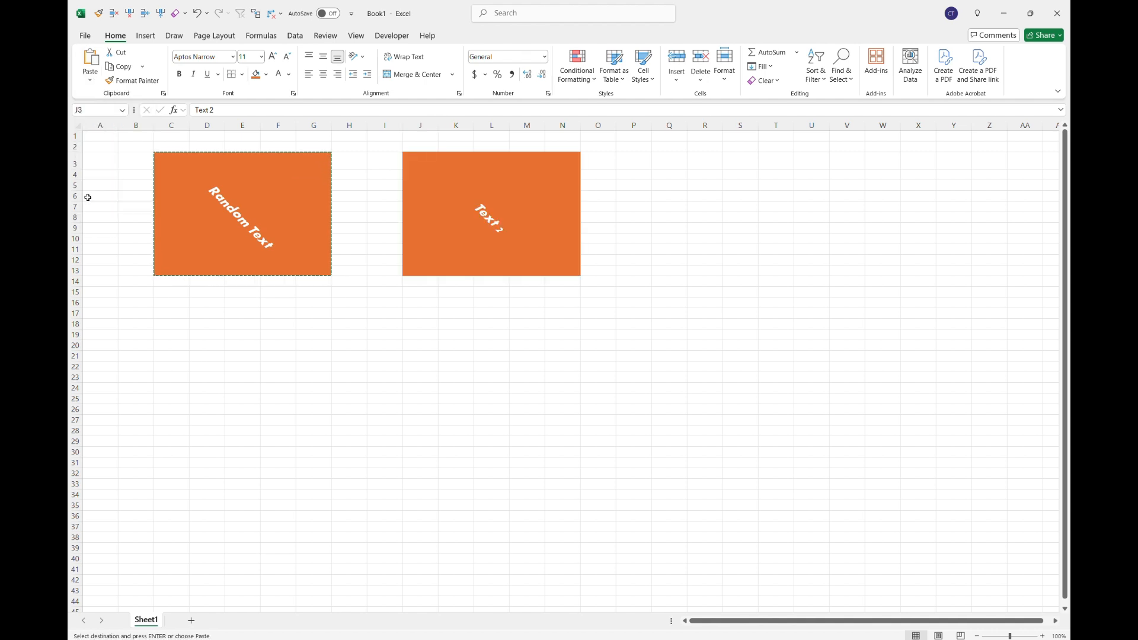
pyautogui.click(387, 165)
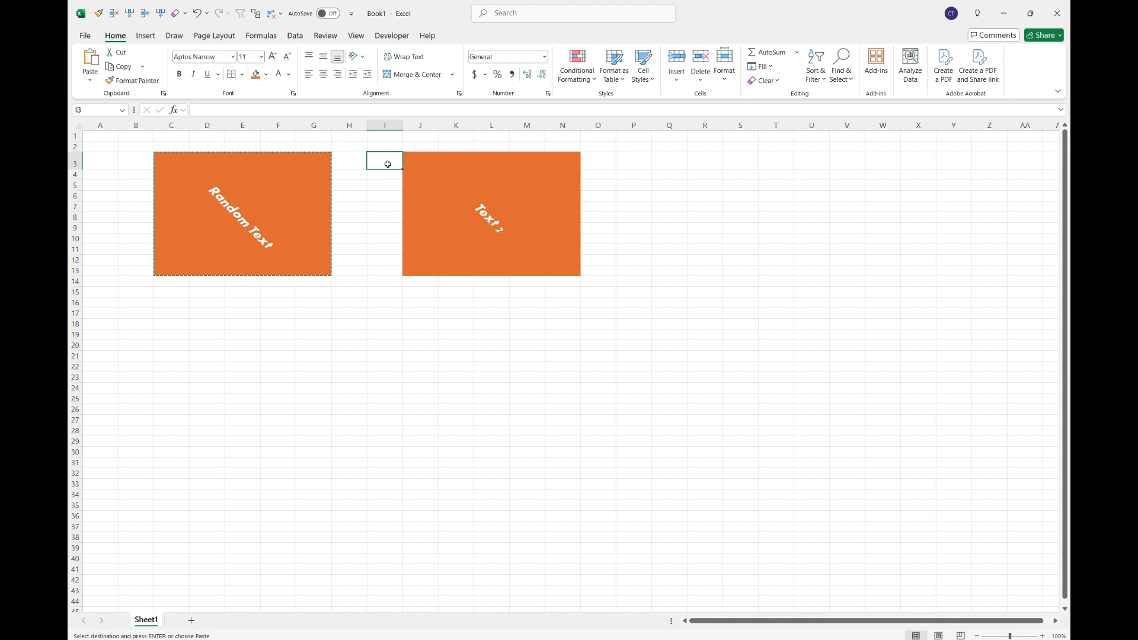
pyautogui.hotkey('ctrl', 'z')
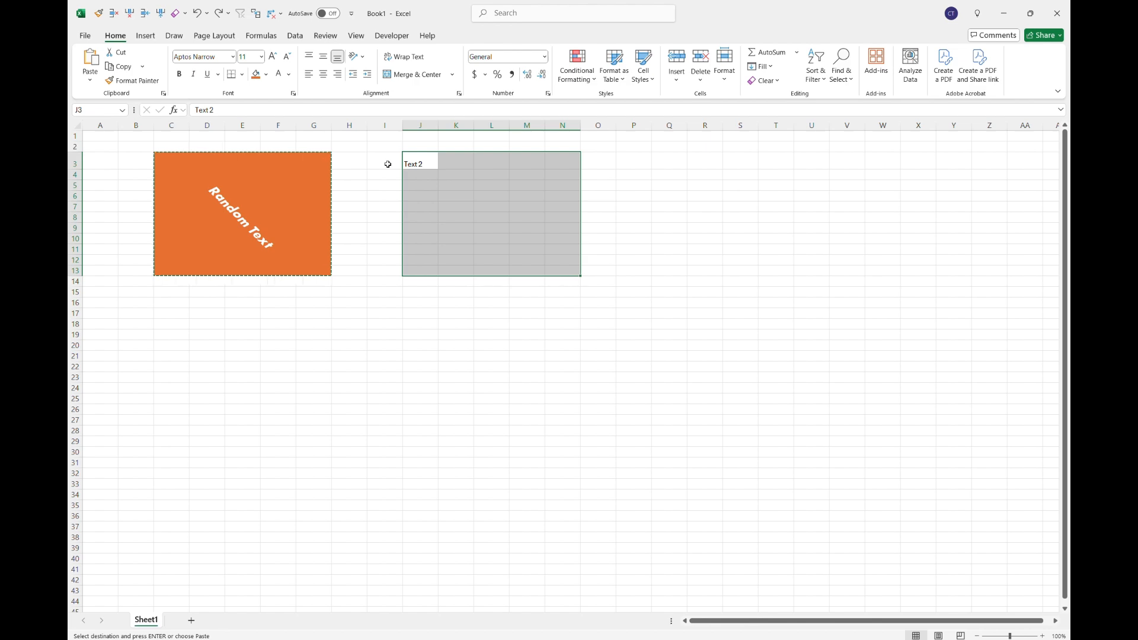
pyautogui.click(378, 164)
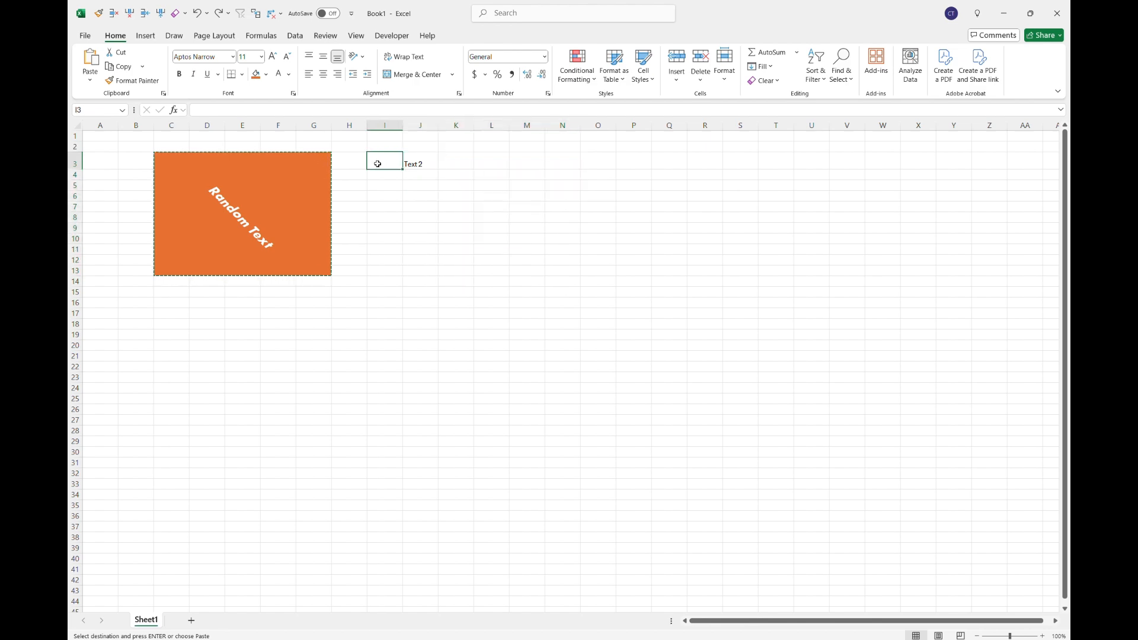
# Try Format Painter from the Random Text block onto J3, undo it, and clear the copy selection
pyautogui.click(278, 170)
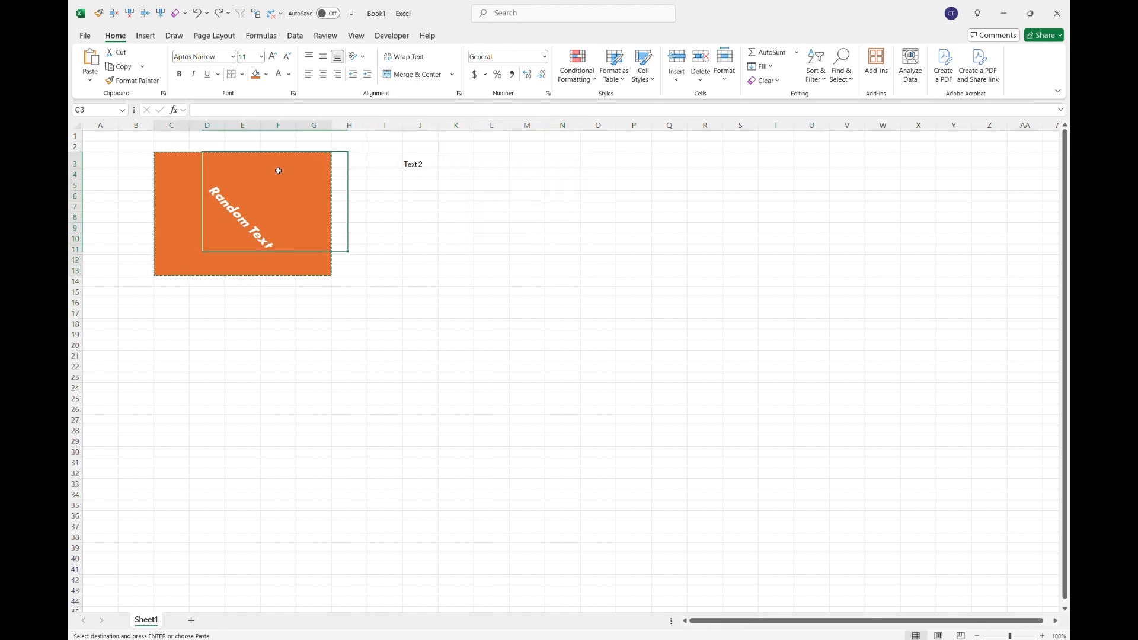
pyautogui.click(132, 82)
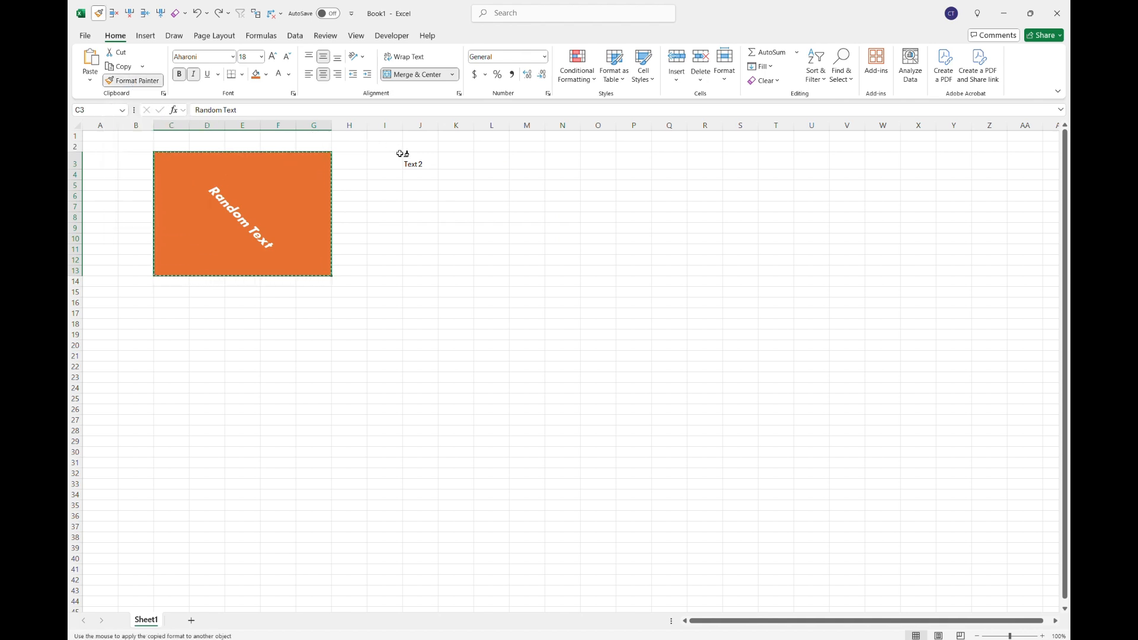
pyautogui.click(427, 159)
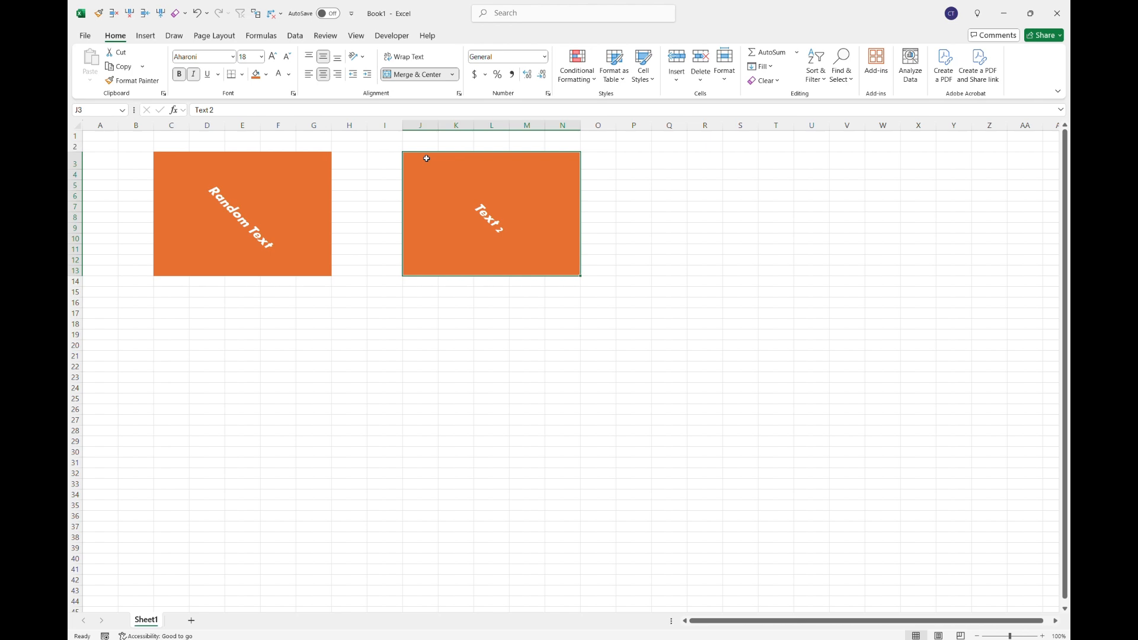
pyautogui.hotkey('ctrl', 'z')
pyautogui.click(385, 163)
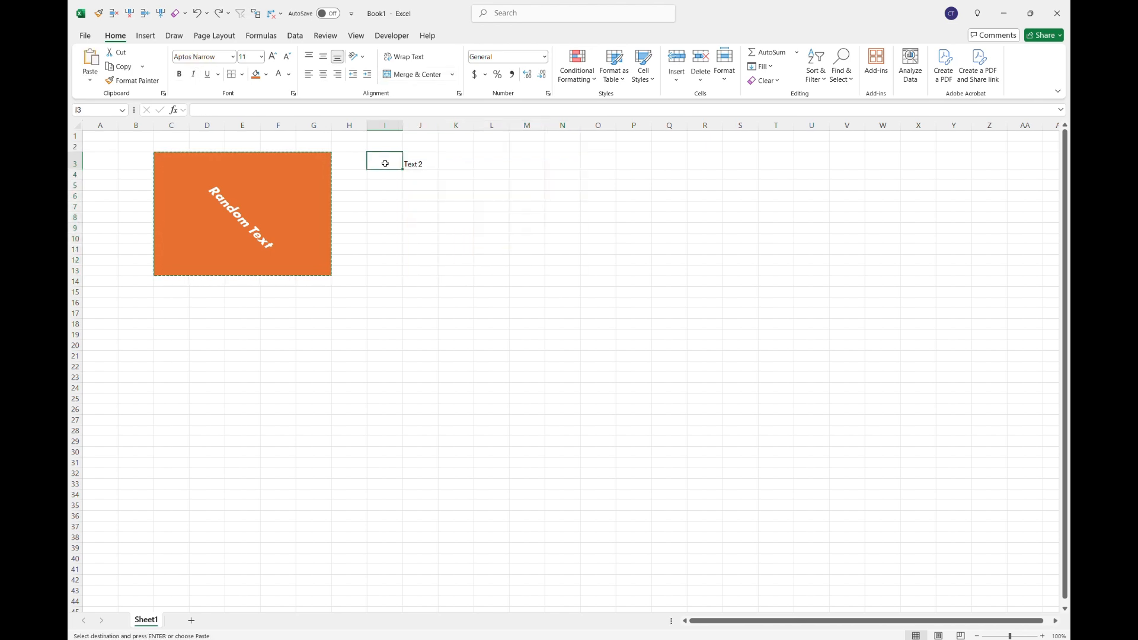
pyautogui.press('Escape')
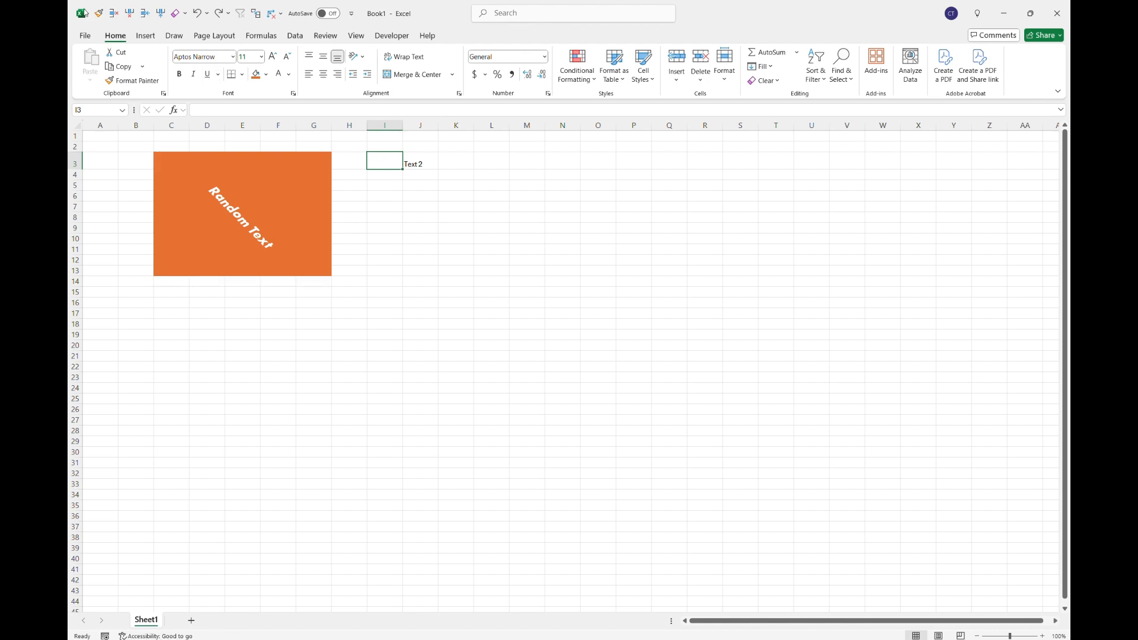
# Apply the Random Text block's formatting to the Text 2 cell J3 with Format Painter
pyautogui.click(283, 179)
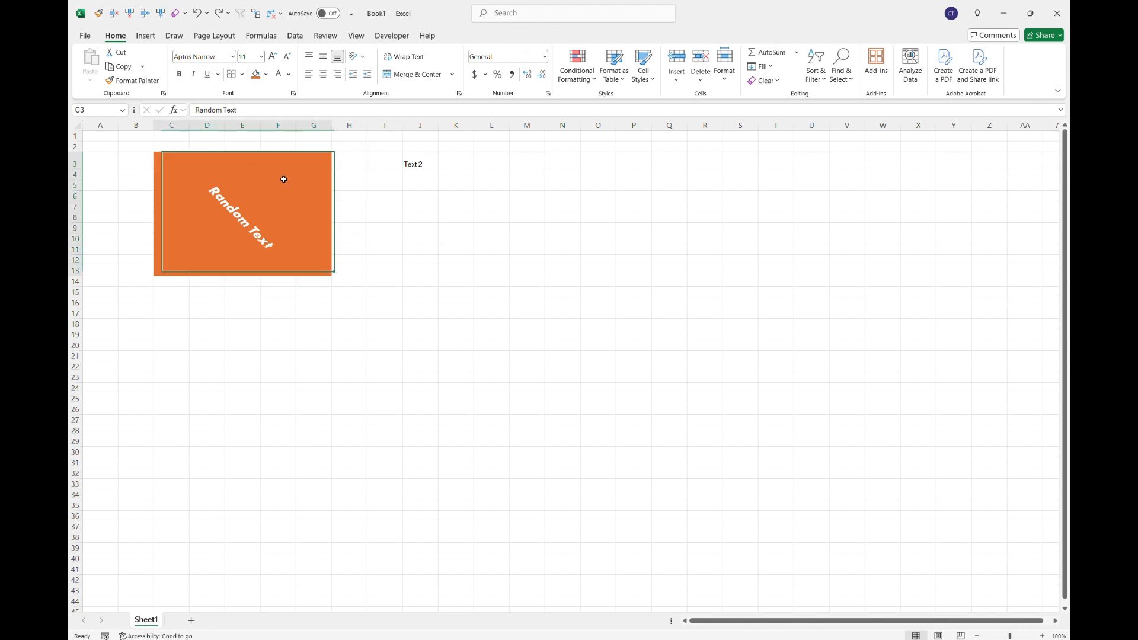
pyautogui.click(99, 13)
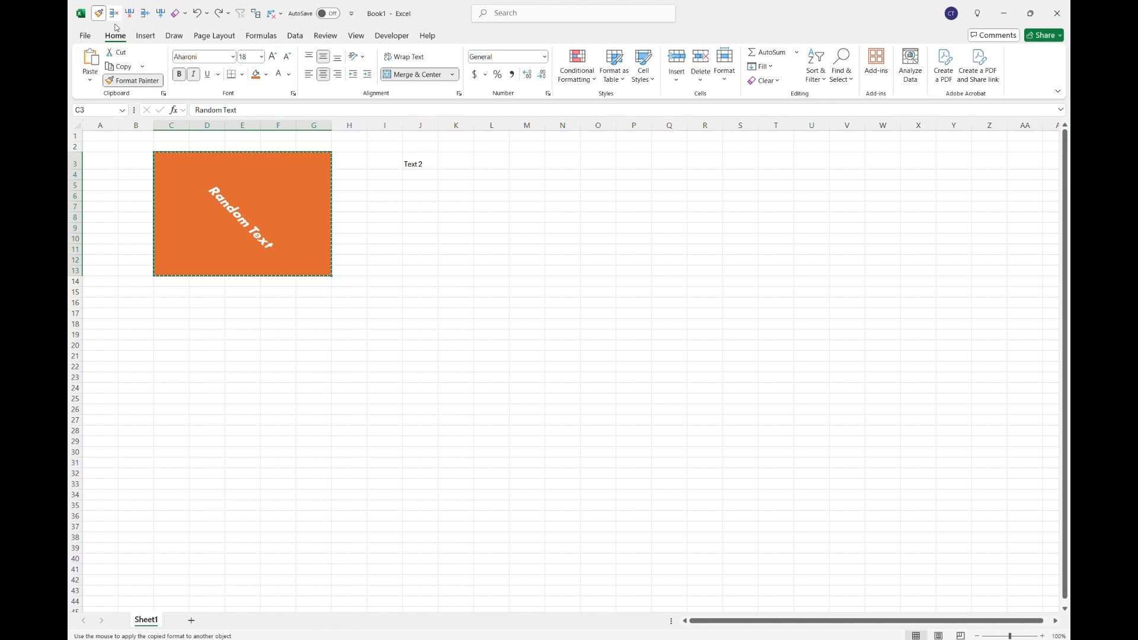
pyautogui.click(423, 160)
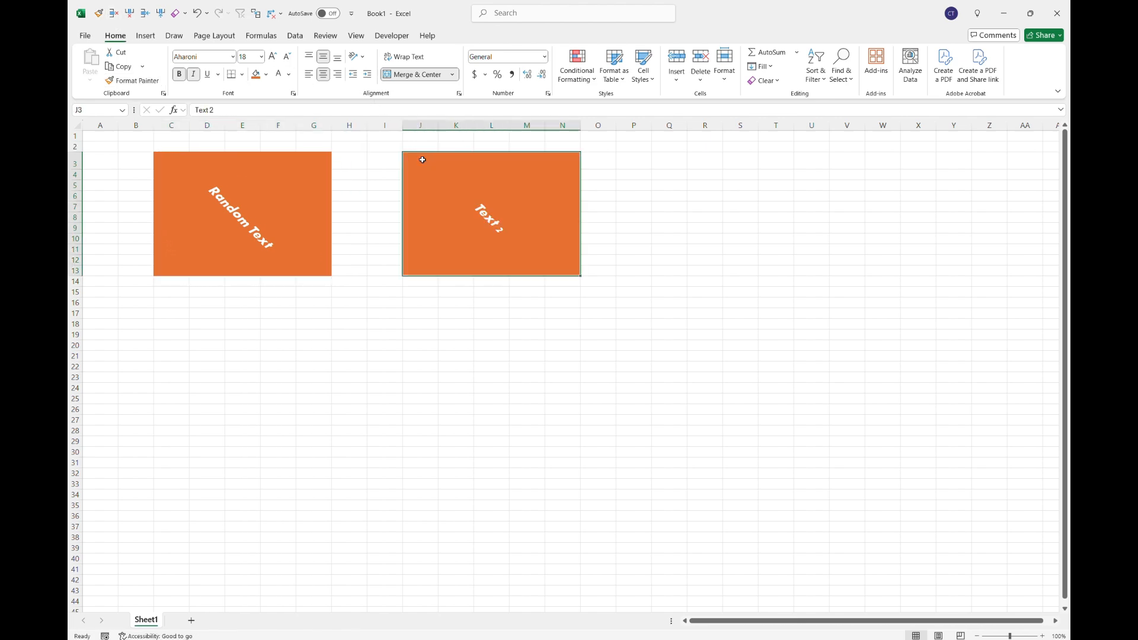
pyautogui.click(356, 36)
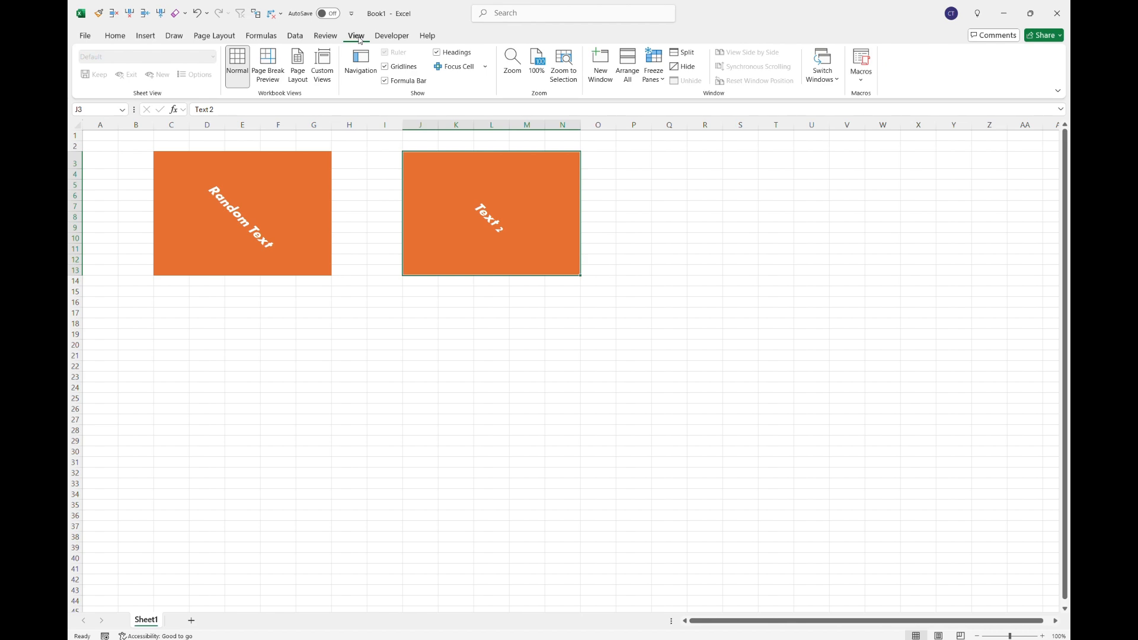
pyautogui.click(114, 42)
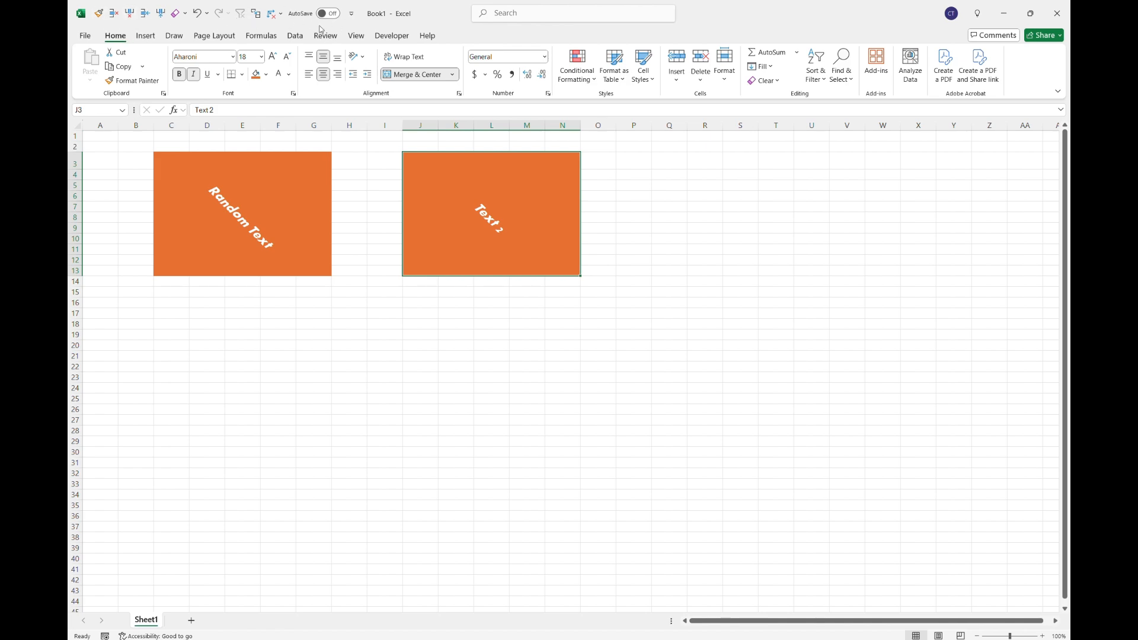
pyautogui.click(295, 36)
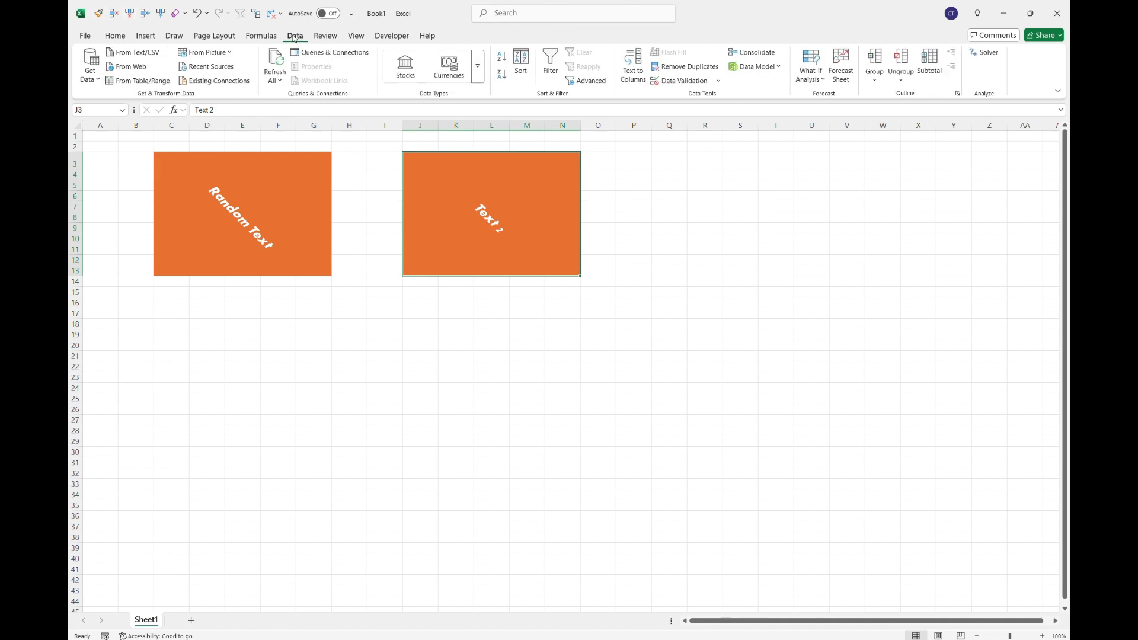
pyautogui.click(175, 38)
pyautogui.click(400, 40)
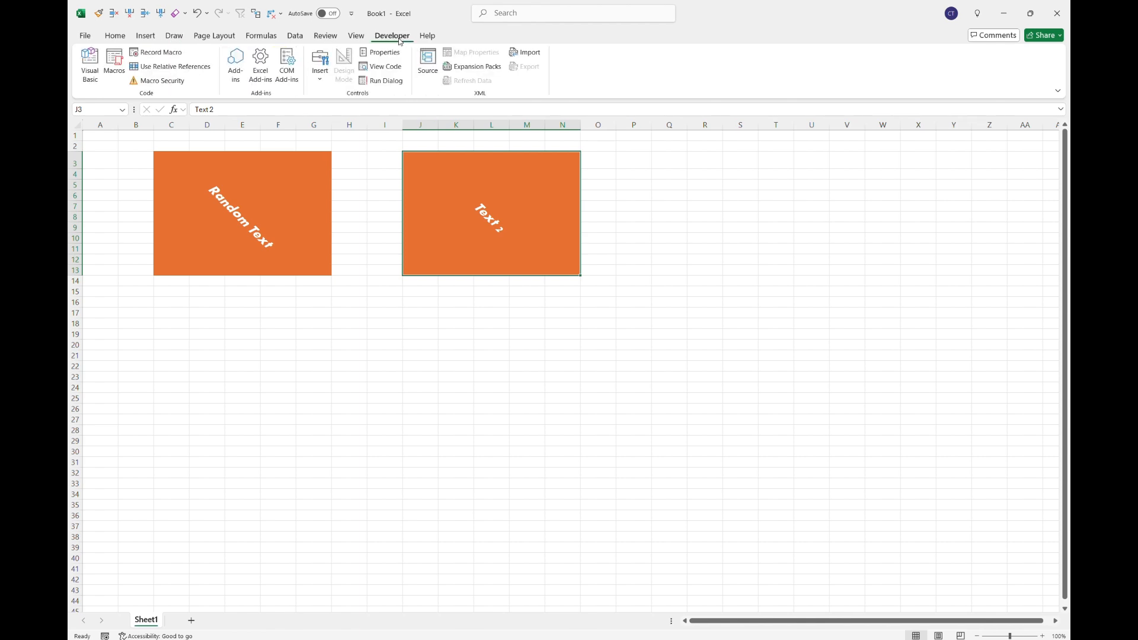
pyautogui.click(296, 43)
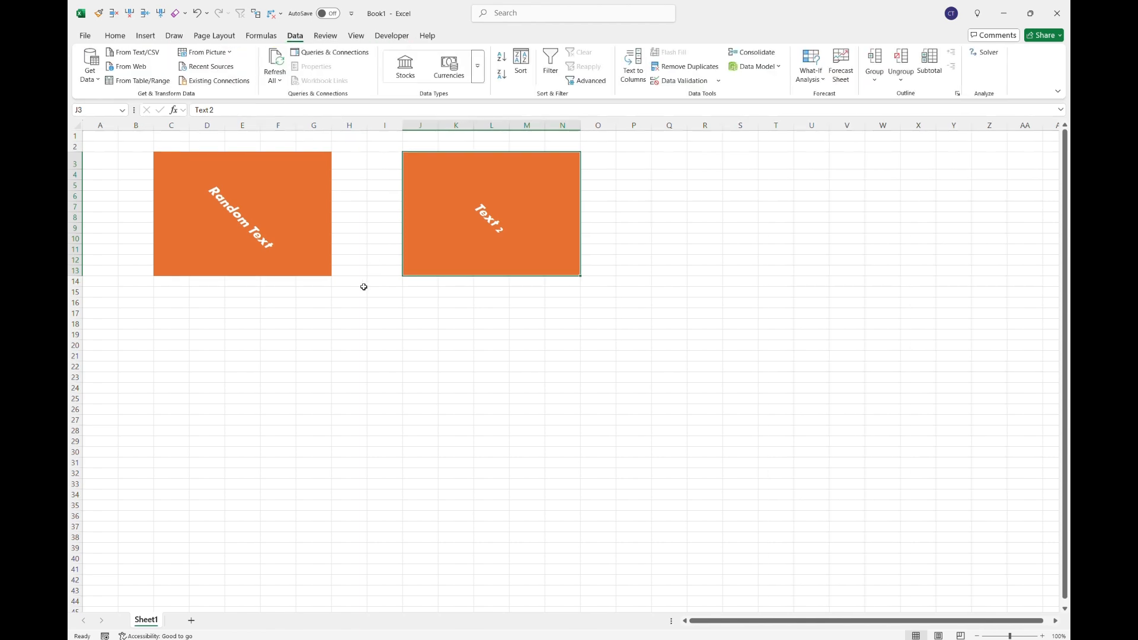
# At cell I3, insert two sheet columns and two sheet rows, and delete one row and one column
pyautogui.click(389, 163)
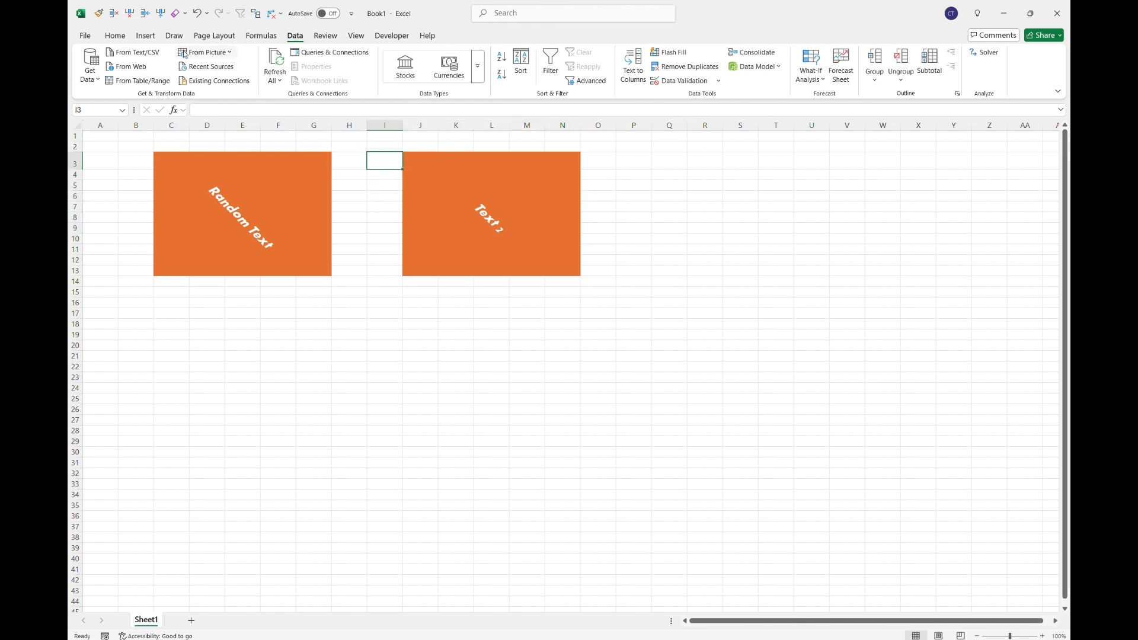
pyautogui.click(159, 15)
pyautogui.click(160, 15)
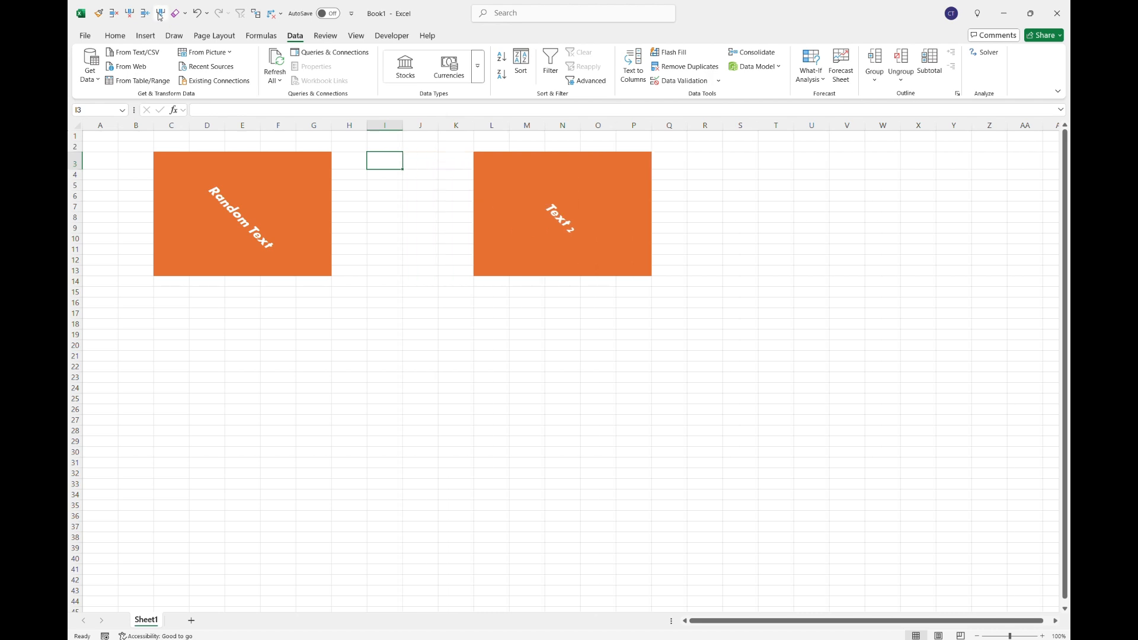
pyautogui.click(143, 14)
pyautogui.click(143, 15)
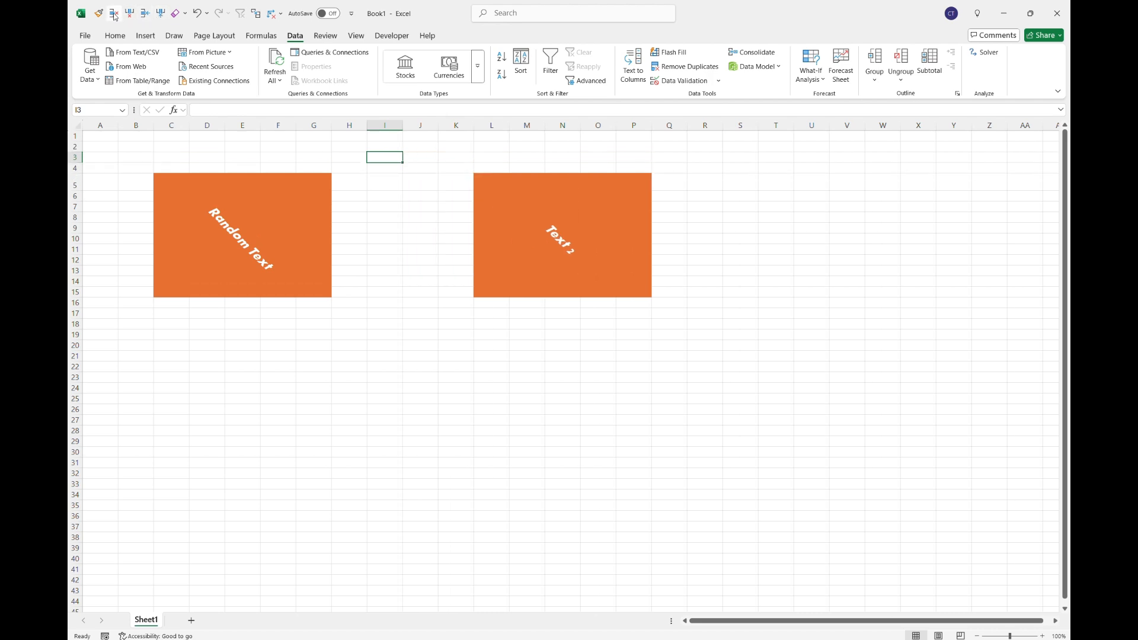
pyautogui.click(114, 15)
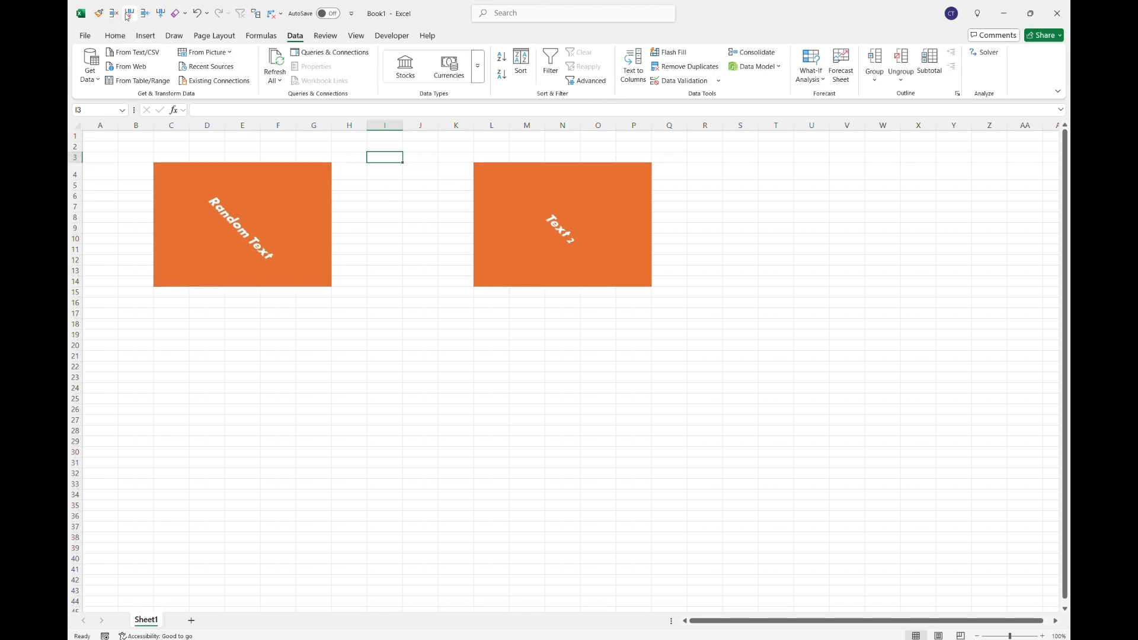
pyautogui.click(128, 14)
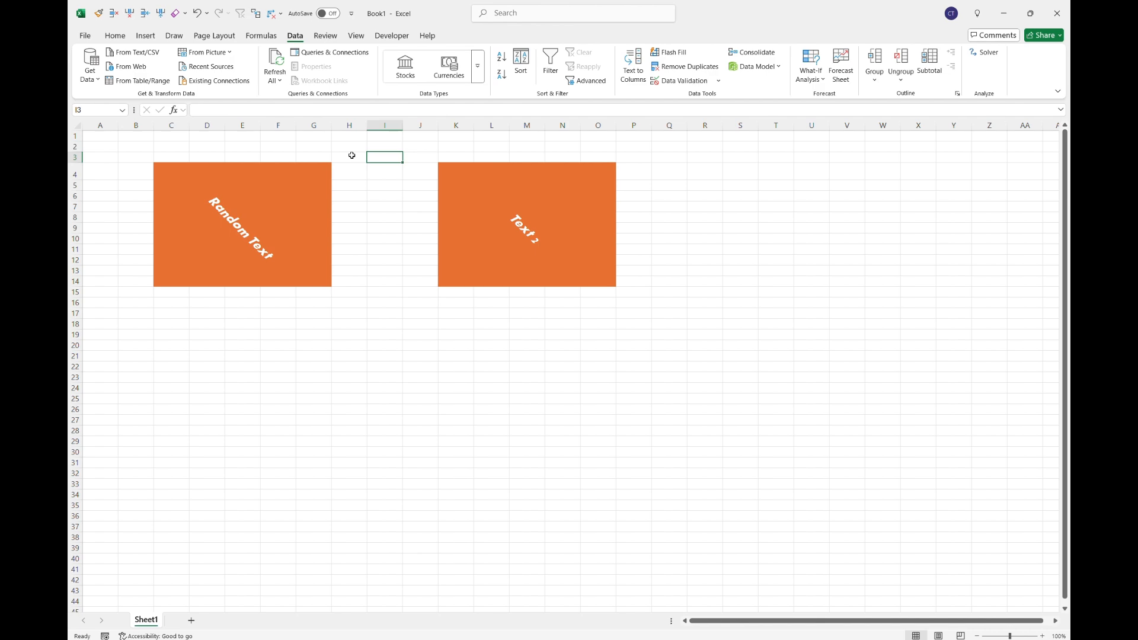
# Add the Save command to the Quick Access Toolbar and remove it again
pyautogui.click(351, 13)
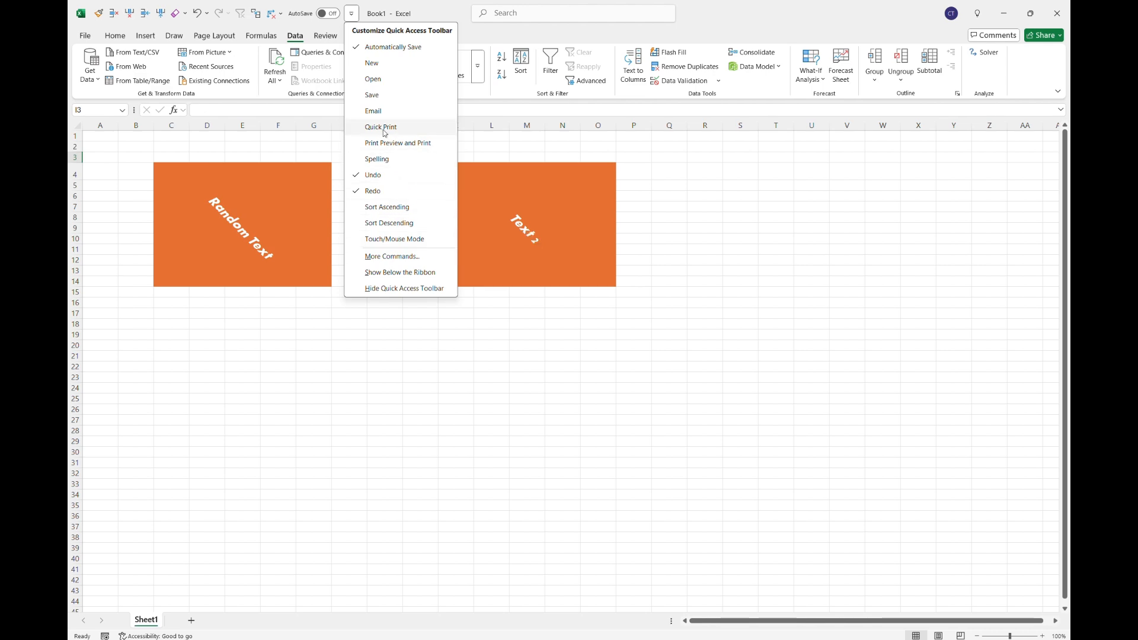
pyautogui.click(367, 96)
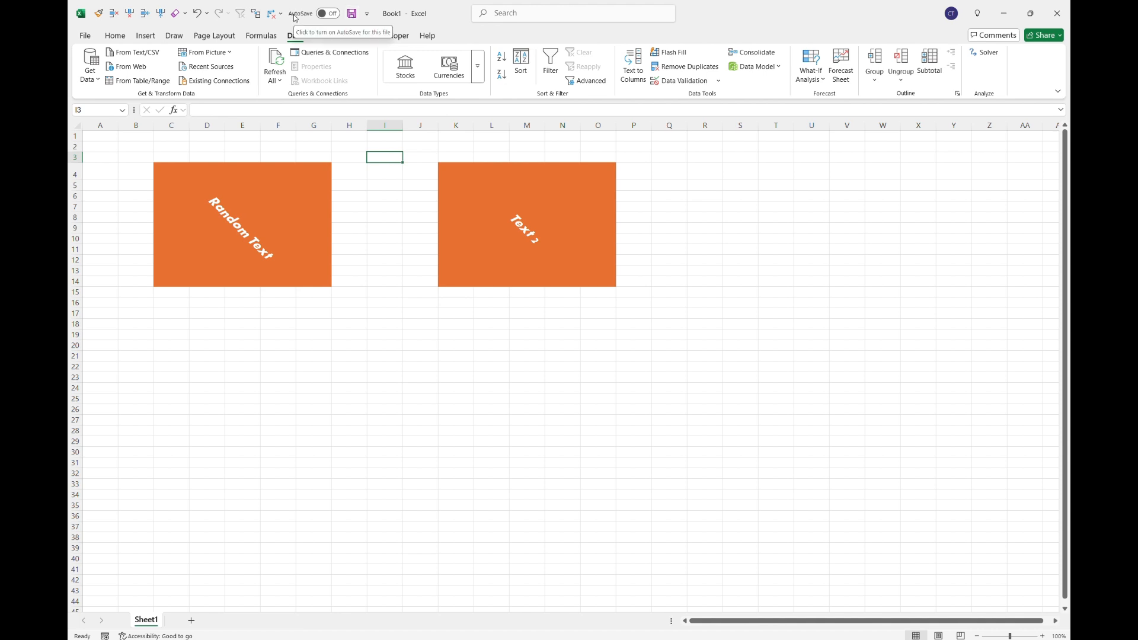
pyautogui.click(368, 15)
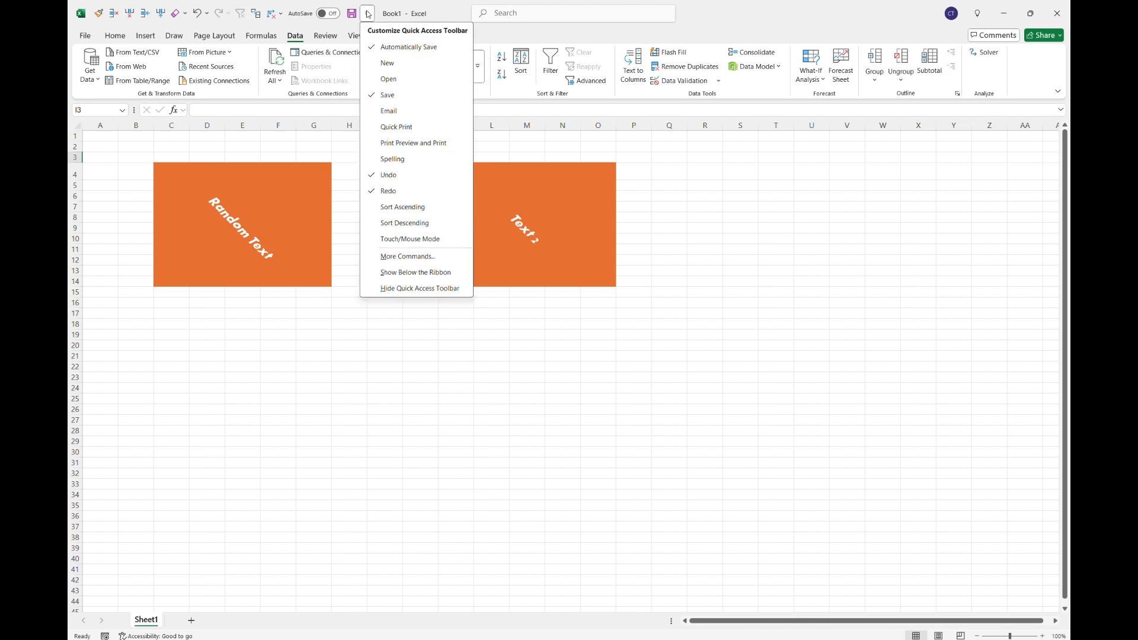
pyautogui.click(413, 95)
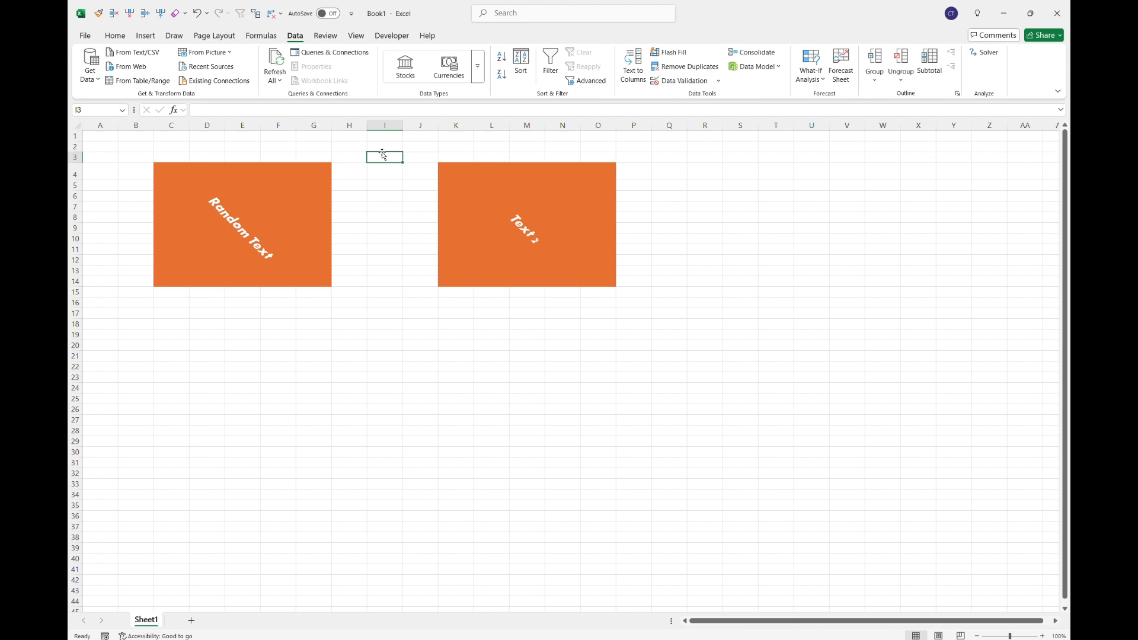
# Enter the letters a, b, c and d in cells I3 to I6, one per cell
pyautogui.write('a')
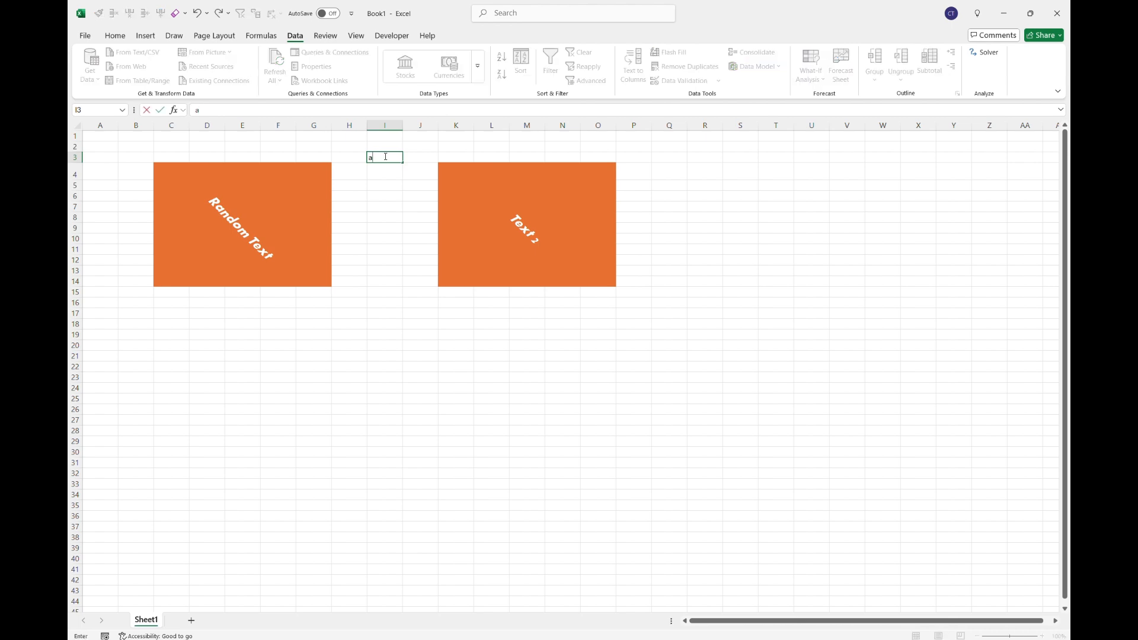
pyautogui.press('Return')
pyautogui.write('b')
pyautogui.press('Return')
pyautogui.write('c')
pyautogui.press('Return')
pyautogui.write('d')
pyautogui.press('Return')
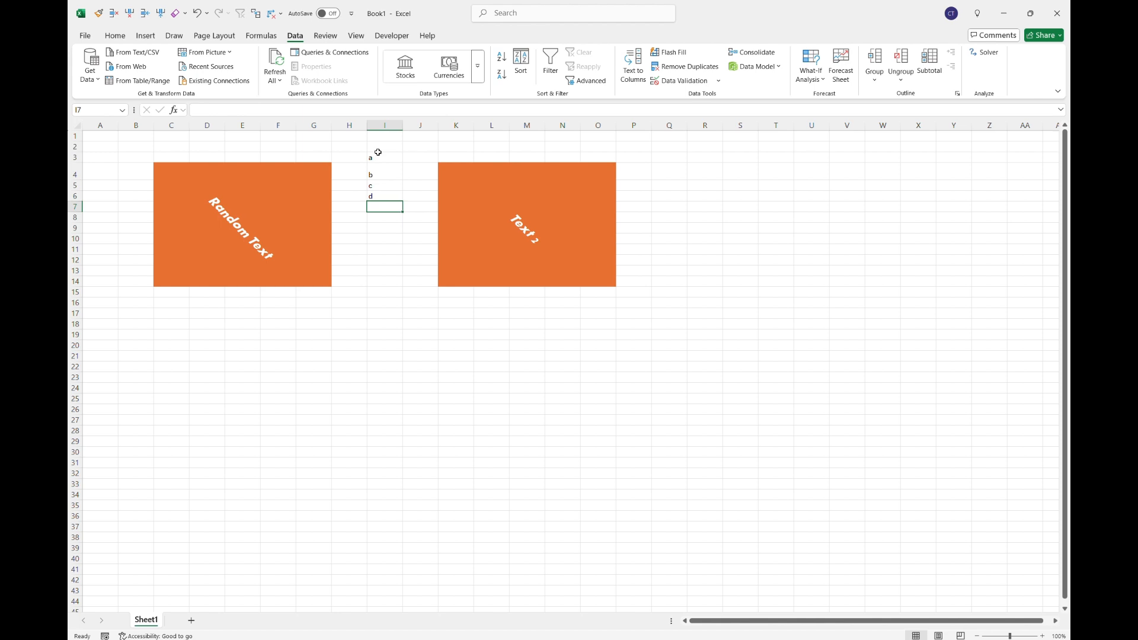
# Check the undo history and undo the last three cell entries, in I6, I5 and I4
pyautogui.click(207, 14)
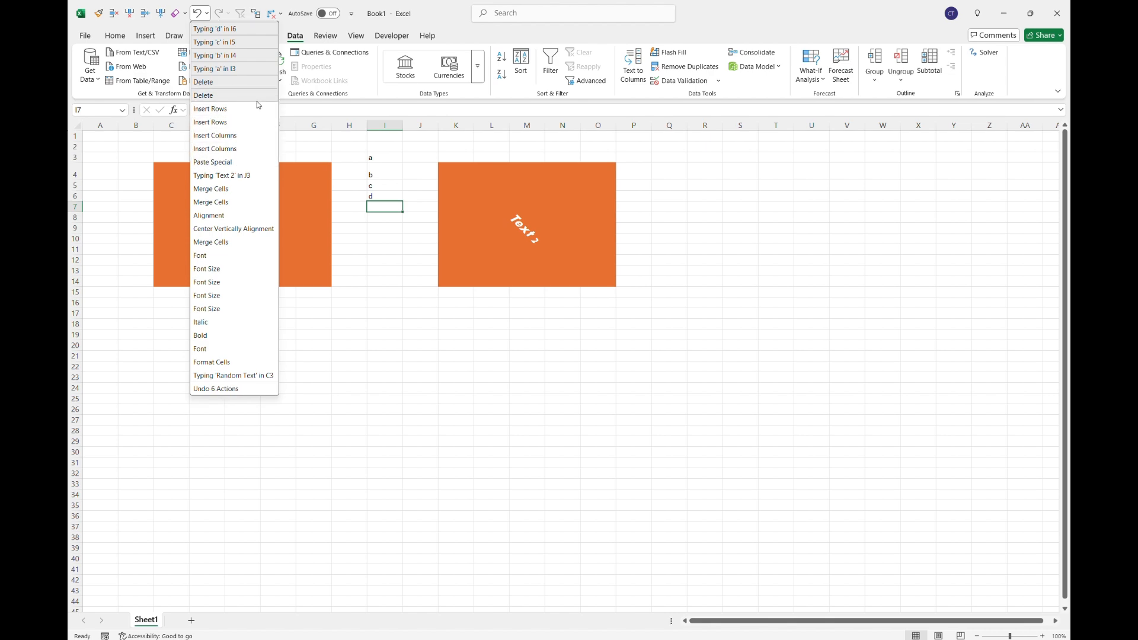
pyautogui.click(377, 147)
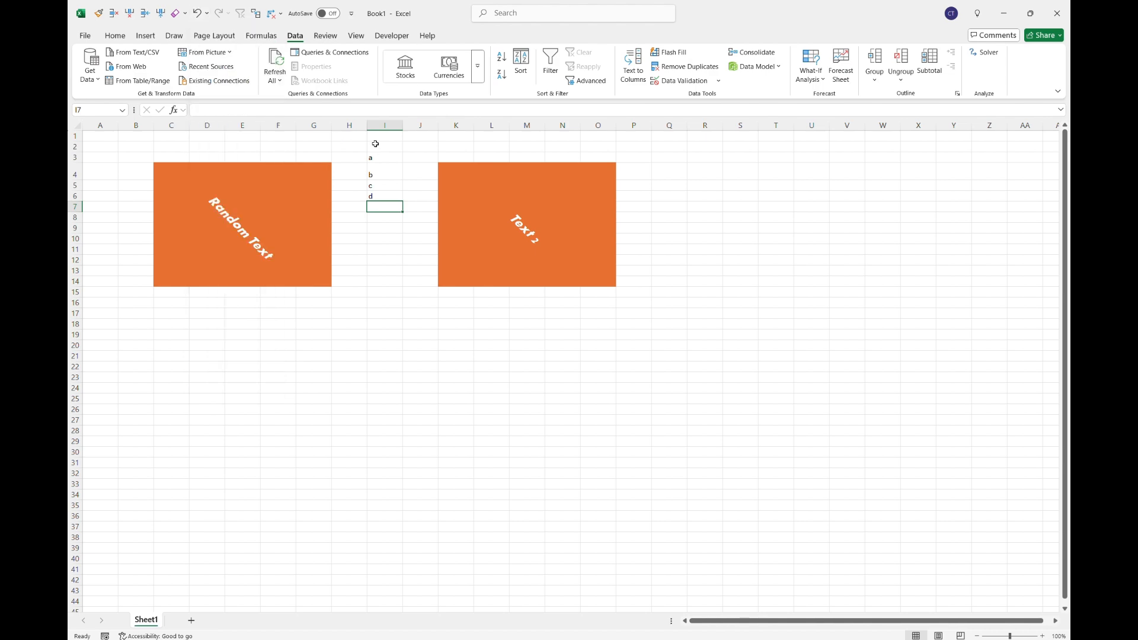
pyautogui.hotkey('ctrl', 'z')
pyautogui.hotkey('ctrl', 'z')
pyautogui.hotkey('ctrl', 'z')
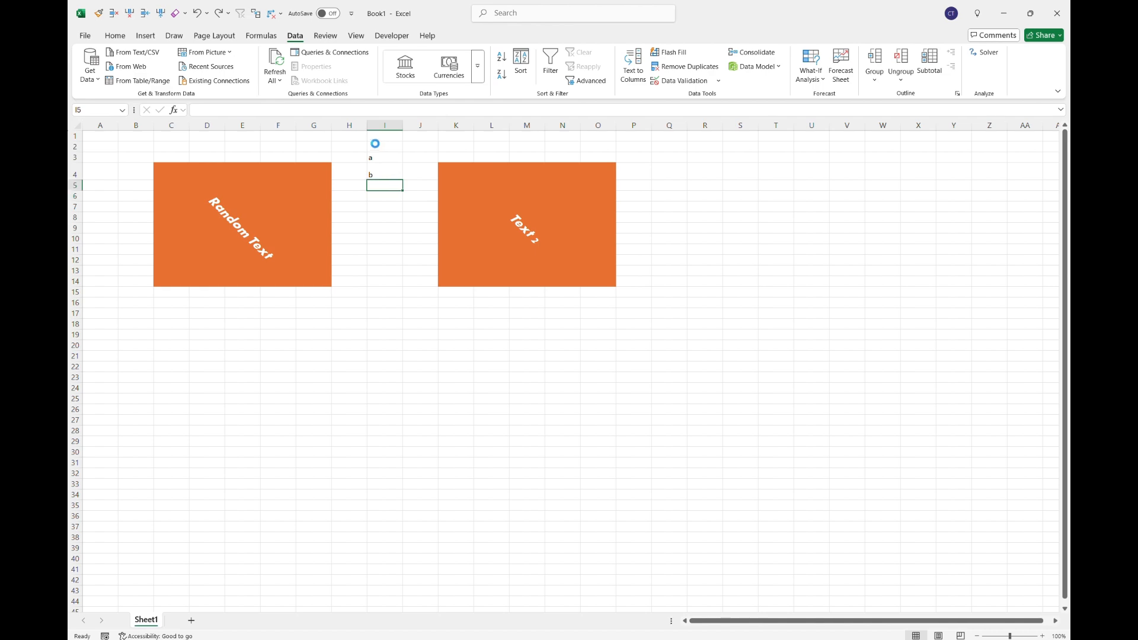
# Check the redo history and redo the entries b, c and d in cells I4 to I6
pyautogui.click(229, 13)
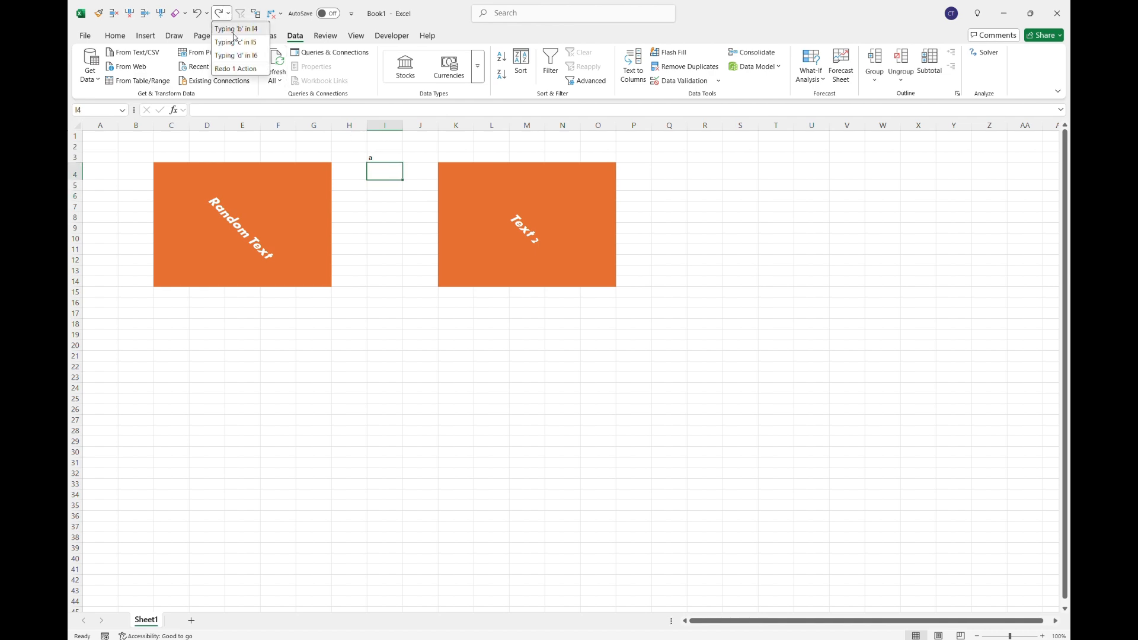
pyautogui.click(389, 147)
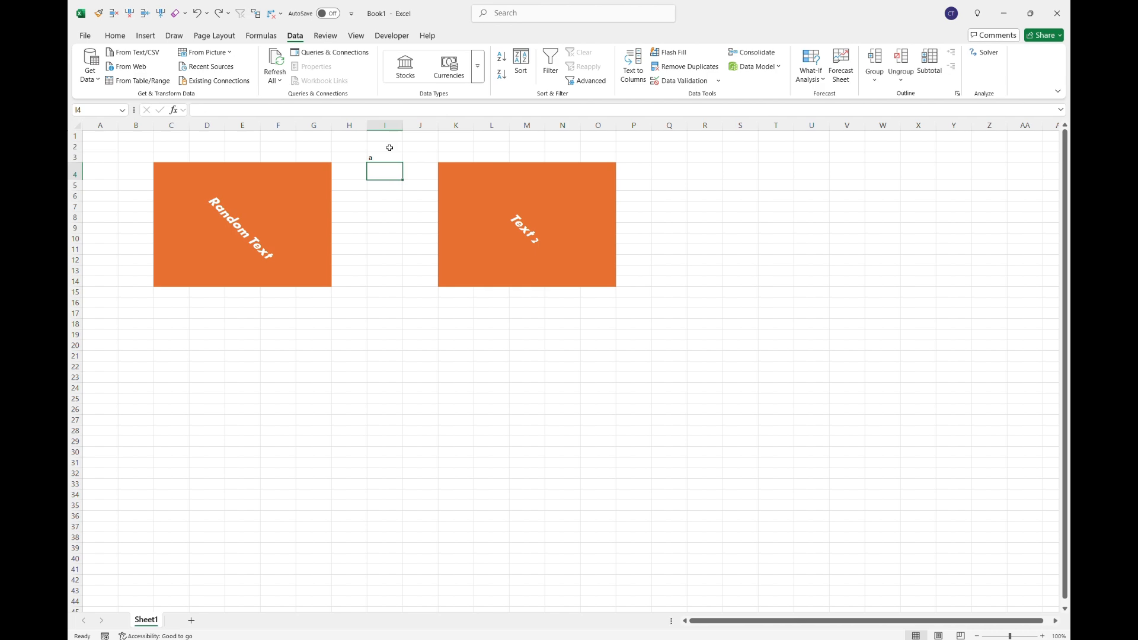
pyautogui.click(390, 148)
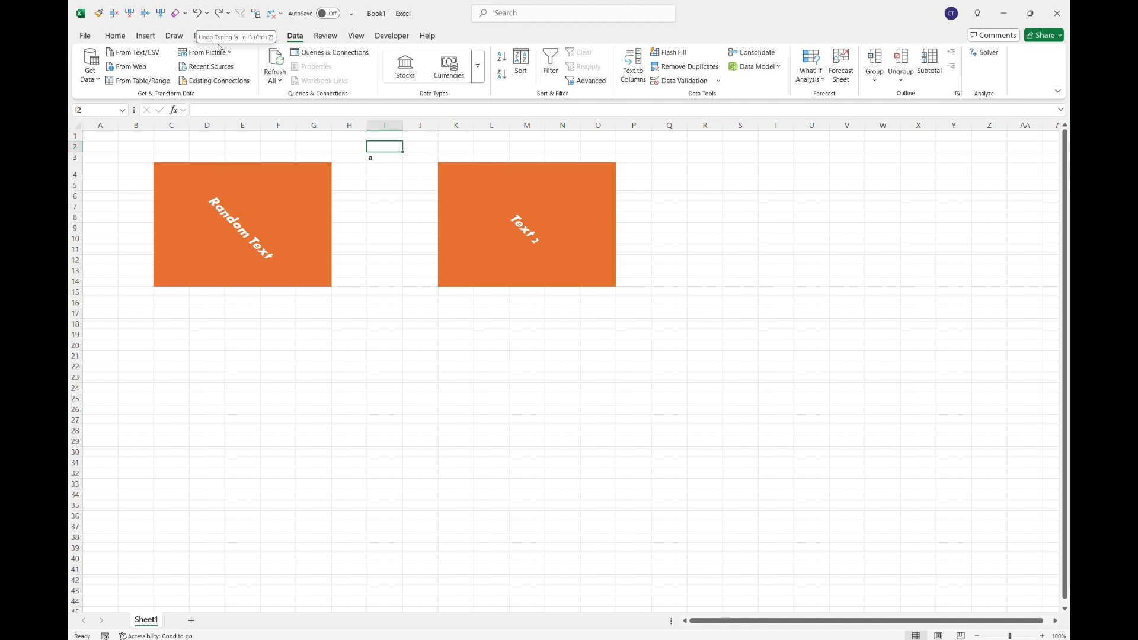
pyautogui.click(219, 16)
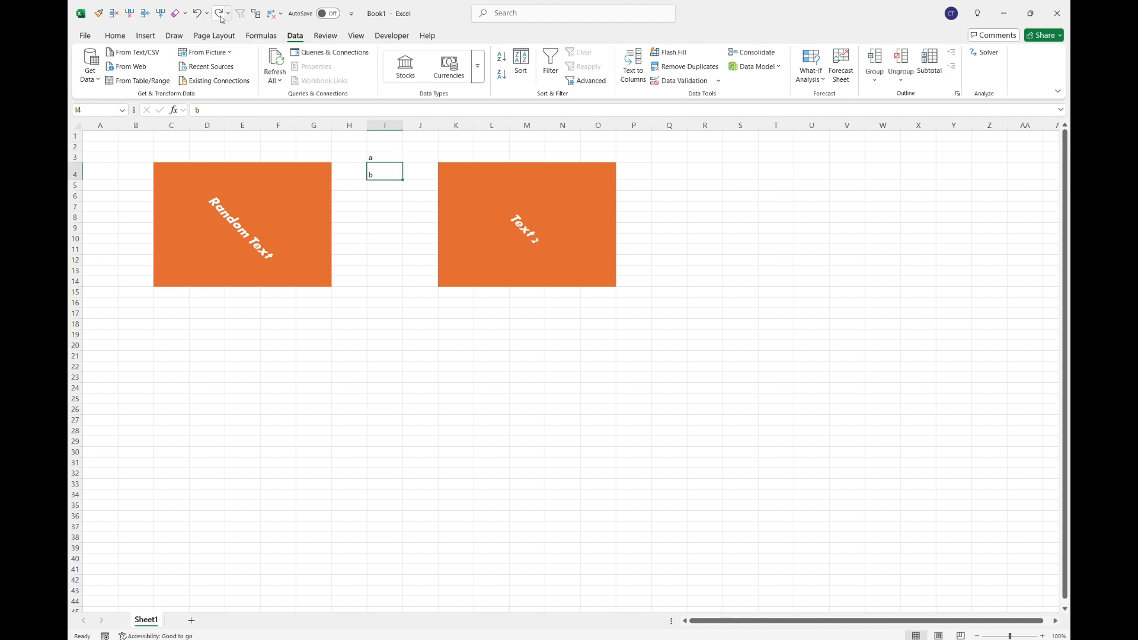
pyautogui.click(220, 17)
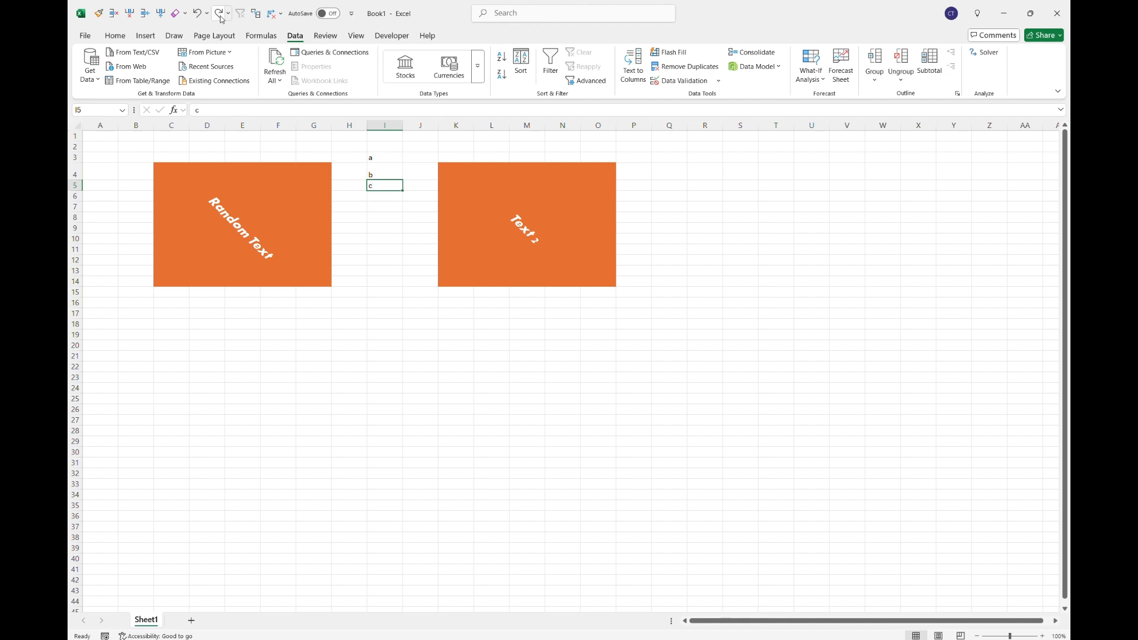
pyautogui.click(220, 17)
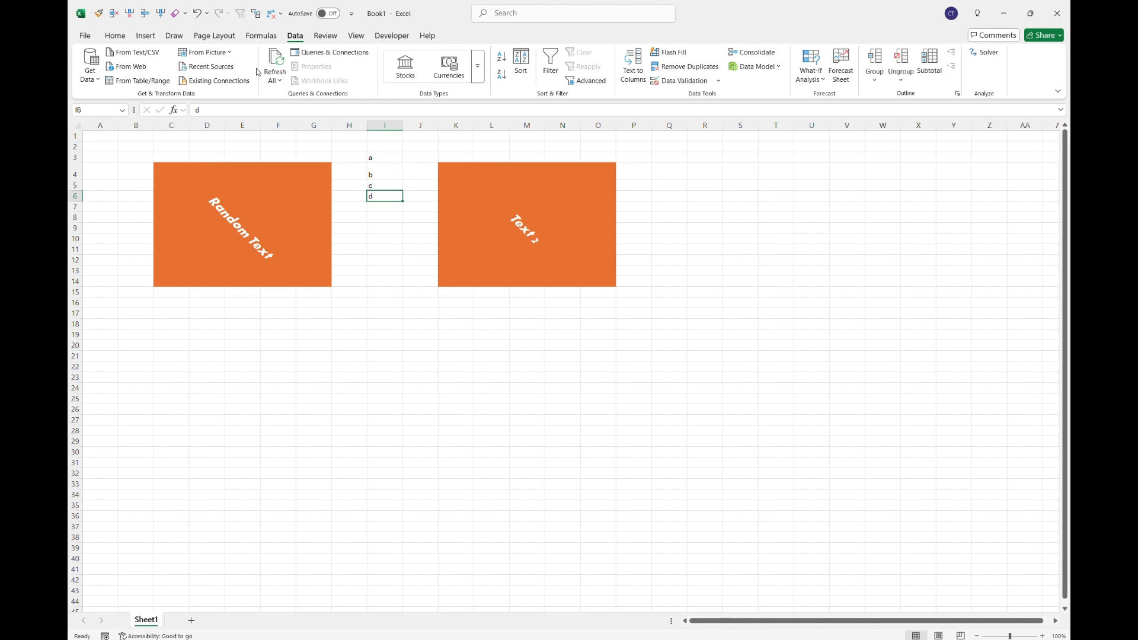
# Undo the entries in I6 and I5, and enter m in cell I5 instead
pyautogui.click(199, 16)
pyautogui.click(199, 16)
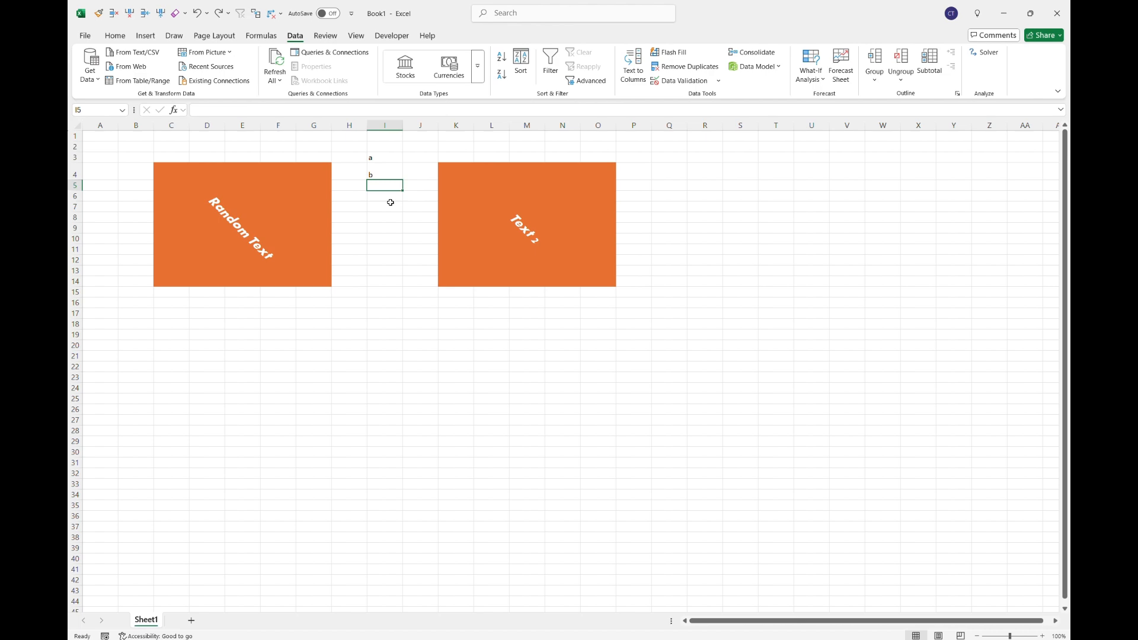
pyautogui.write('m')
pyautogui.press('Return')
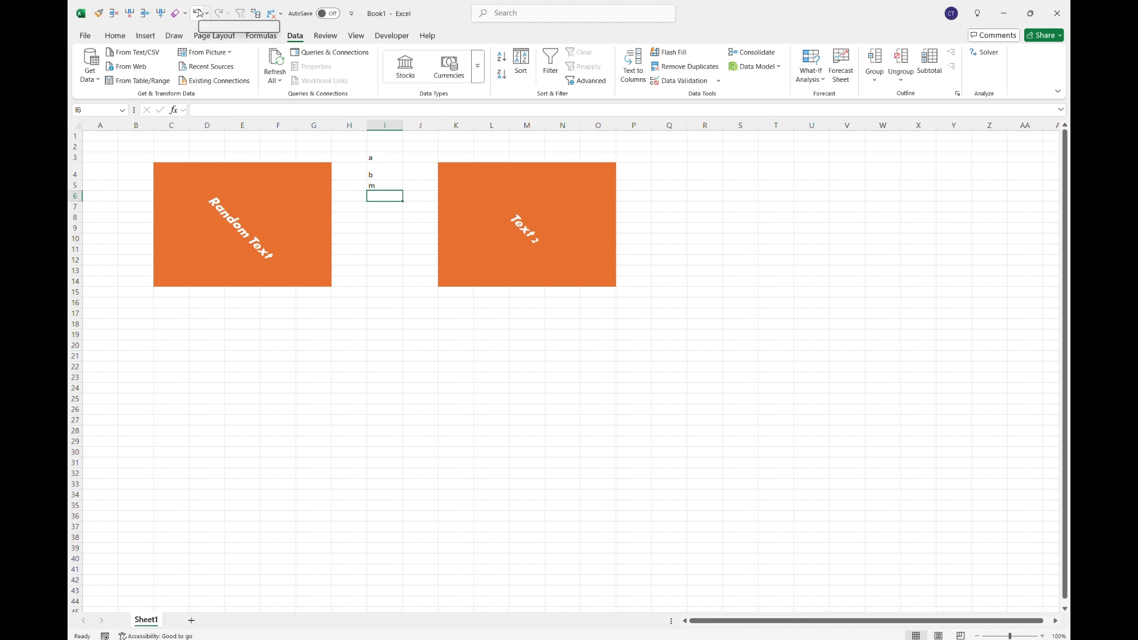
# Add a new worksheet to the workbook and delete it again
pyautogui.click(191, 620)
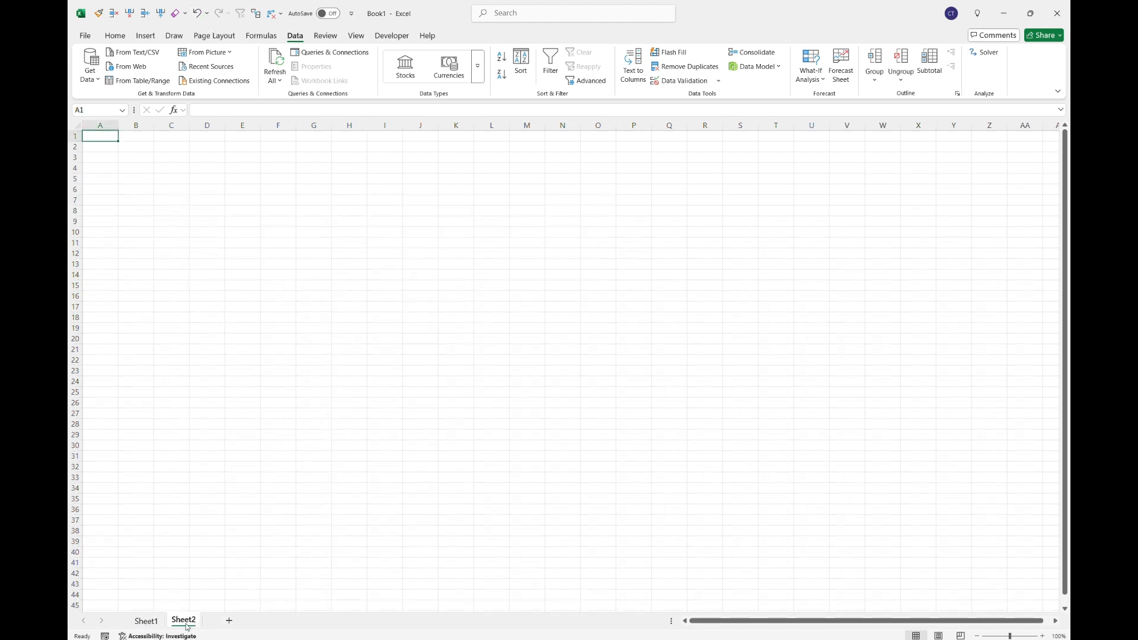
pyautogui.rightClick(191, 620)
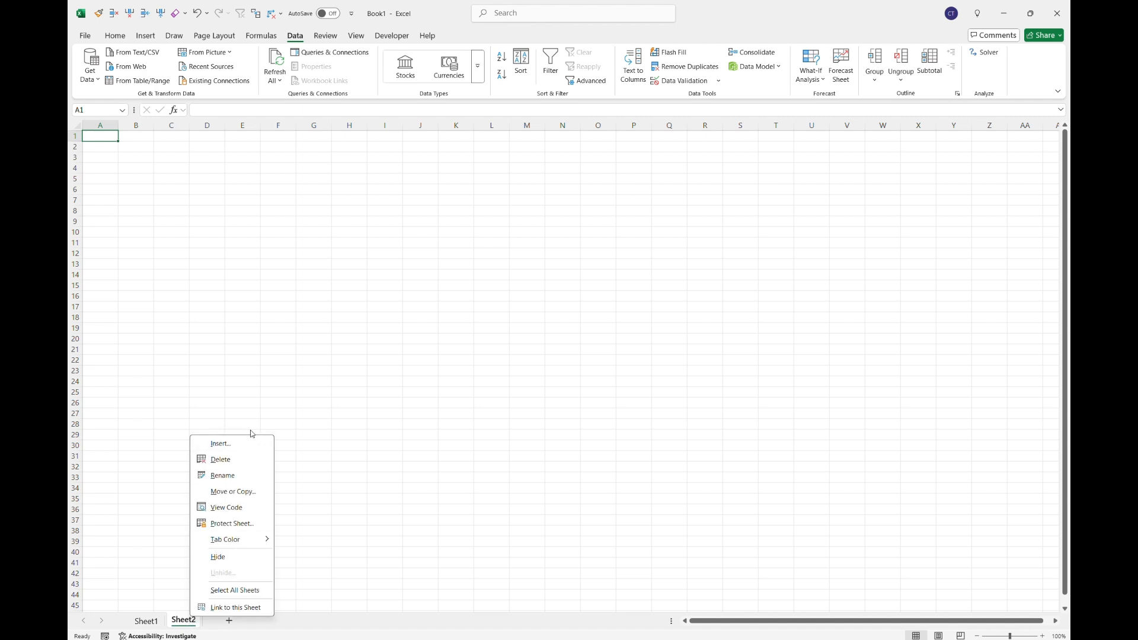
pyautogui.click(242, 455)
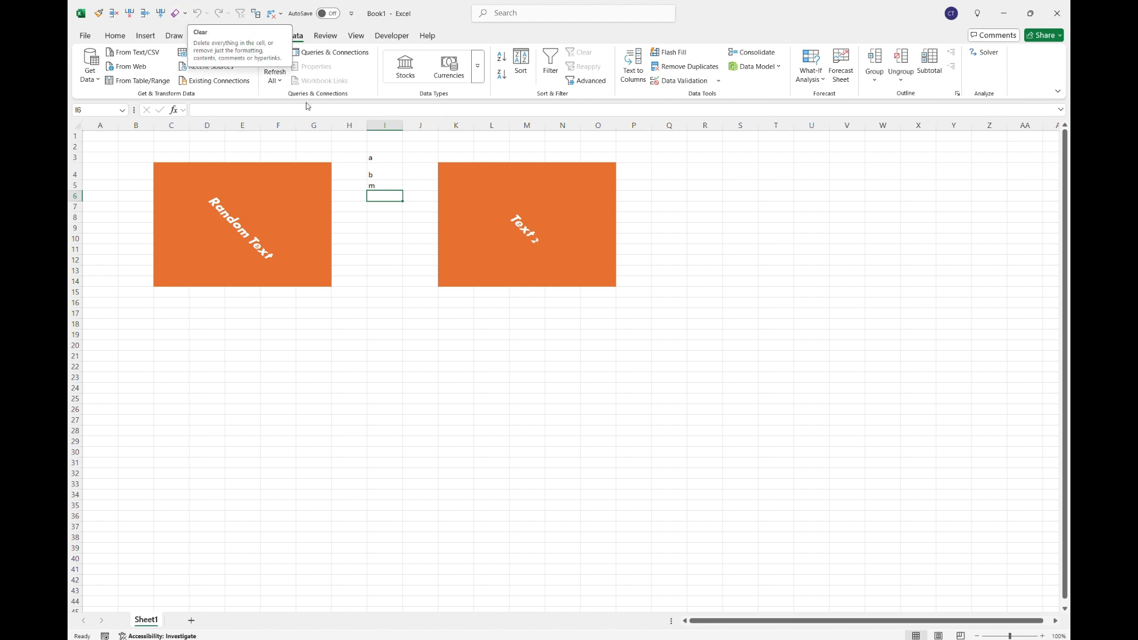
# Examine the available Clear options for cell I5, both in the ribbon and on the Quick Access Toolbar
pyautogui.click(116, 37)
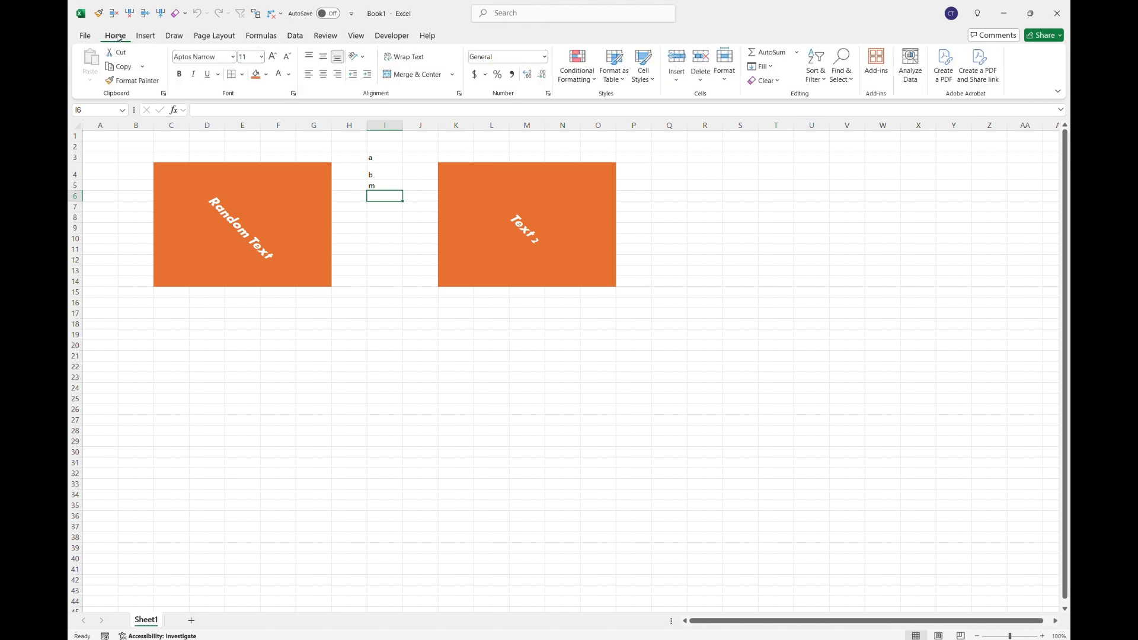
pyautogui.click(773, 83)
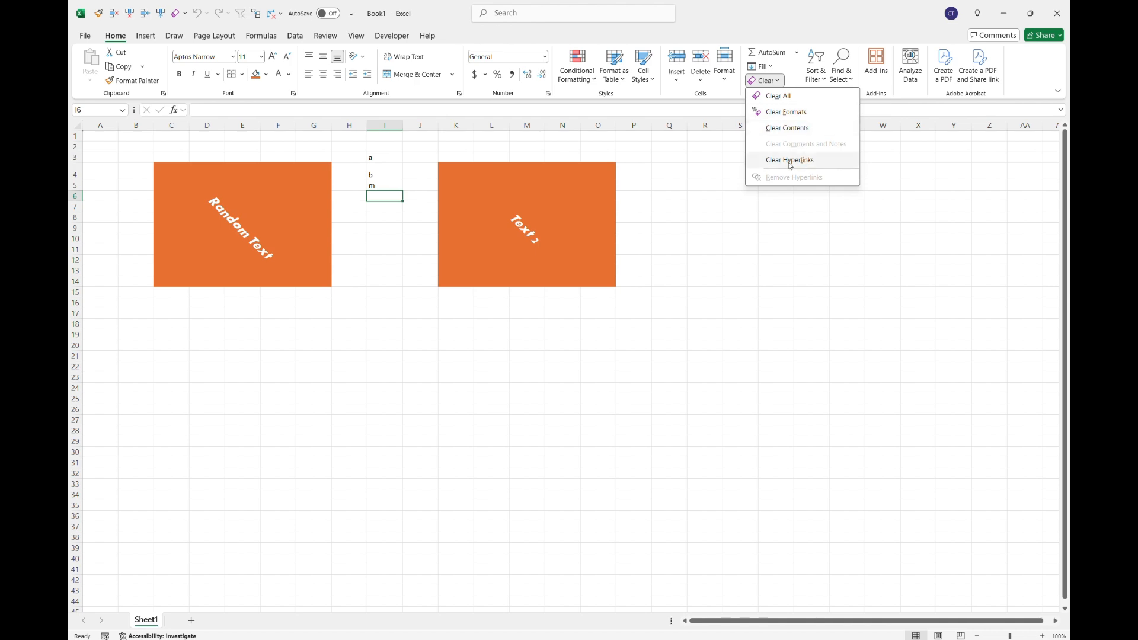
pyautogui.click(382, 197)
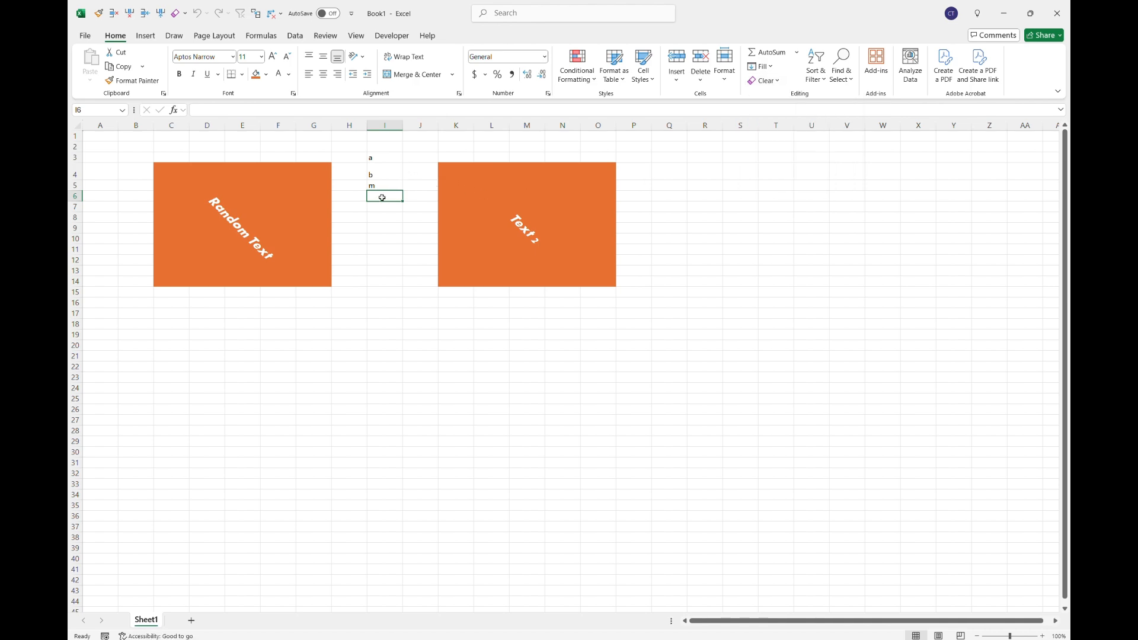
pyautogui.press('Up')
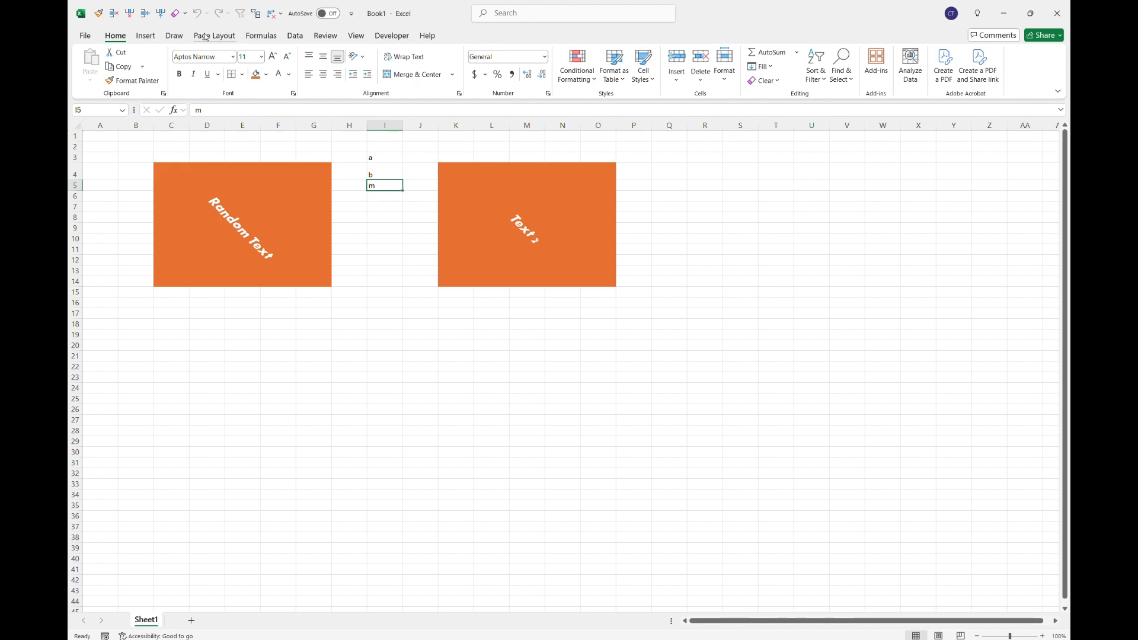
pyautogui.click(186, 13)
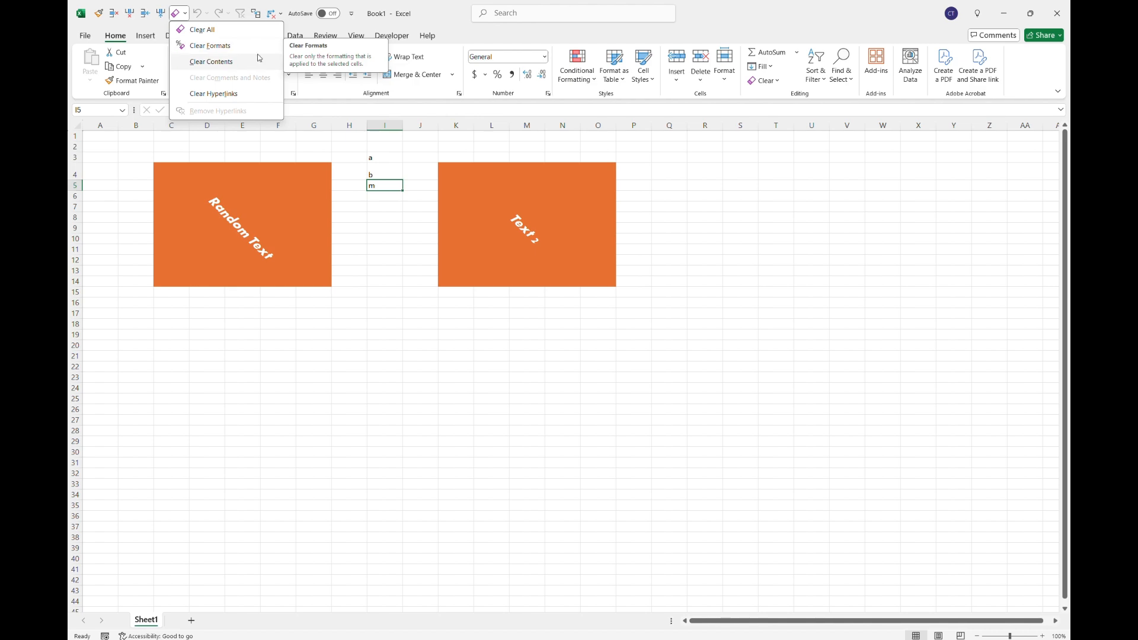
pyautogui.click(430, 183)
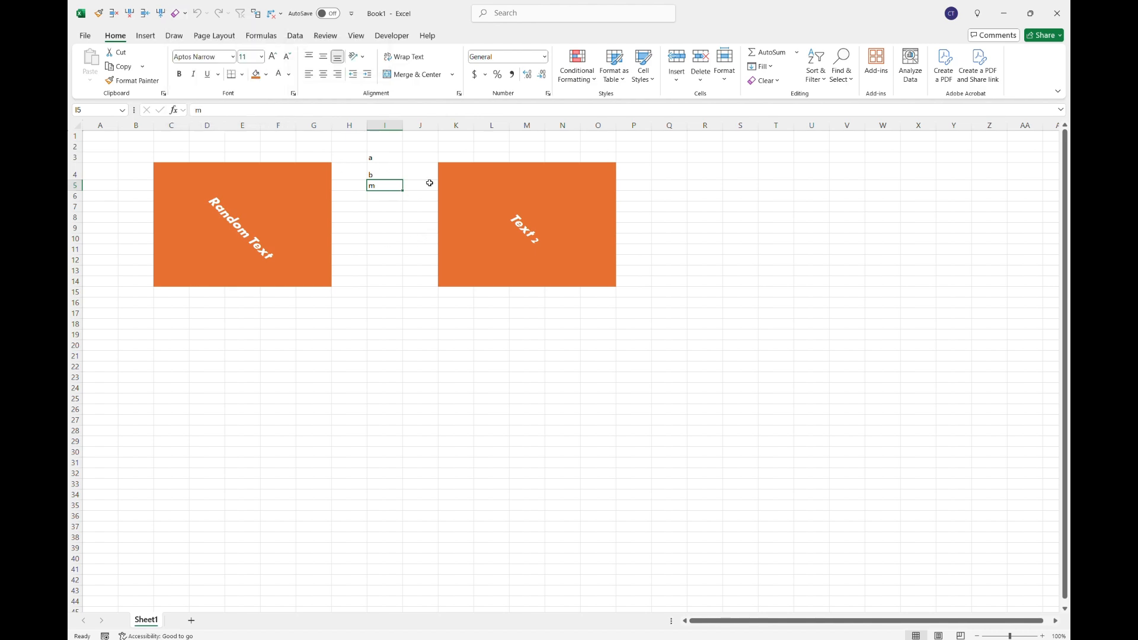
# Enter 1 in cell I9 and 2 in cell S4
pyautogui.click(382, 195)
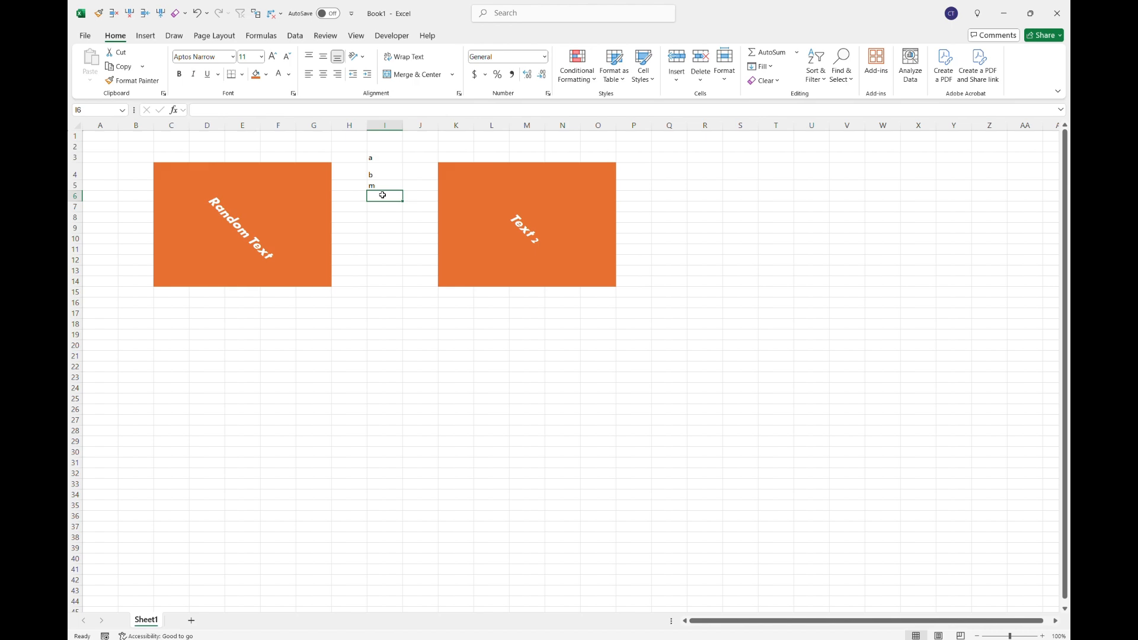
pyautogui.click(388, 229)
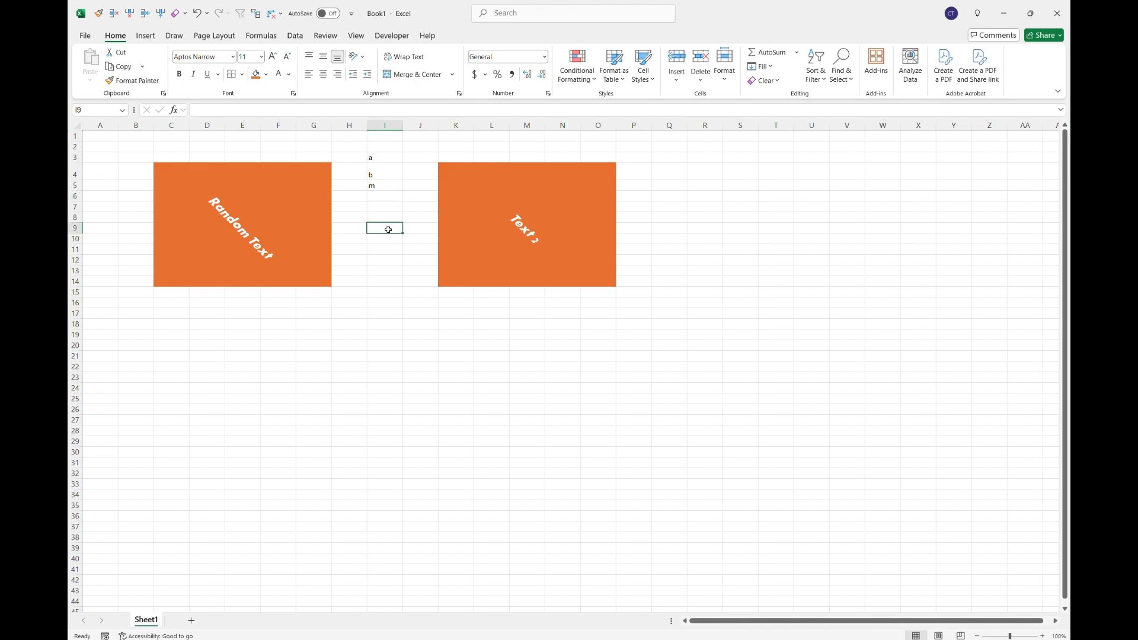
pyautogui.write('1')
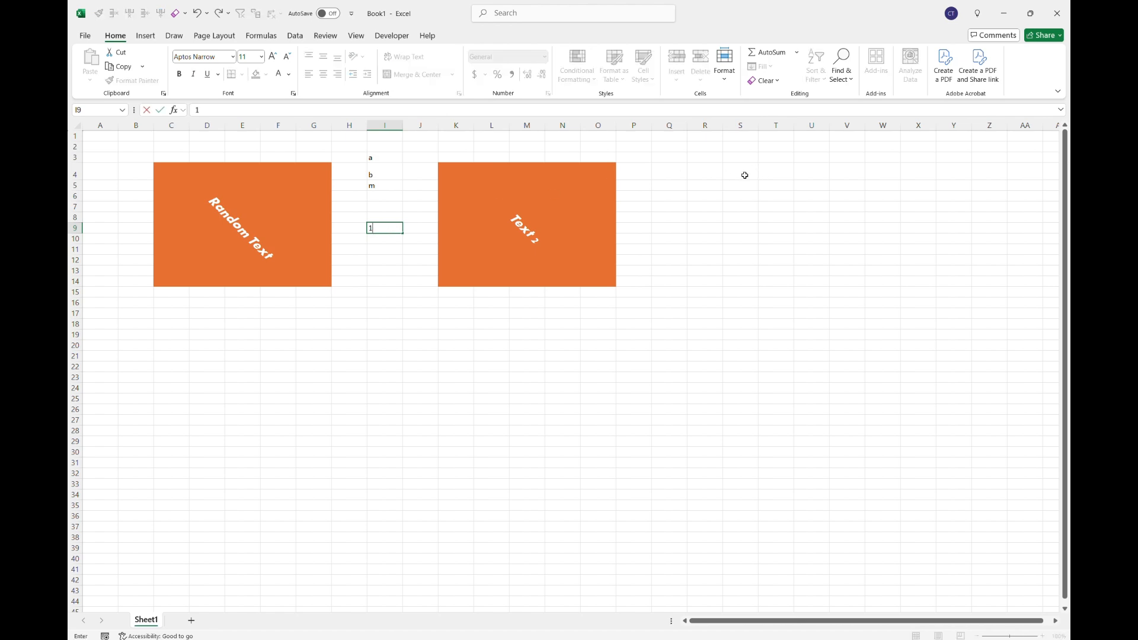
pyautogui.click(744, 176)
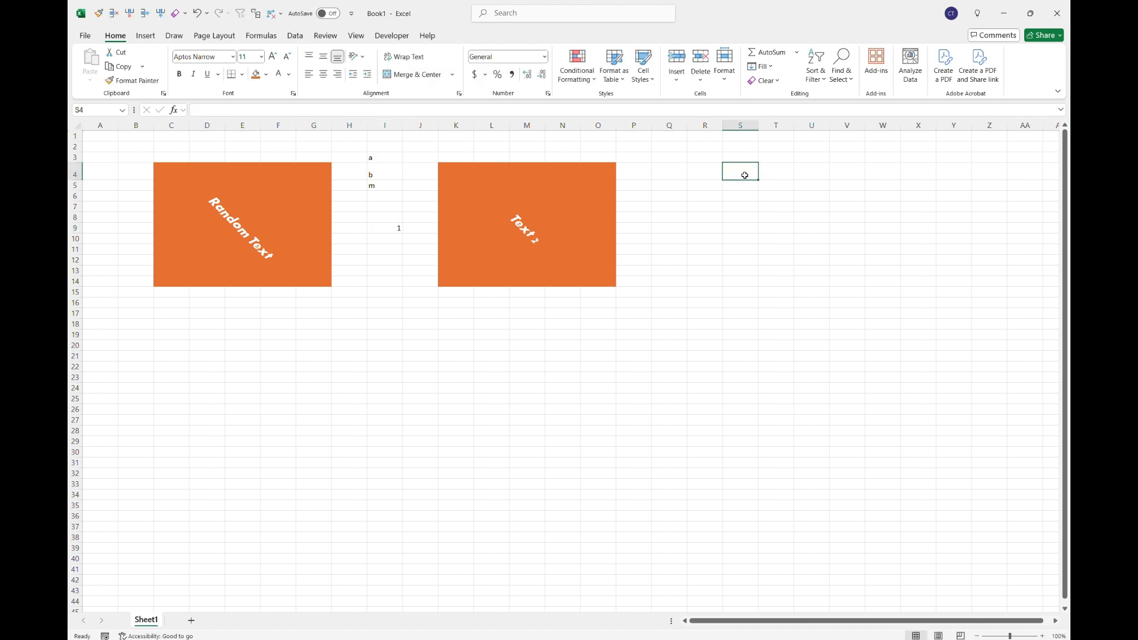
pyautogui.write('2')
# In cell N17, enter the formula =I9+S4 to add the two numbers
pyautogui.click(553, 313)
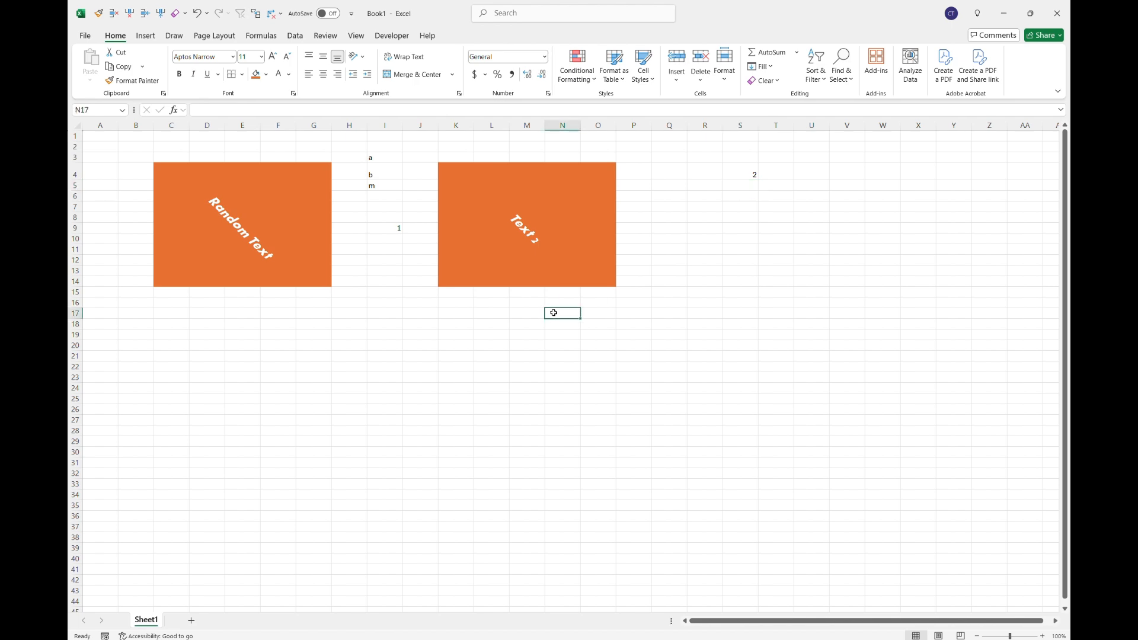
pyautogui.write('=')
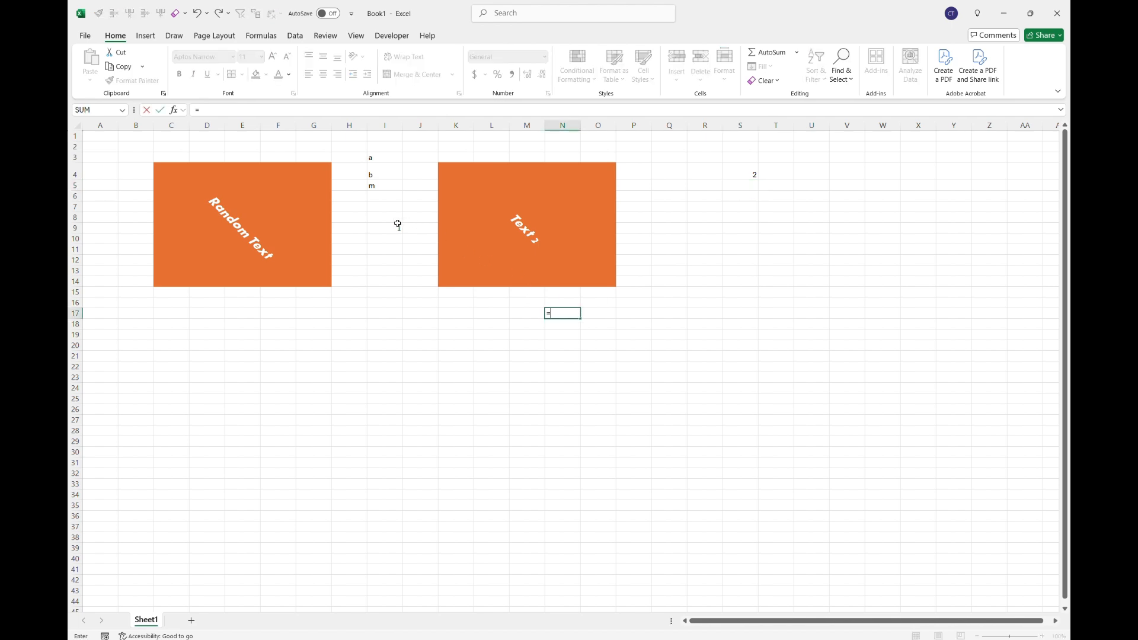
pyautogui.click(387, 227)
pyautogui.write('+')
pyautogui.click(740, 170)
# Enter 5 in cell Q18
pyautogui.press('Right')
pyautogui.press('Right')
pyautogui.press('Right')
pyautogui.press('Right')
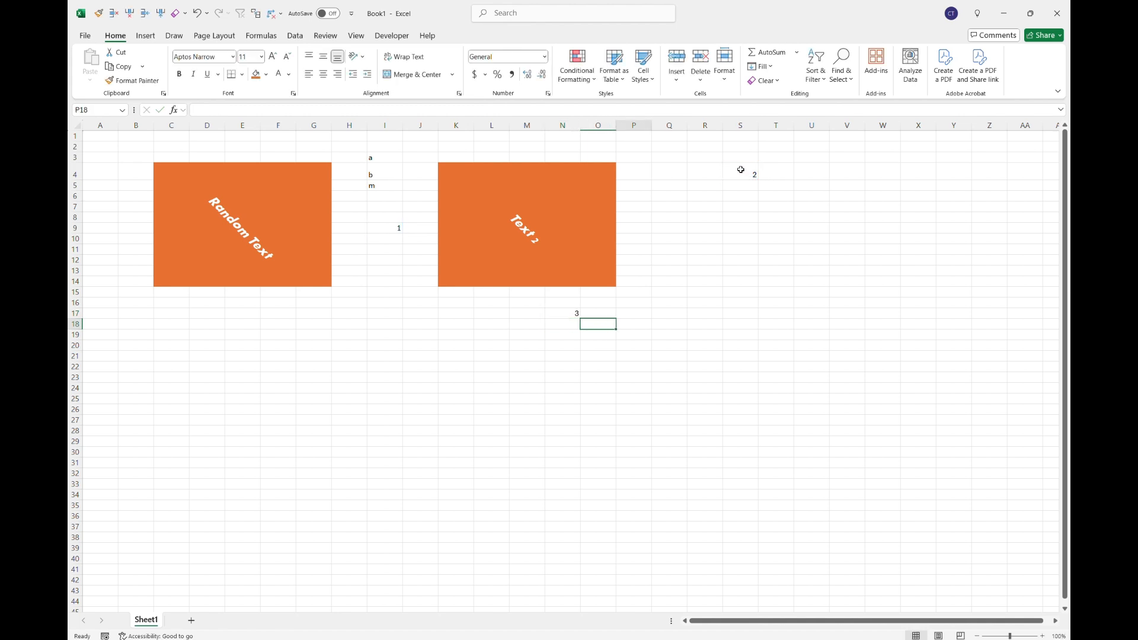
pyautogui.press('Left')
pyautogui.write('5')
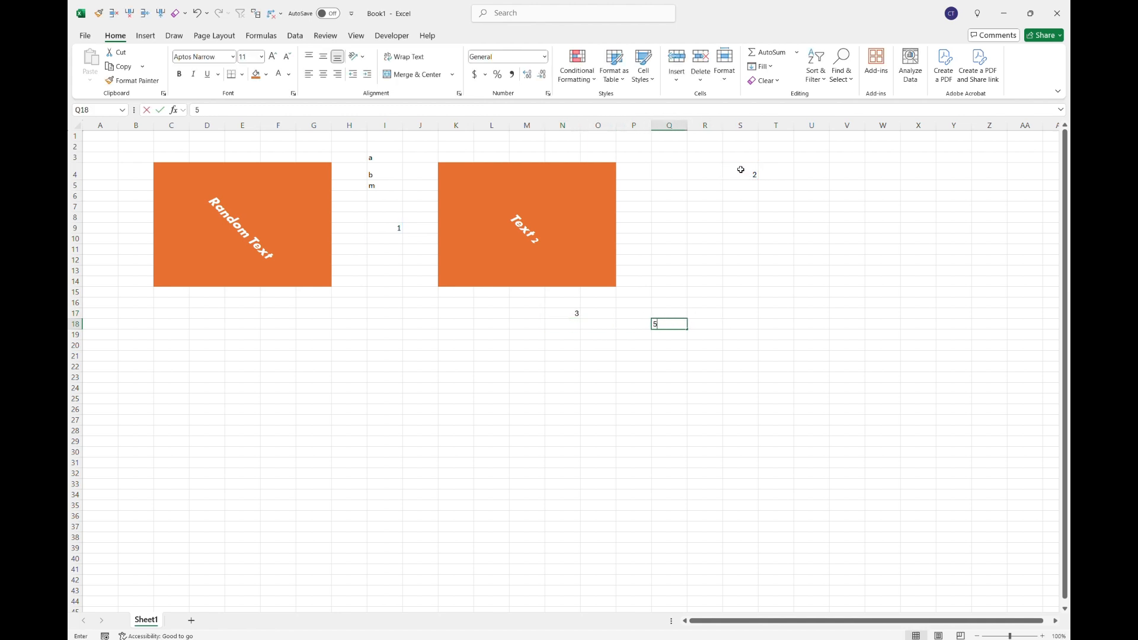
pyautogui.press('Return')
# In cell Q22, enter the formula =N17+Q18 and select that cell again
pyautogui.press('Down')
pyautogui.press('Down')
pyautogui.press('Down')
pyautogui.write('=')
pyautogui.press('Left')
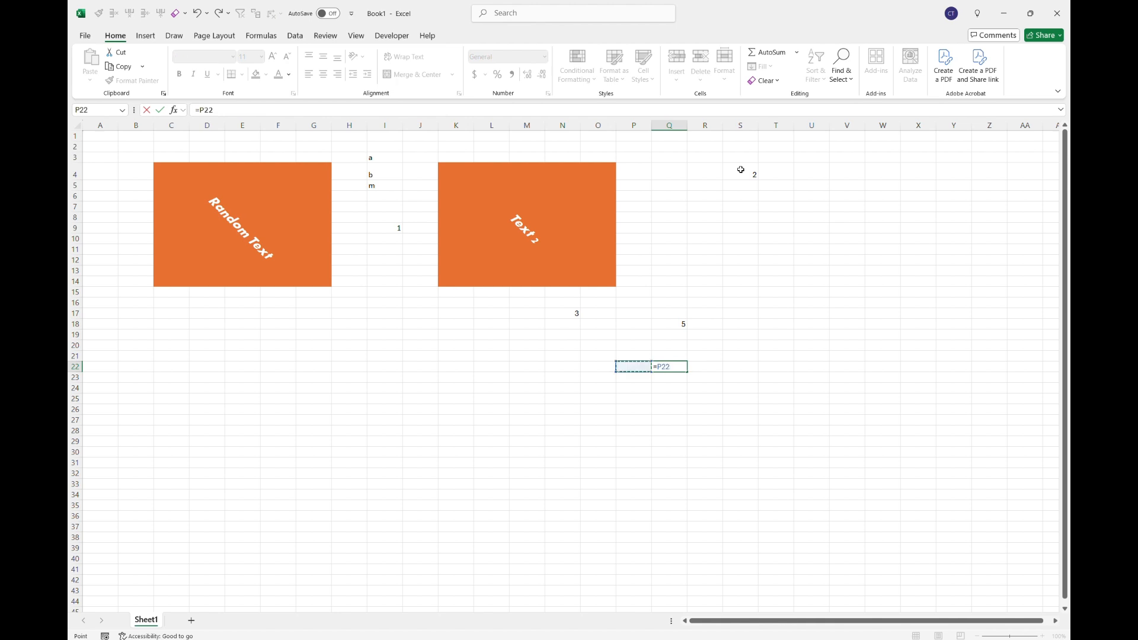
pyautogui.press('Up')
pyautogui.press('Left')
pyautogui.press('Up')
pyautogui.press('Left')
pyautogui.press('Up')
pyautogui.press('Up')
pyautogui.press('Up')
pyautogui.write('+')
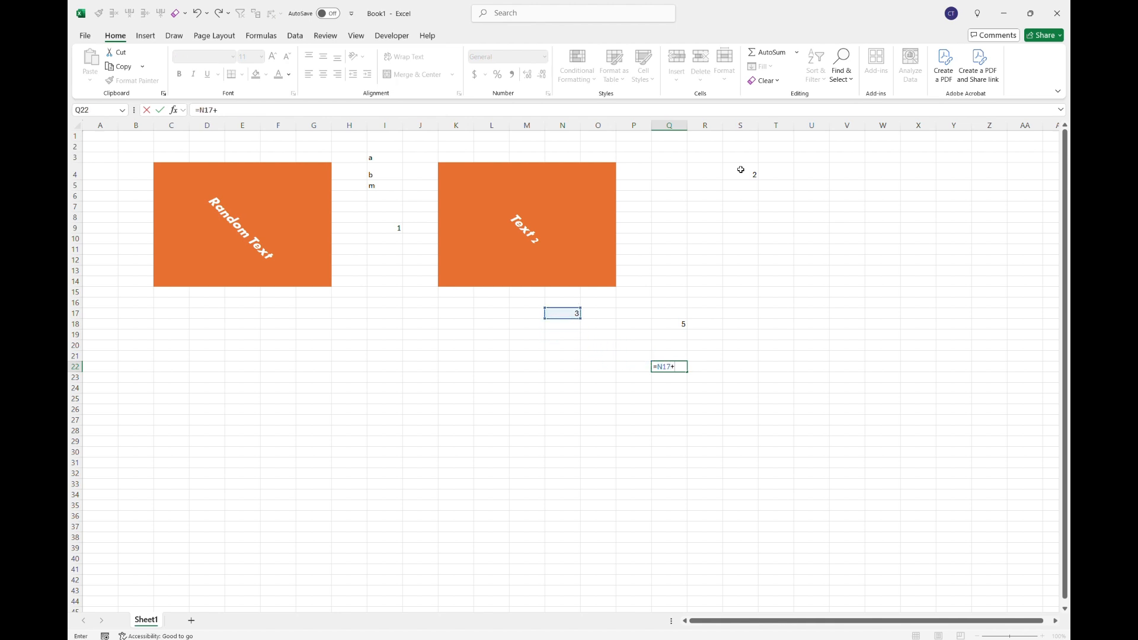
pyautogui.click(676, 323)
pyautogui.press('Return')
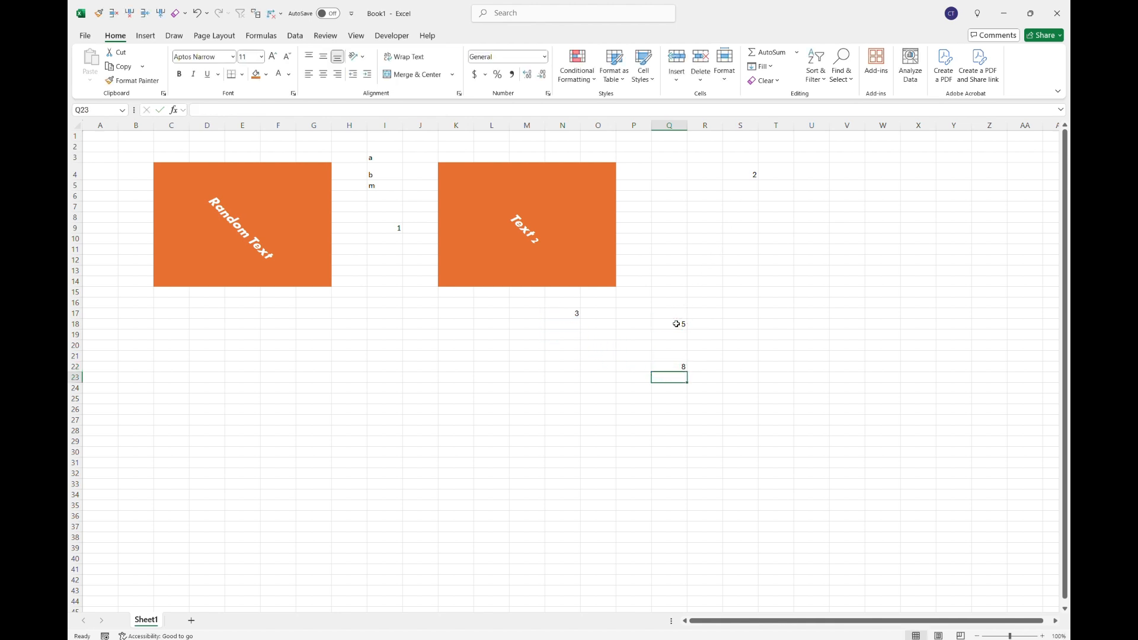
pyautogui.press('Up')
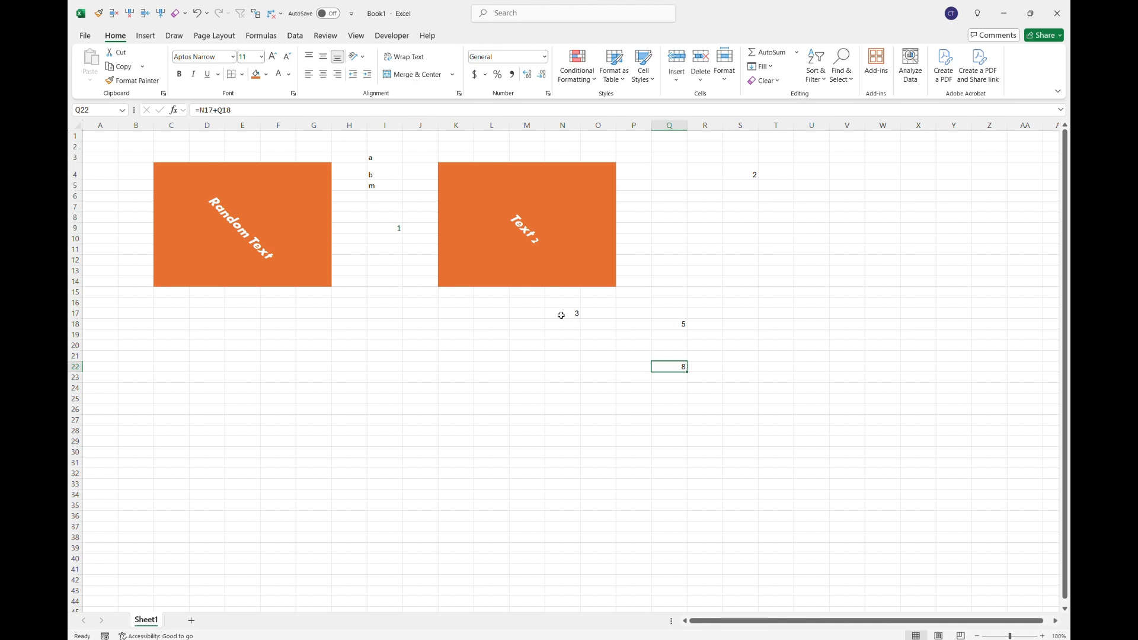
# Trace the dependents of cell N17 and follow the tracer arrow to the dependent cell Q22
pyautogui.click(560, 314)
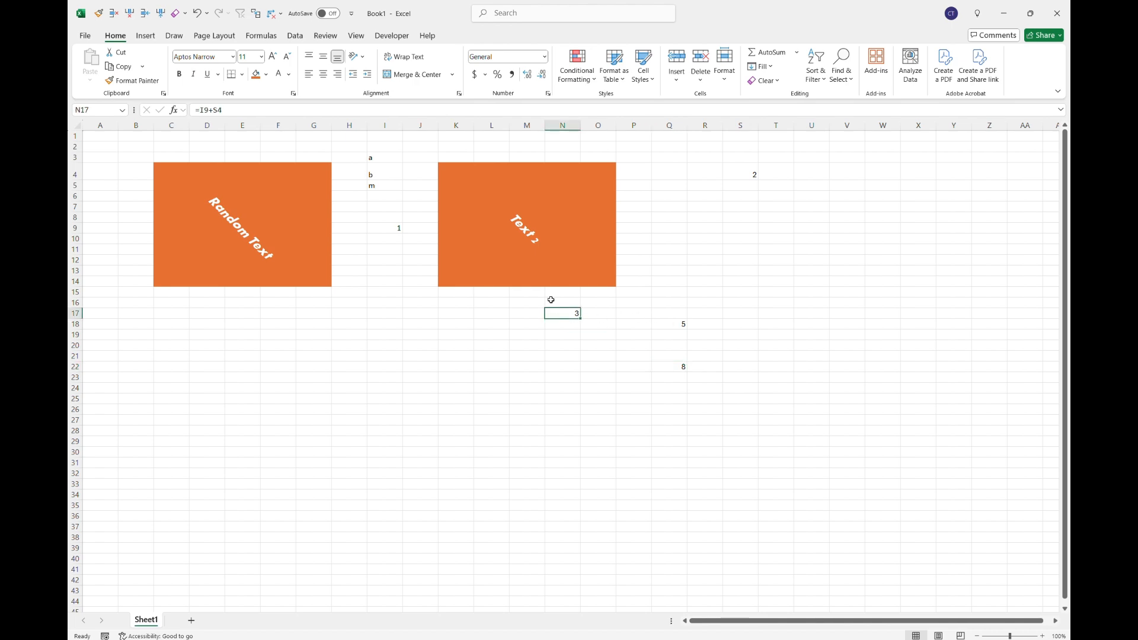
pyautogui.click(256, 14)
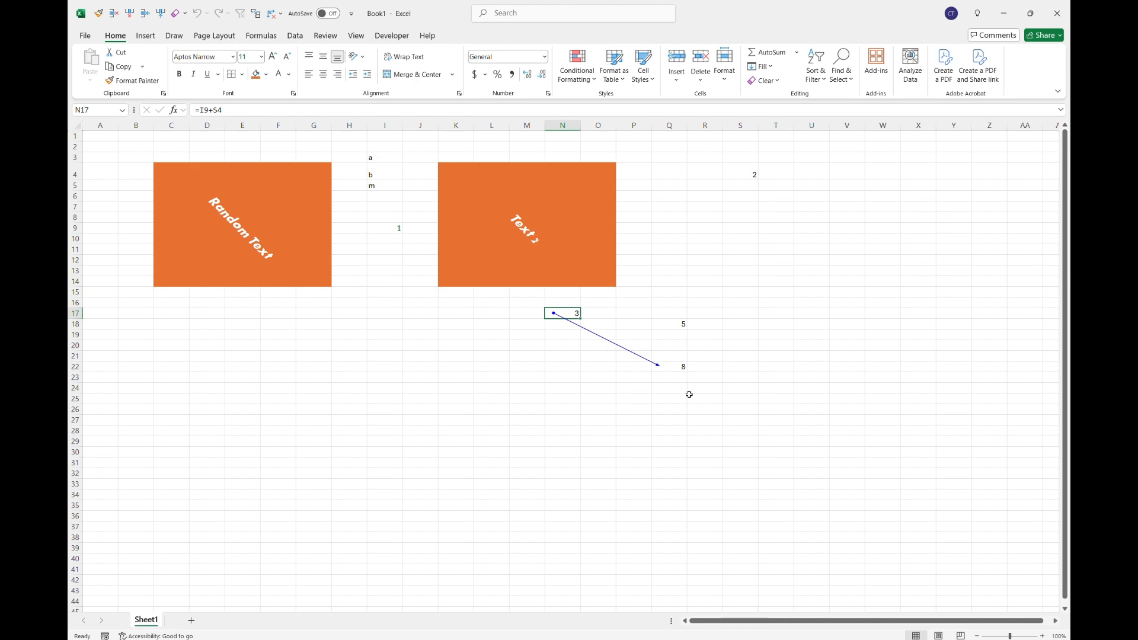
pyautogui.doubleClick(657, 366)
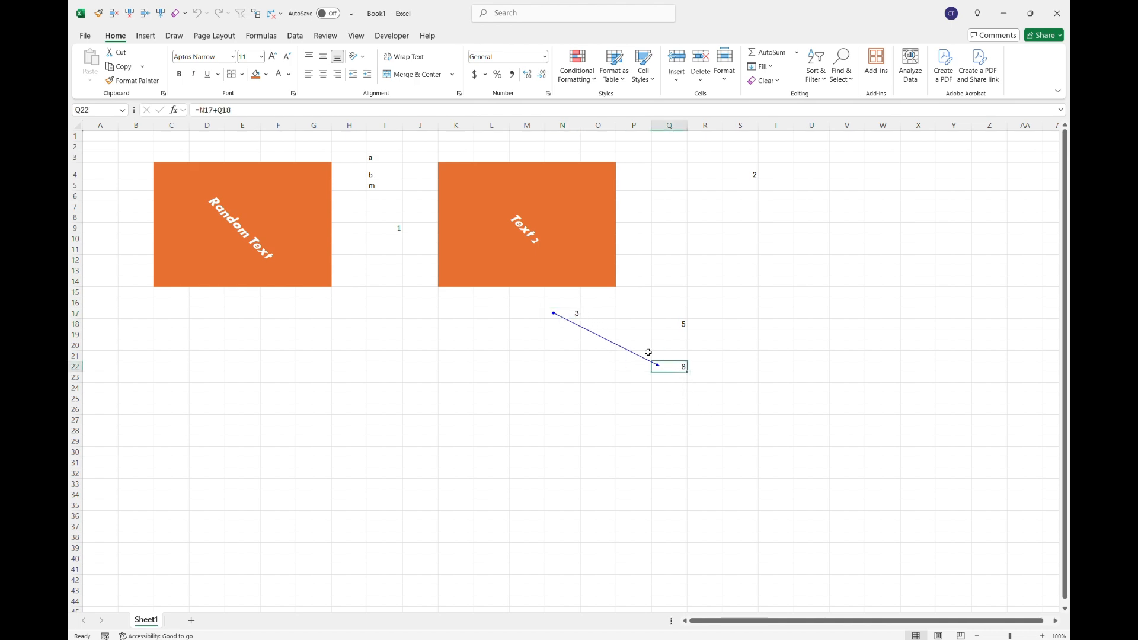
# Inspect cells N17 and Q22, and trace the precedents of the formula in Q22
pyautogui.click(571, 310)
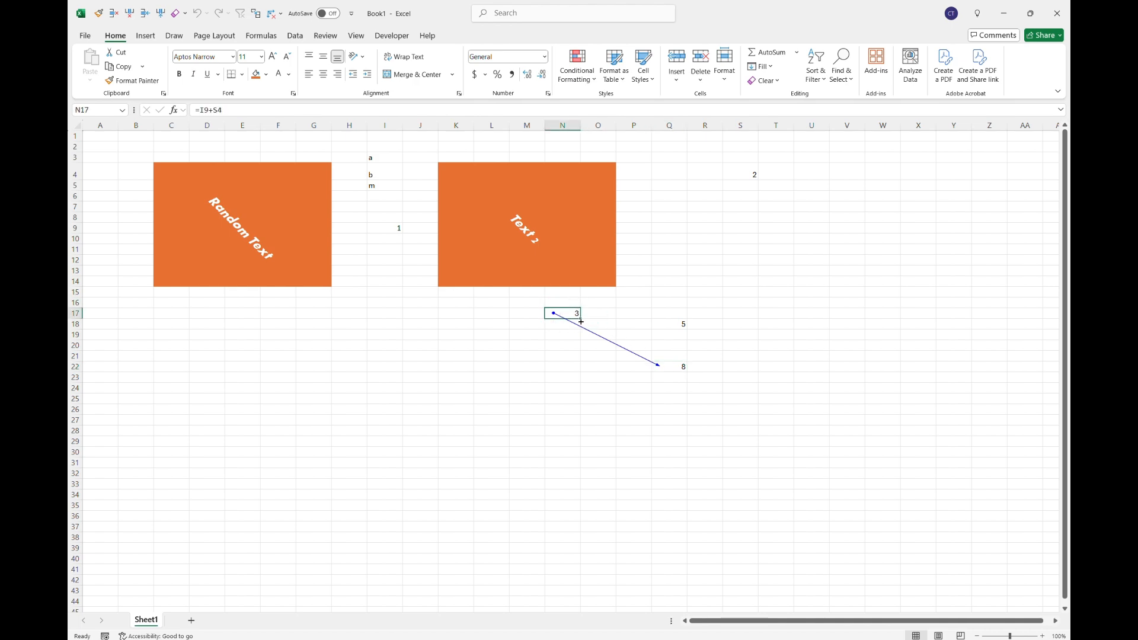
pyautogui.click(672, 365)
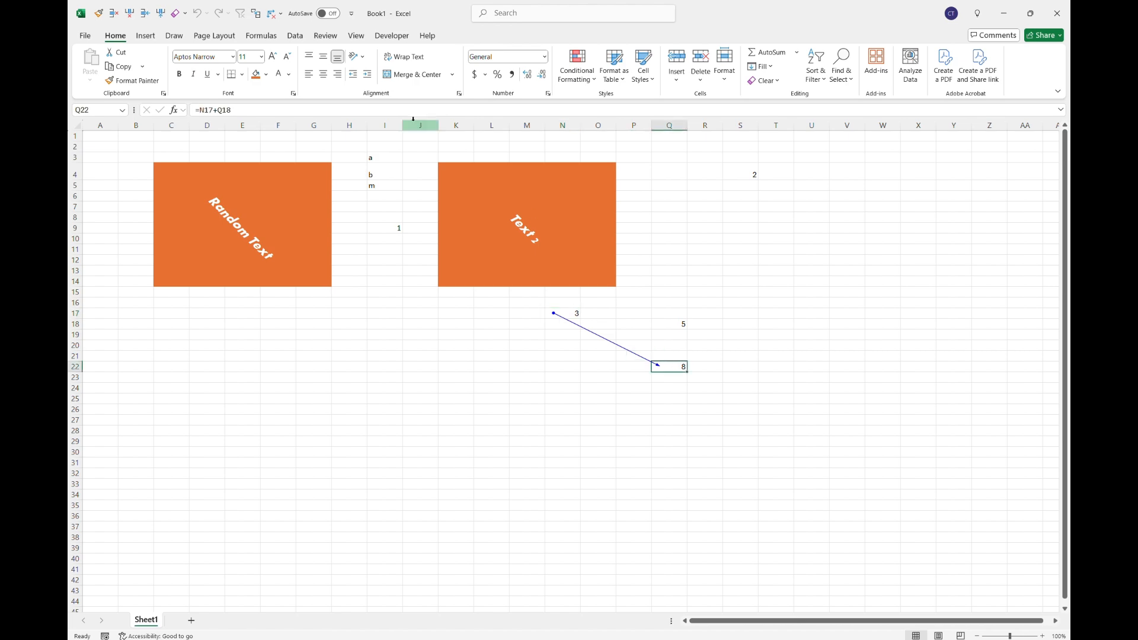
pyautogui.click(263, 37)
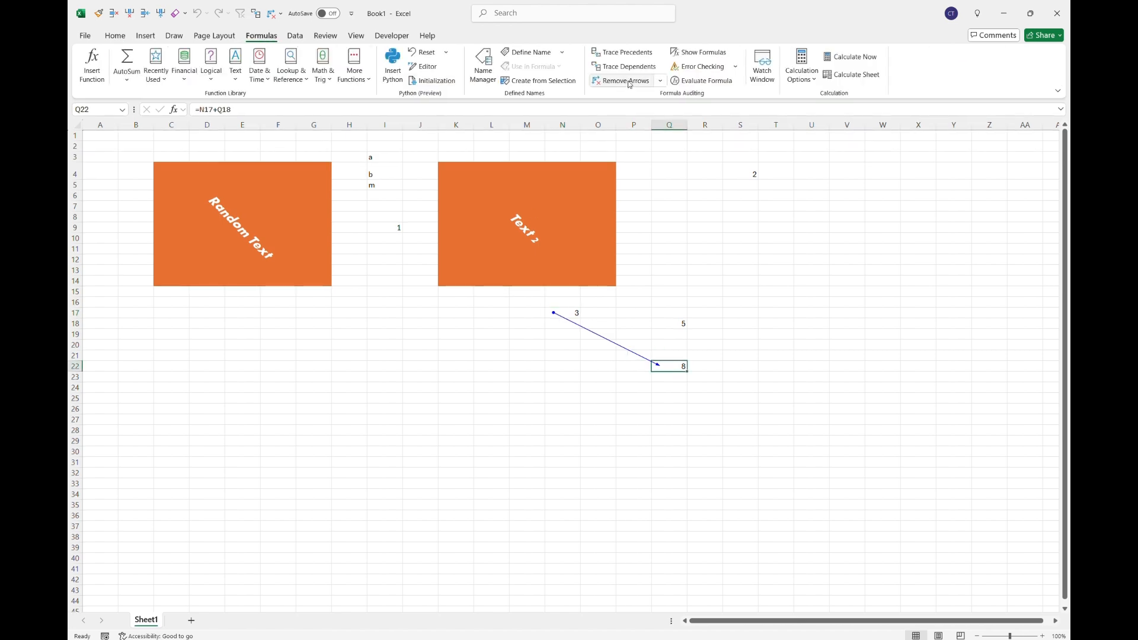
pyautogui.click(636, 60)
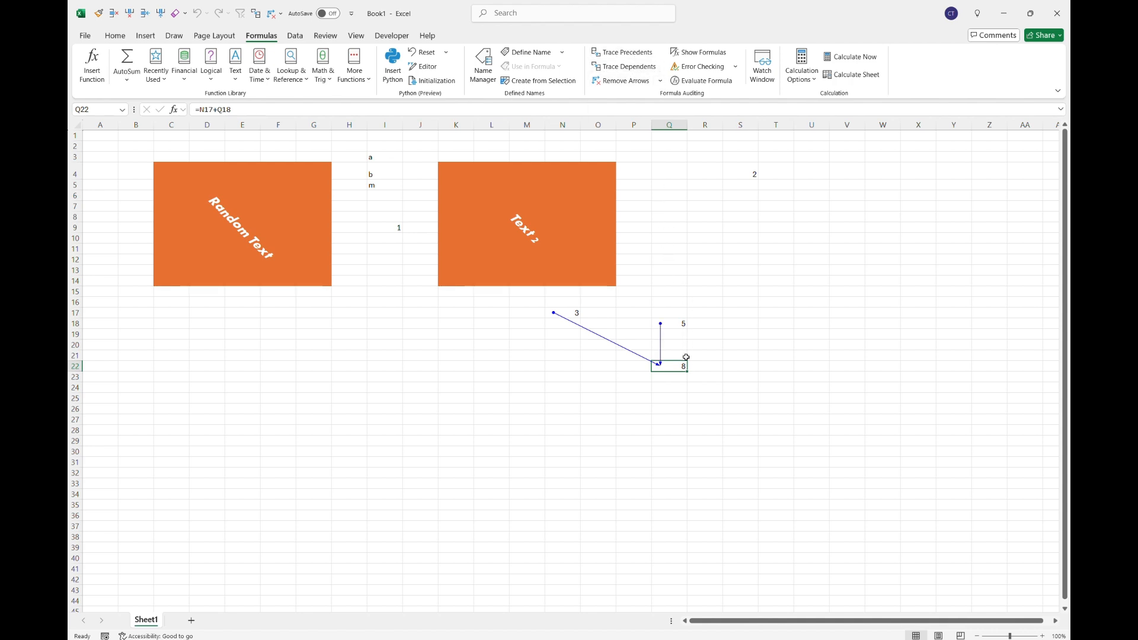
# Check the precedent cell Q18 and review the cell references inside the formula in Q22
pyautogui.click(674, 323)
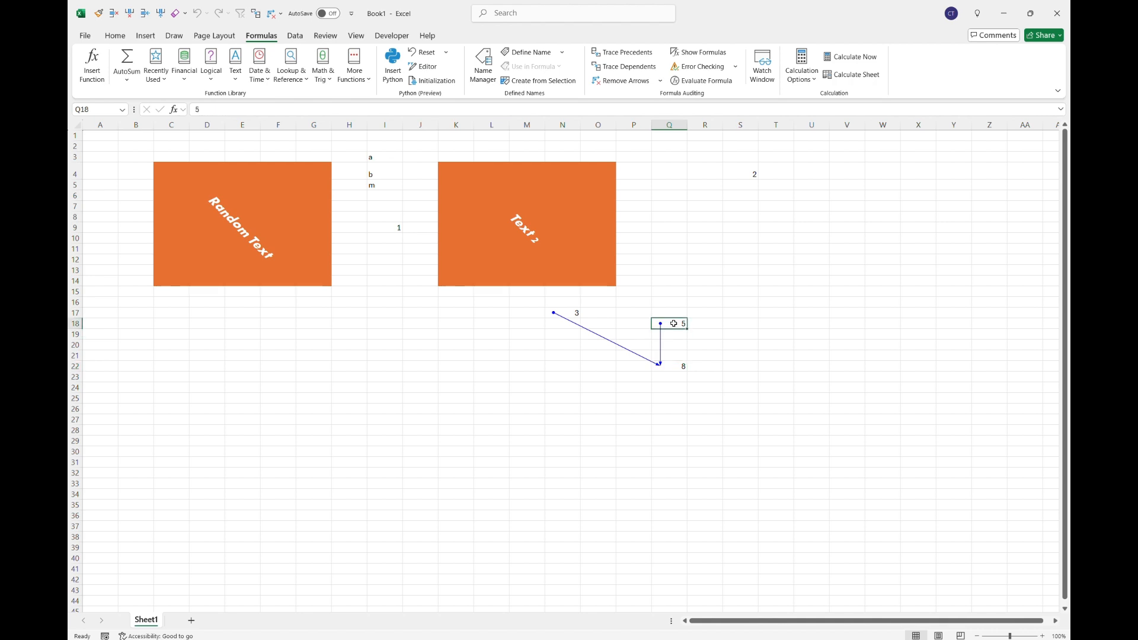
pyautogui.press('Down')
pyautogui.press('Down')
pyautogui.press('Down')
pyautogui.press('Down')
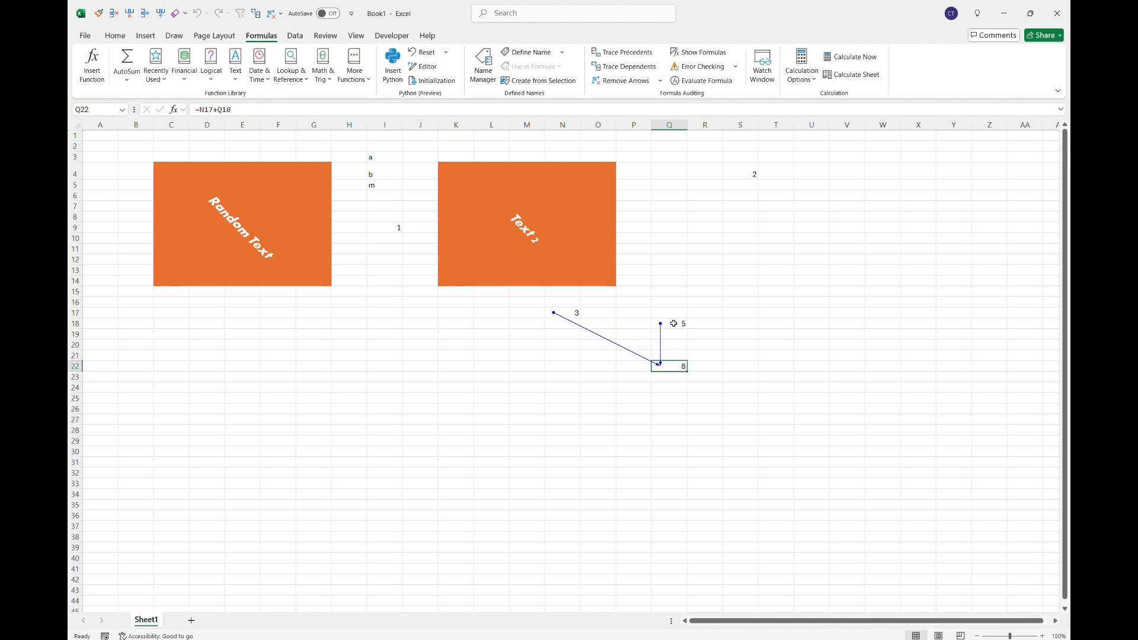
pyautogui.press('F2')
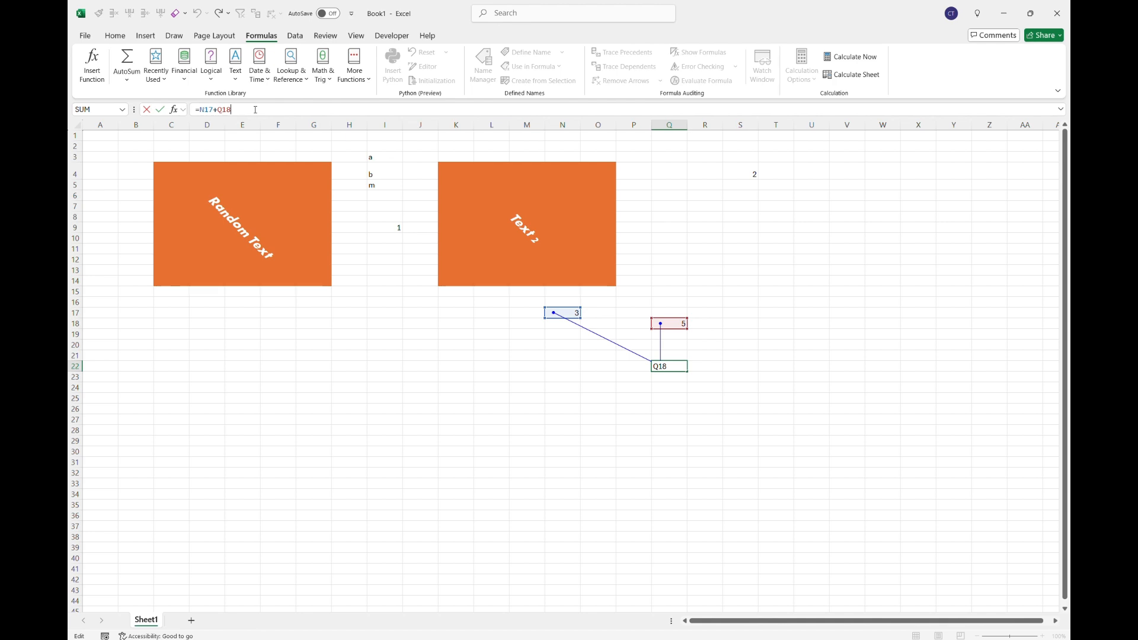
pyautogui.hotkey('ctrl', 'Return')
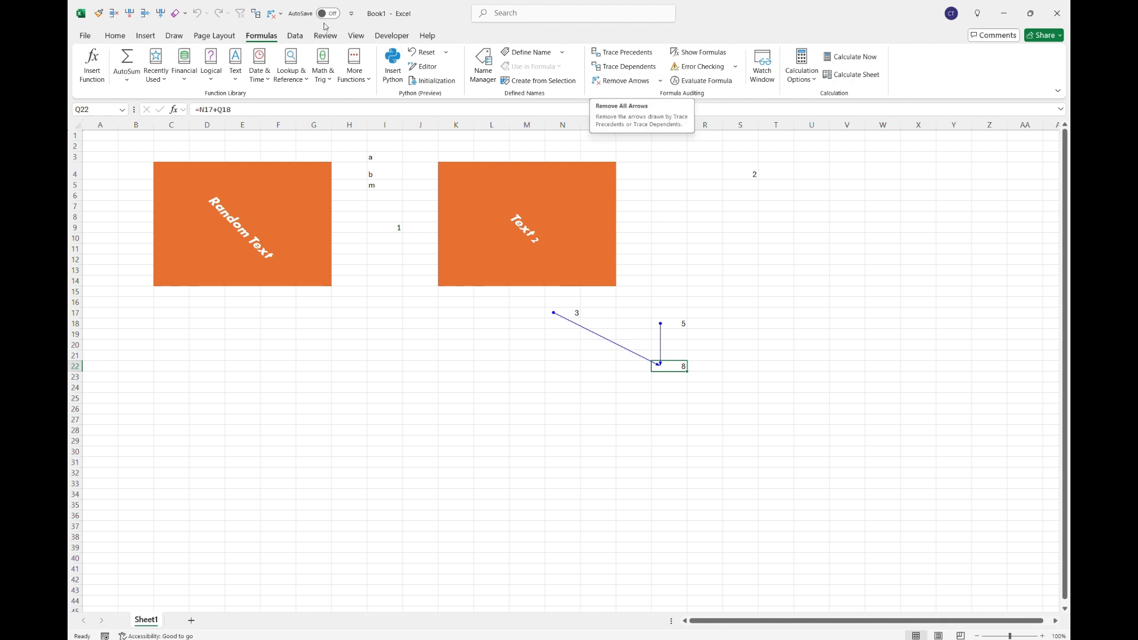
# Remove all tracer arrows from the sheet using the Remove Arrows command
pyautogui.click(282, 15)
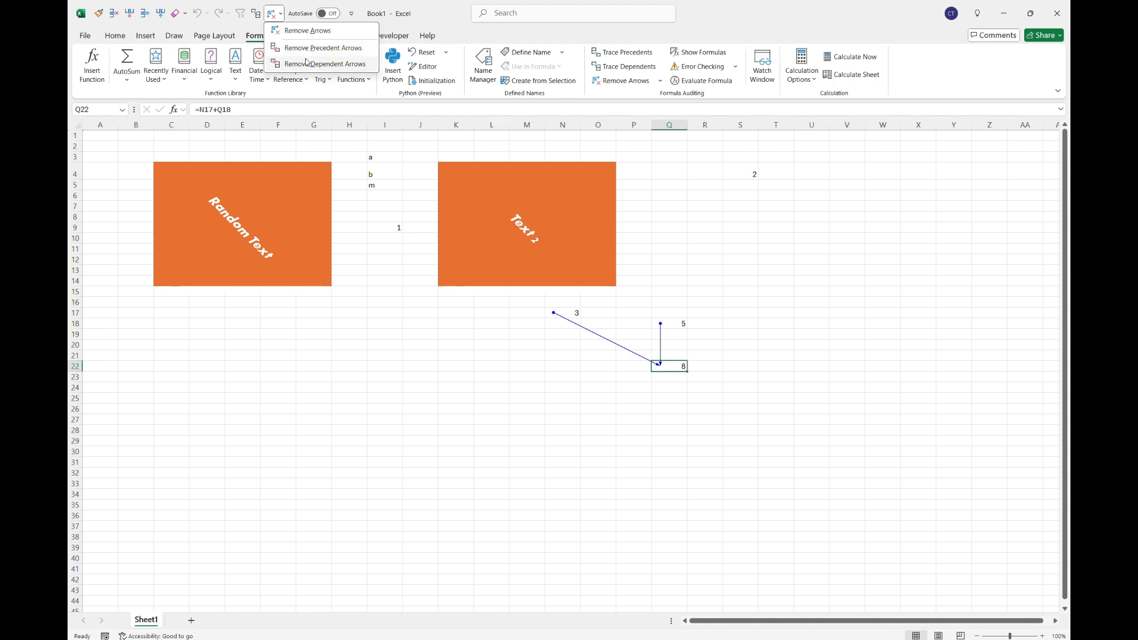
pyautogui.click(296, 32)
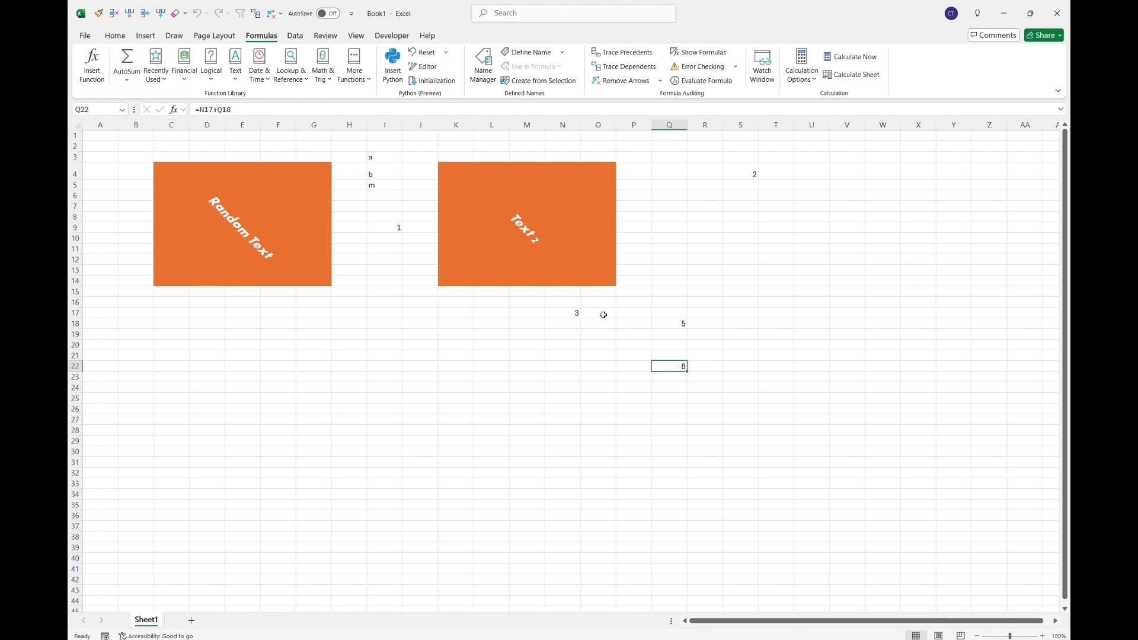
# Open the Quick Access Toolbar customization, list All Commands, and add Fill Color to the toolbar
pyautogui.click(352, 15)
pyautogui.click(392, 261)
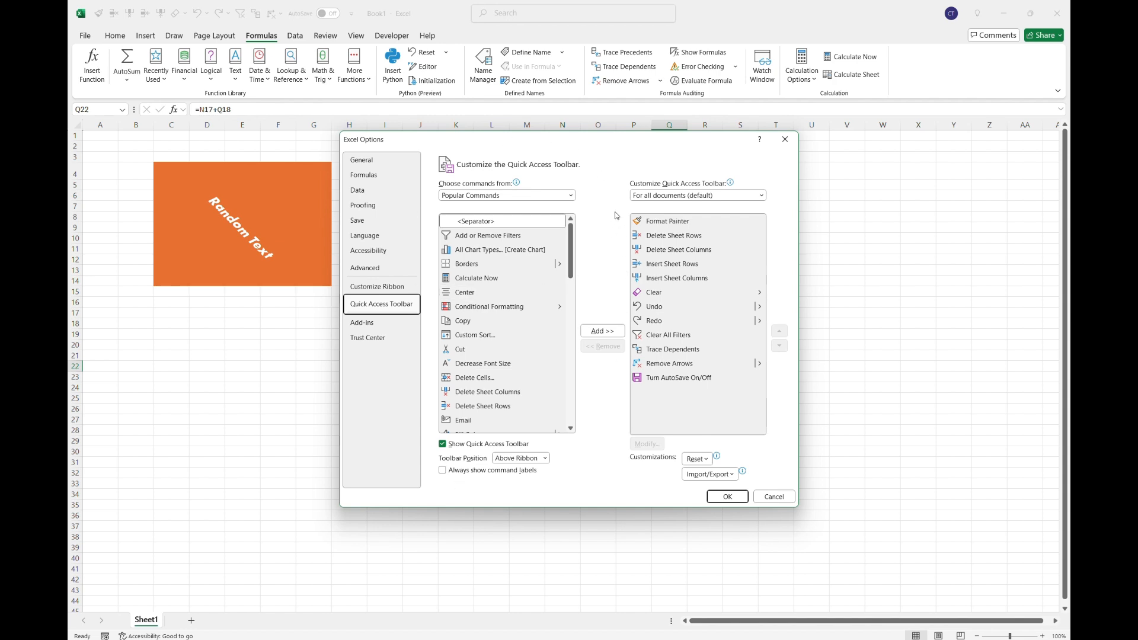
pyautogui.click(571, 197)
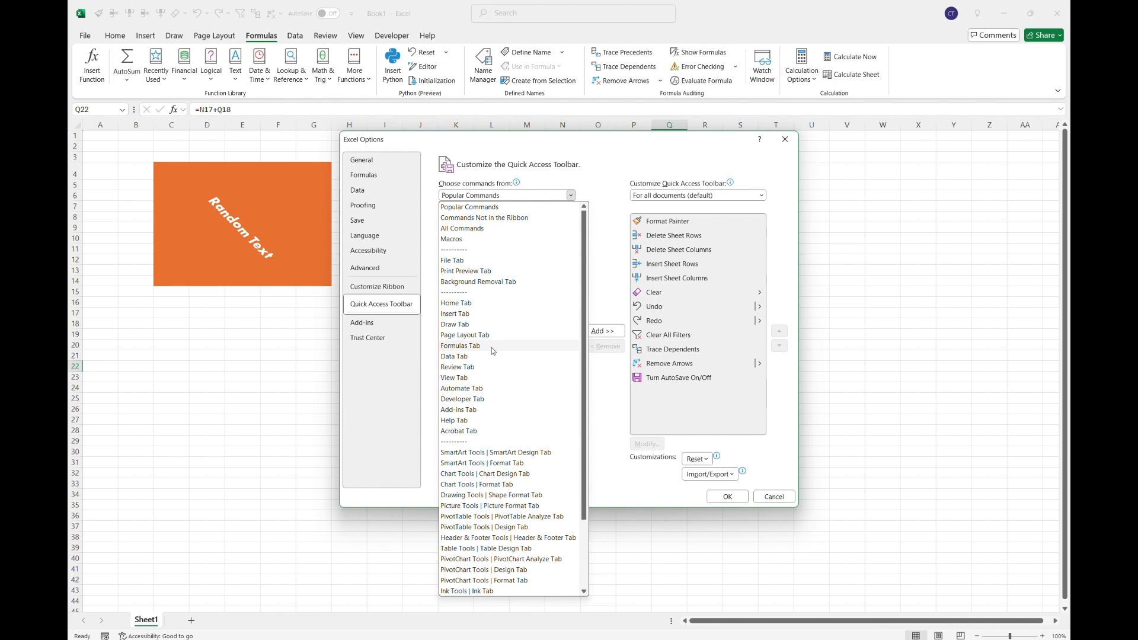
pyautogui.click(476, 229)
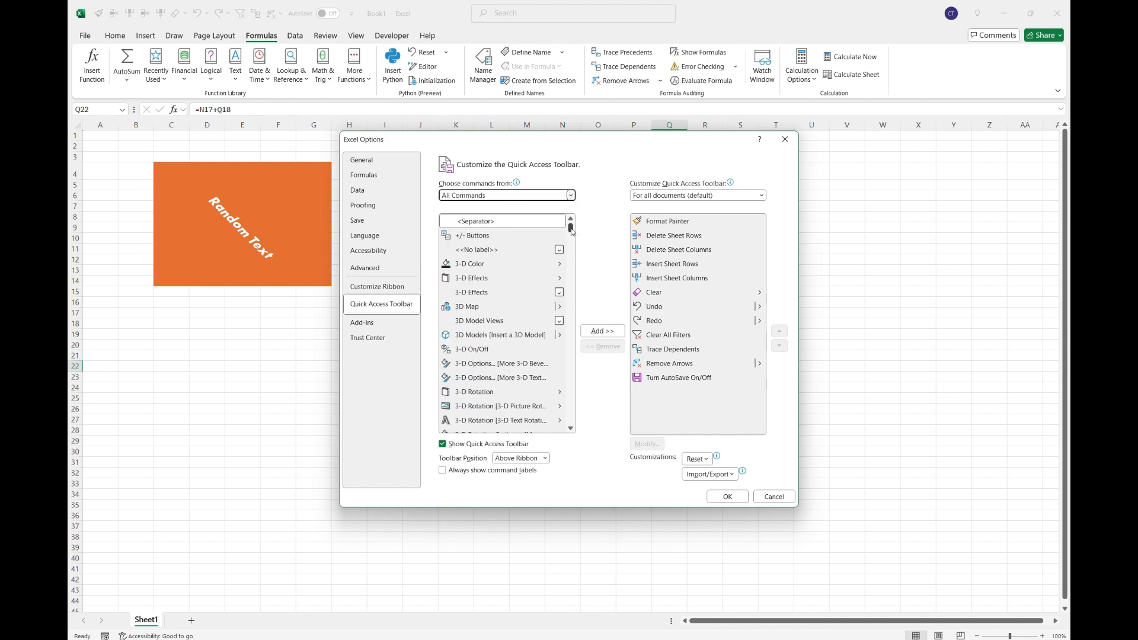
pyautogui.moveTo(571, 231); pyautogui.dragTo(571, 398)
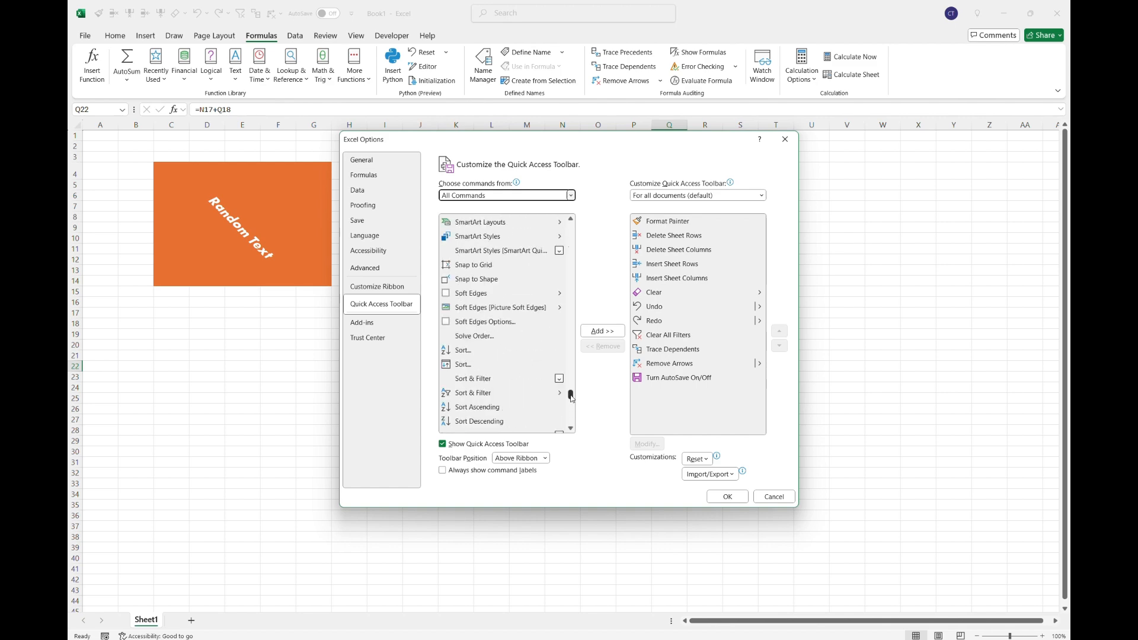
pyautogui.scroll(2, 572, 398)
pyautogui.scroll(-1, 571, 397)
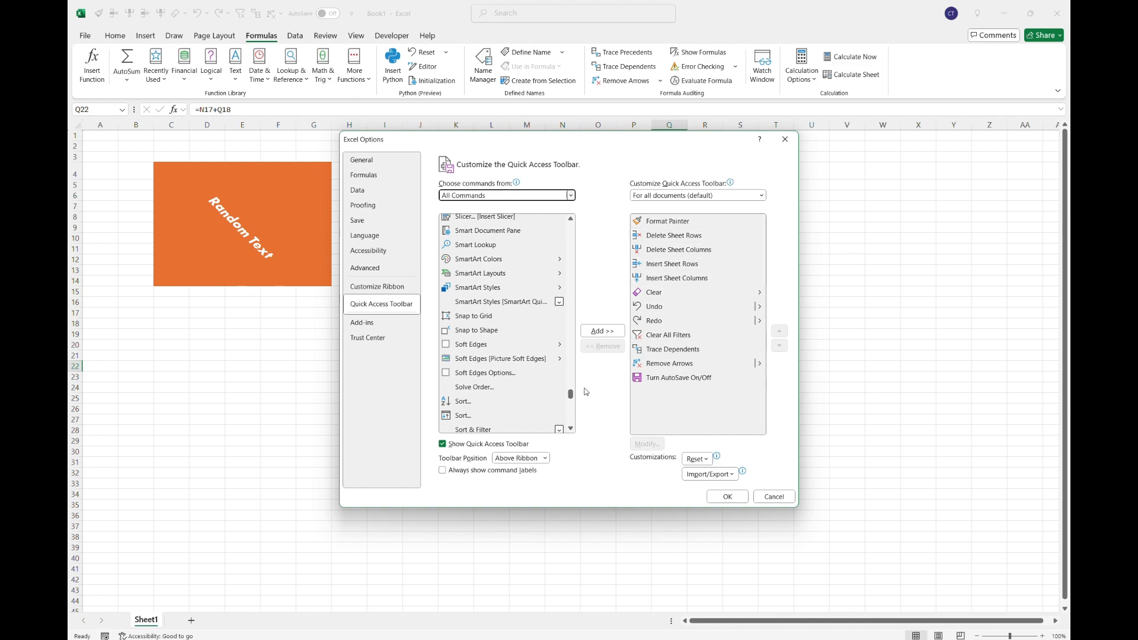
pyautogui.moveTo(570, 394); pyautogui.dragTo(567, 281)
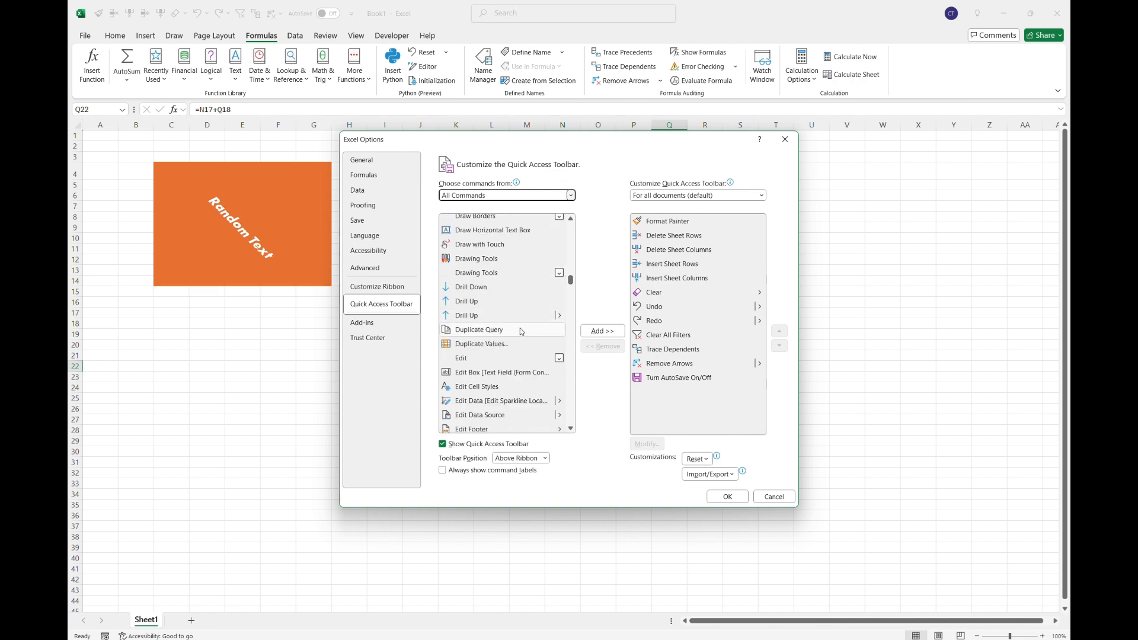
pyautogui.scroll(-10, 521, 329)
pyautogui.scroll(-4, 520, 329)
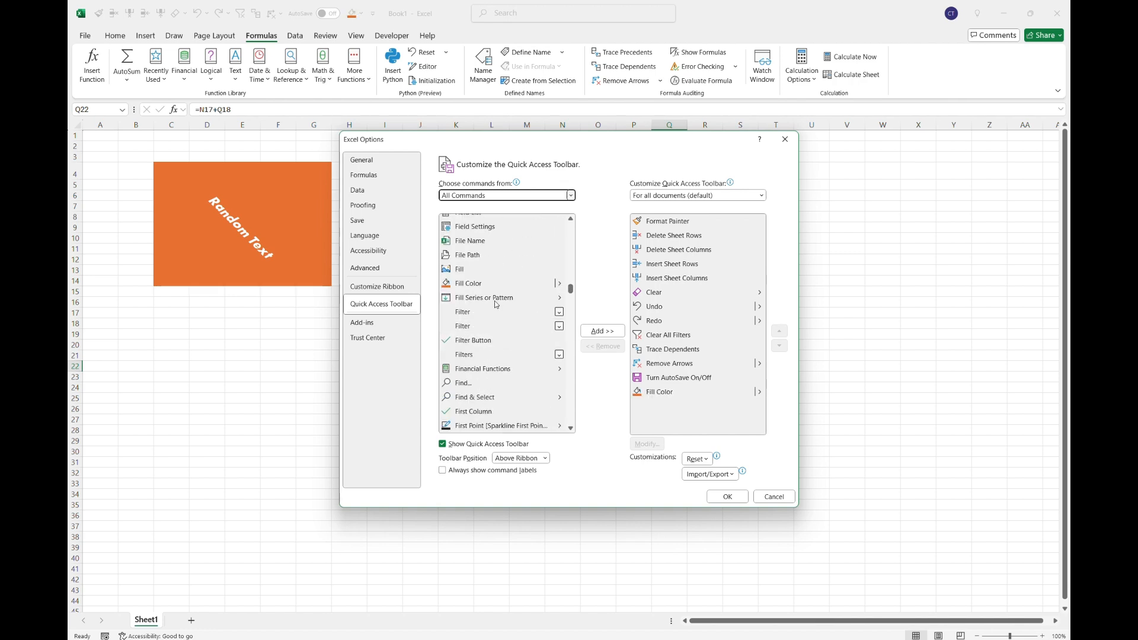
# Browse the commands following Fill Color in the All Commands list and select Format Painter
pyautogui.scroll(-4, 496, 300)
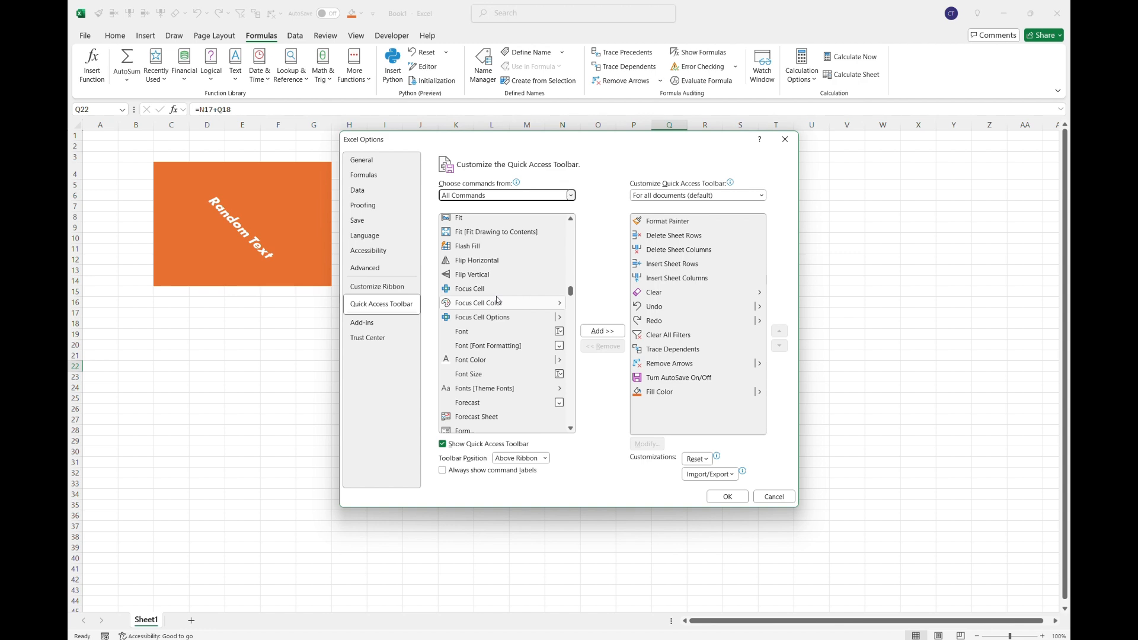
pyautogui.scroll(-3, 496, 299)
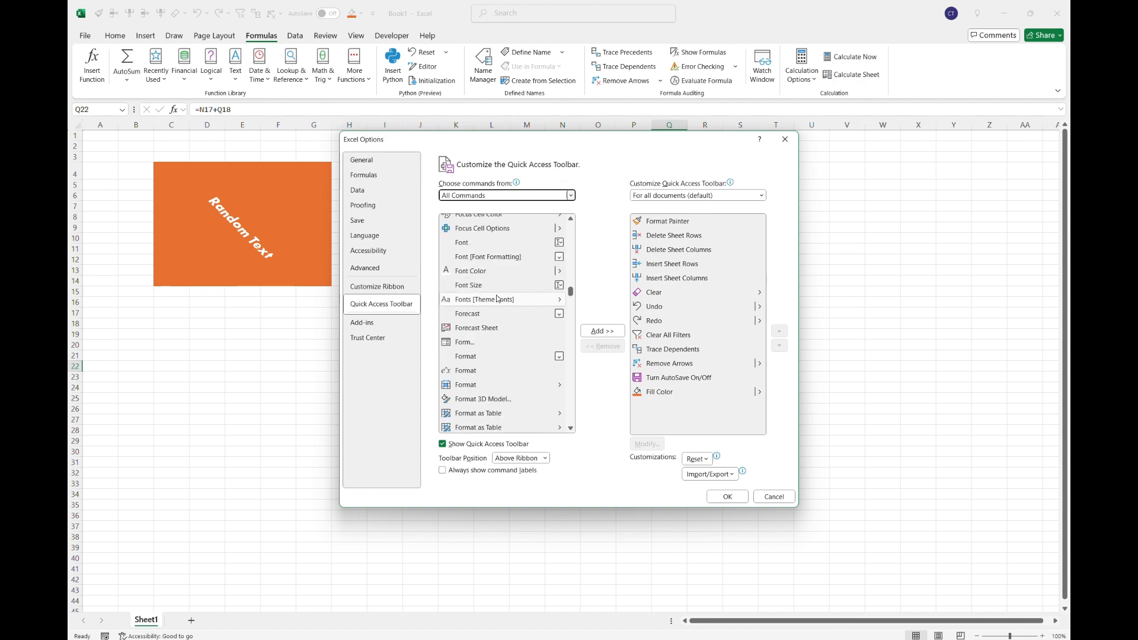
pyautogui.scroll(3, 504, 279)
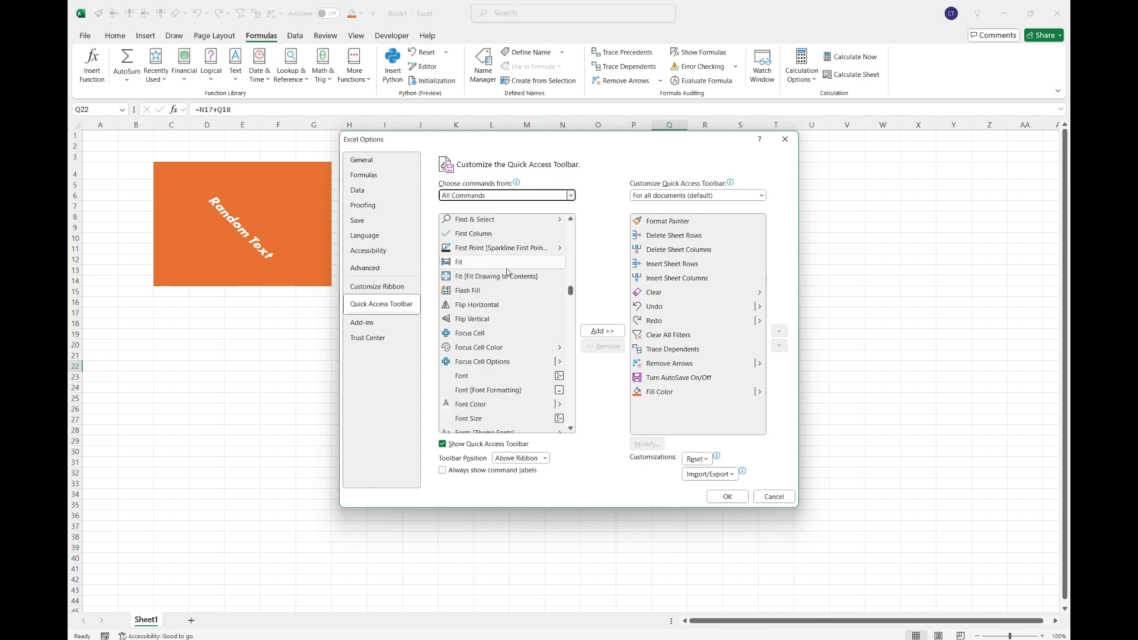
pyautogui.scroll(-6, 506, 272)
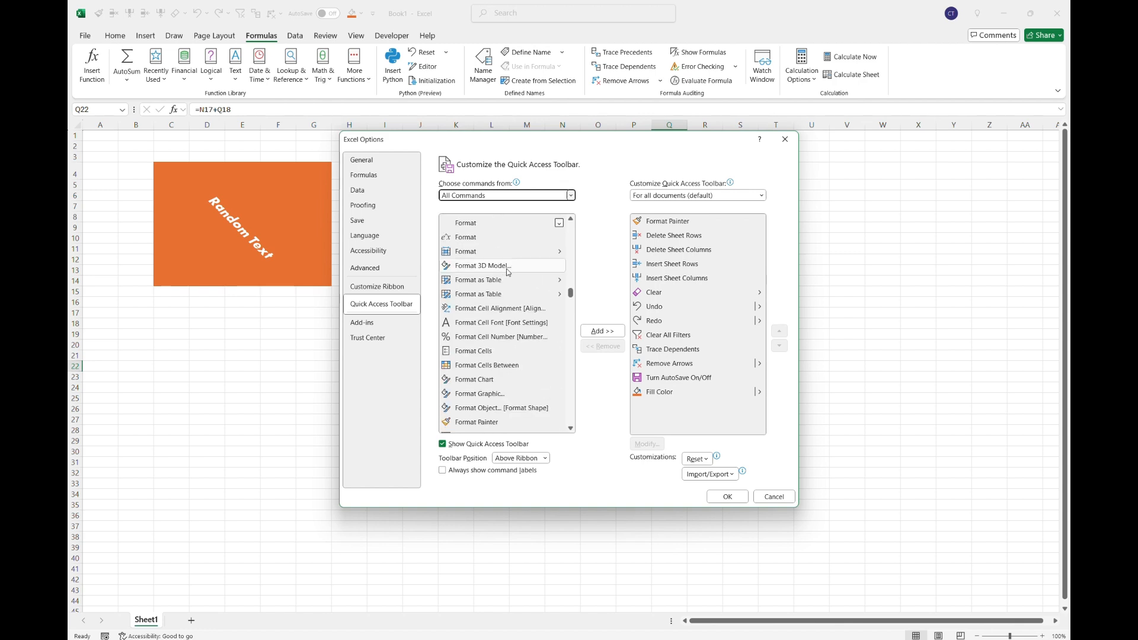
pyautogui.scroll(-1, 498, 365)
pyautogui.click(496, 380)
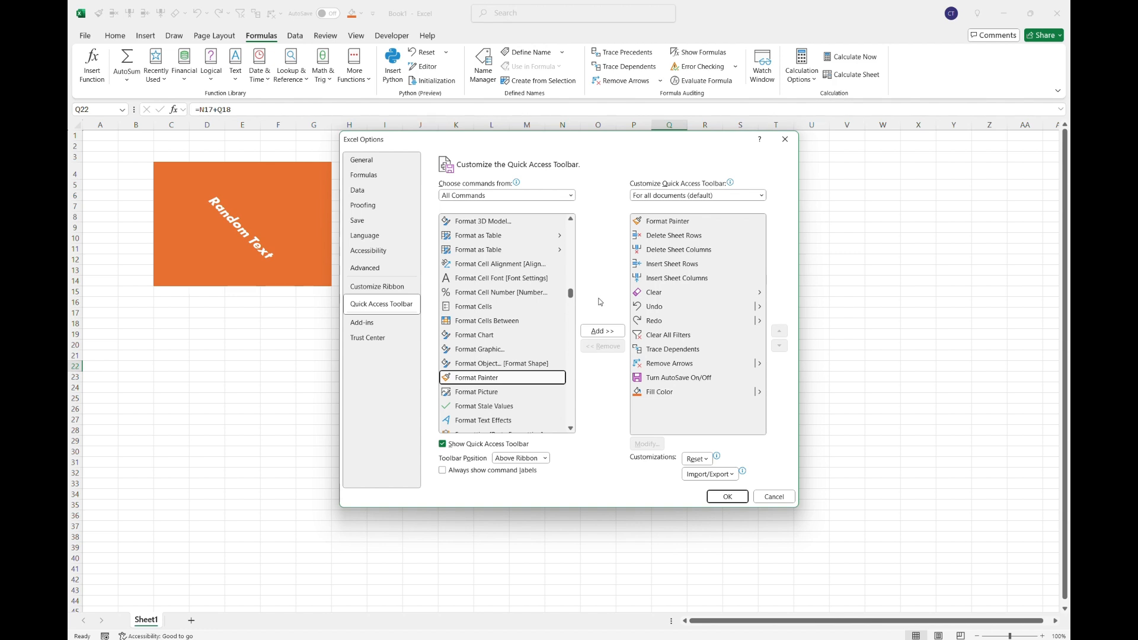
# Check which documents the toolbar customization can apply to, and close the Excel Options dialog
pyautogui.click(762, 197)
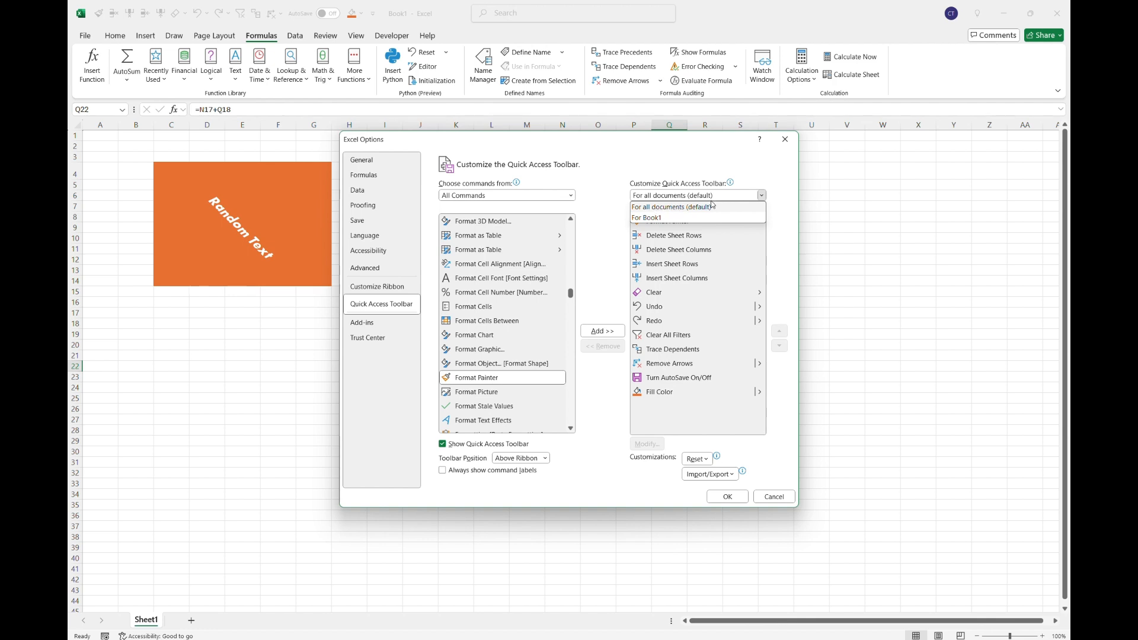
pyautogui.click(635, 168)
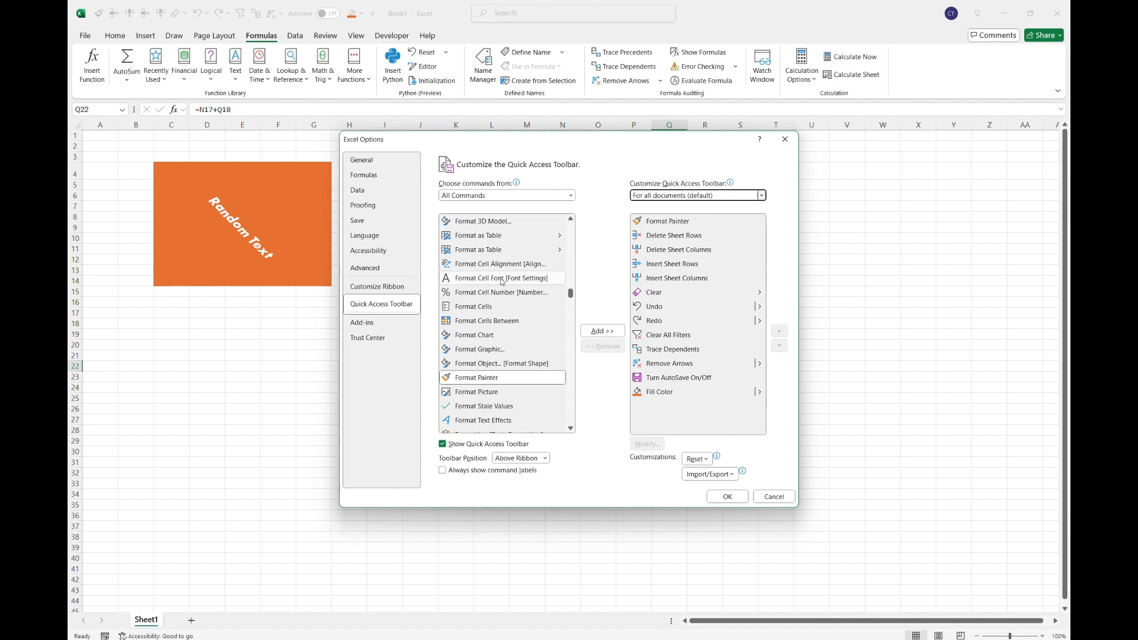
pyautogui.click(787, 498)
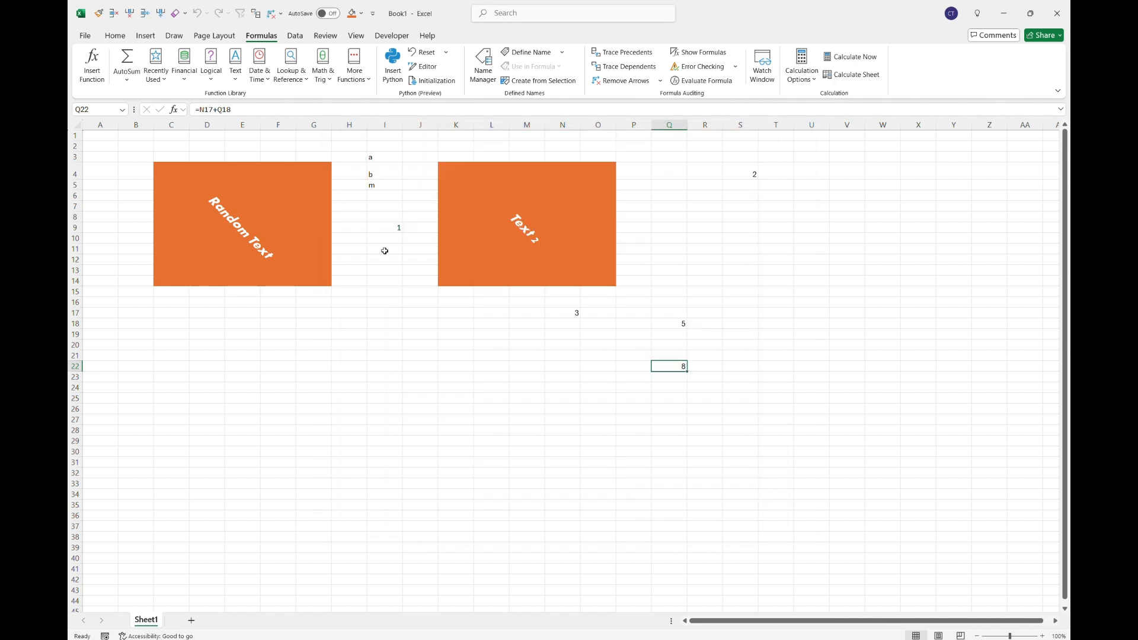
pyautogui.click(384, 252)
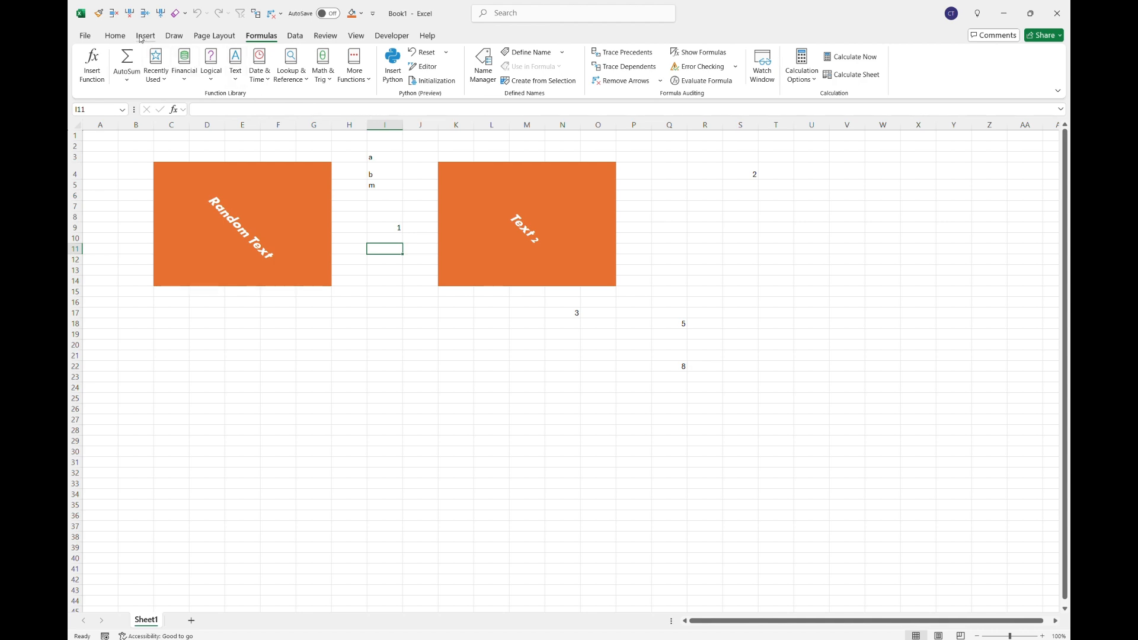
pyautogui.click(552, 355)
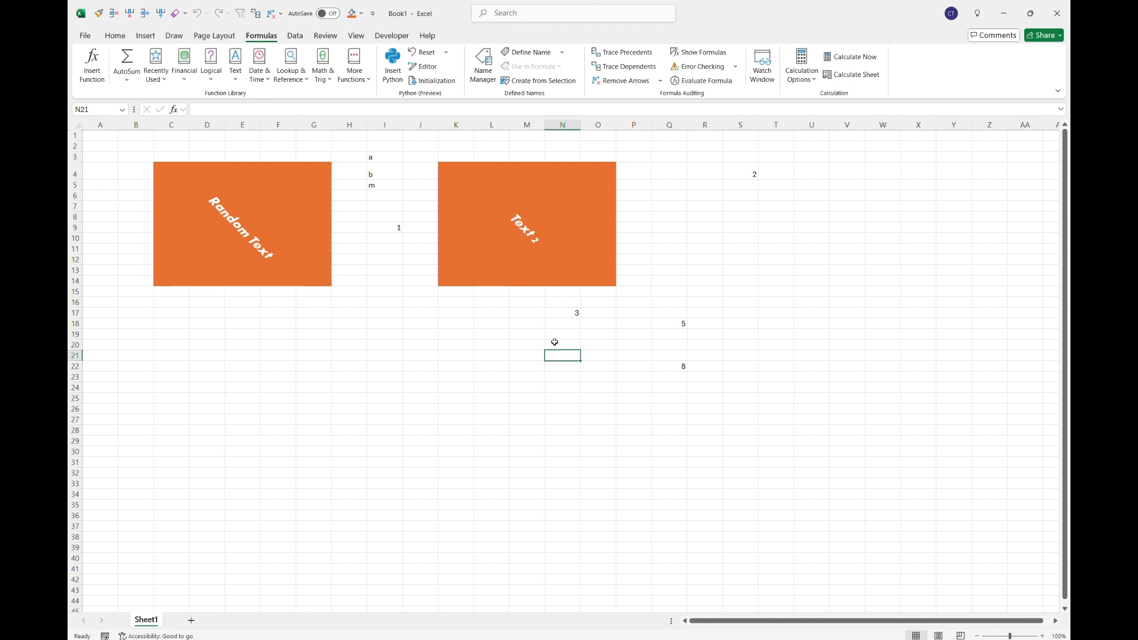
pyautogui.click(117, 38)
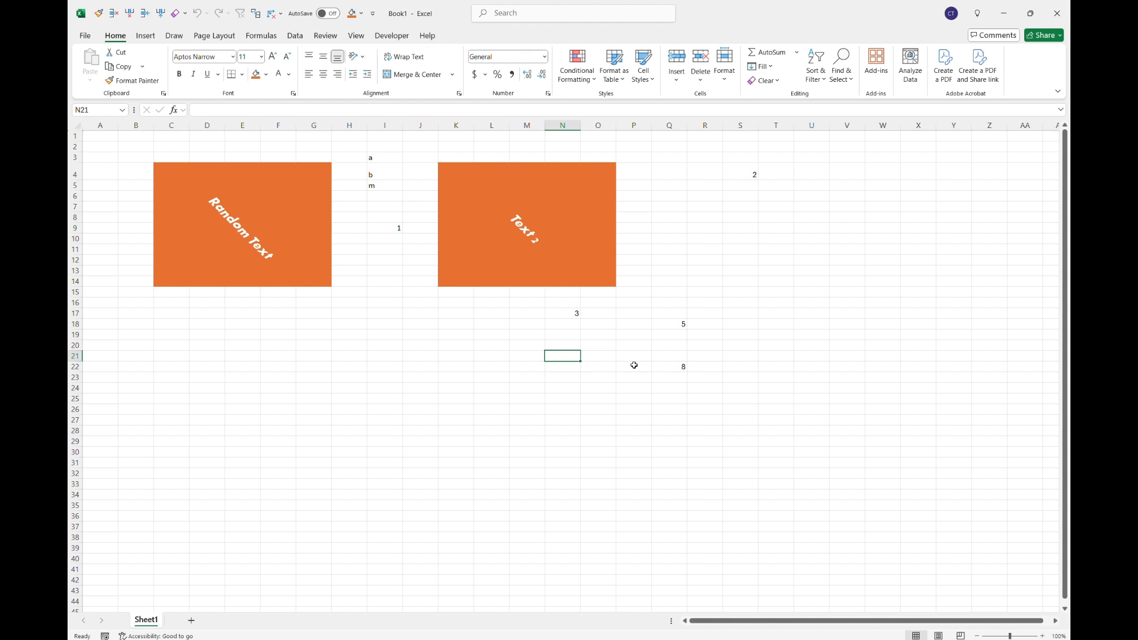
# Show the ribbon's access-key hints, including those of the Insert commands, and return to the top-level hints
pyautogui.press('alt')
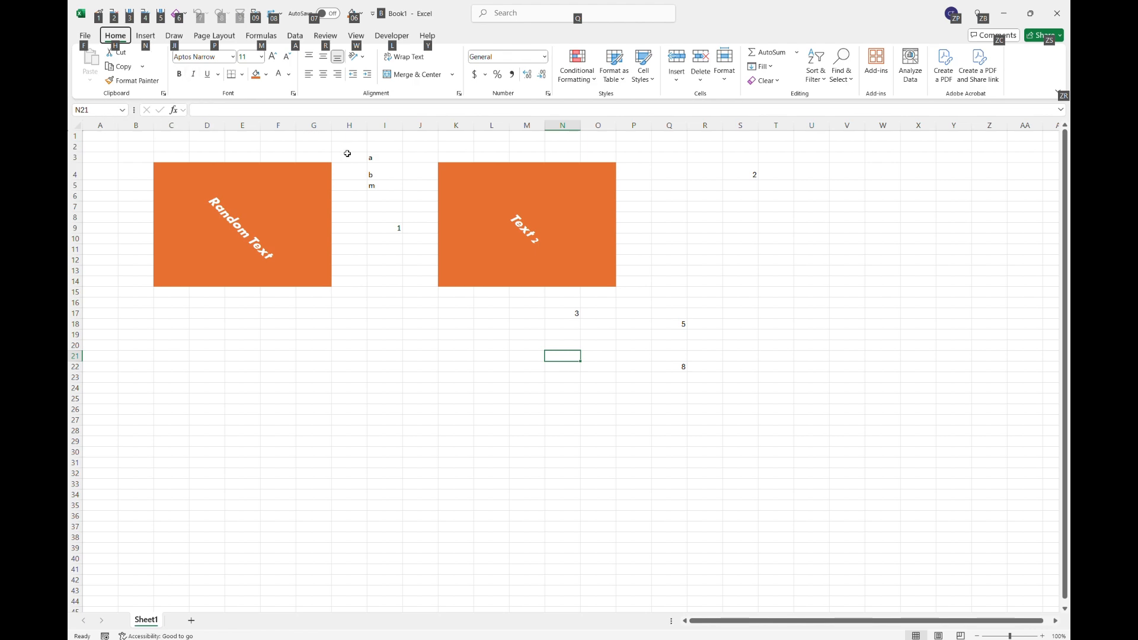
pyautogui.press('n')
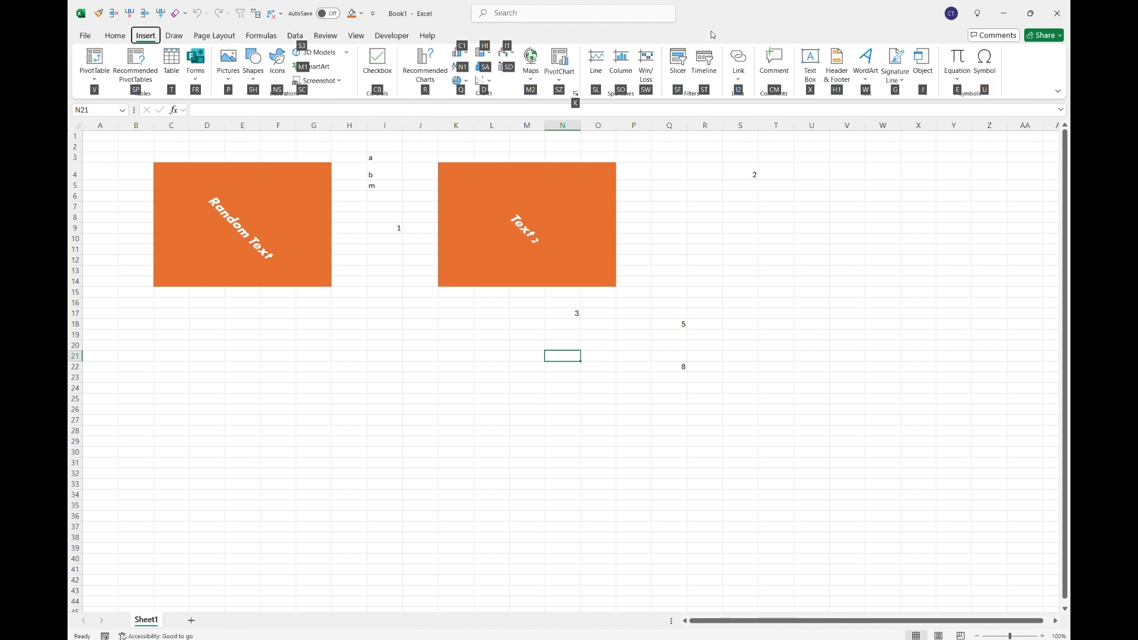
pyautogui.press('c')
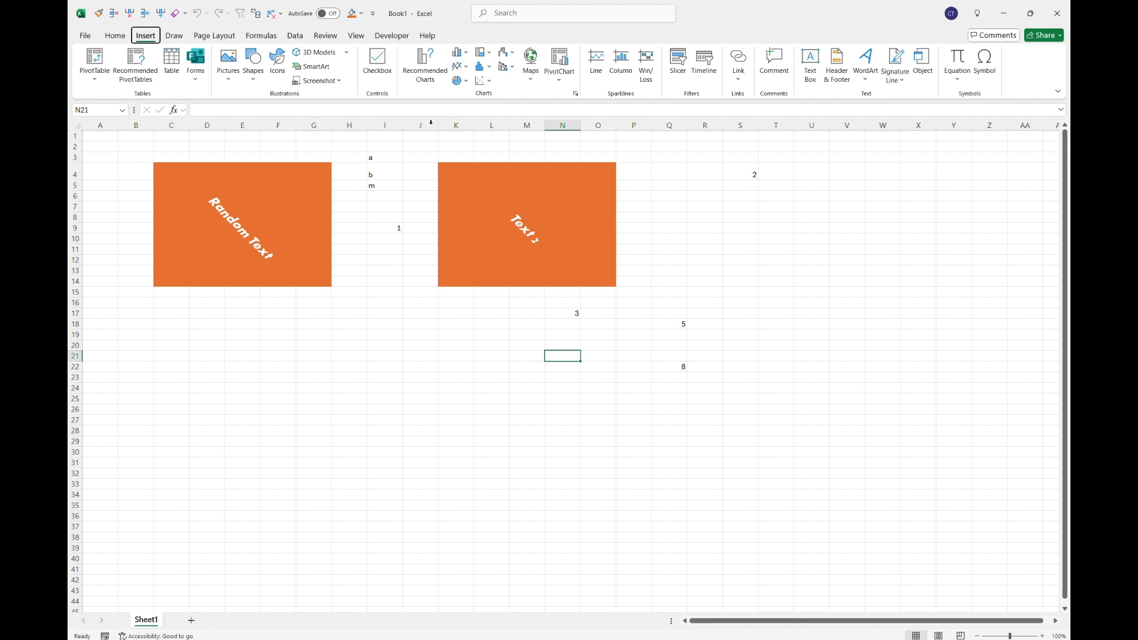
pyautogui.press('Escape')
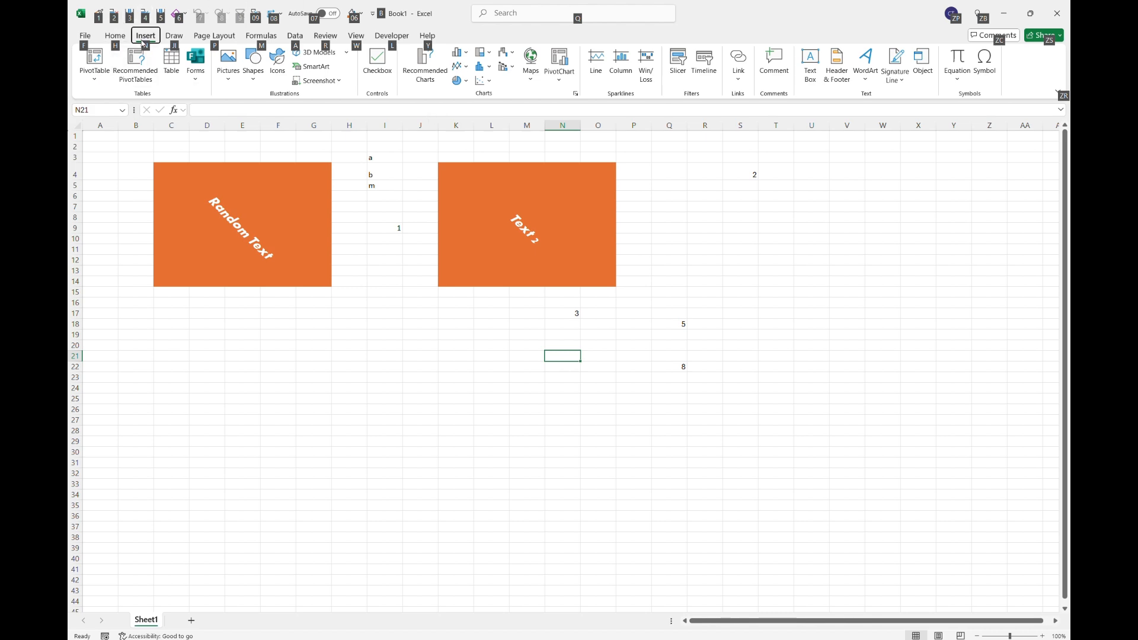
# Show the access-key hints for the Home commands, view the Clear options, and close them without choosing one
pyautogui.press('h')
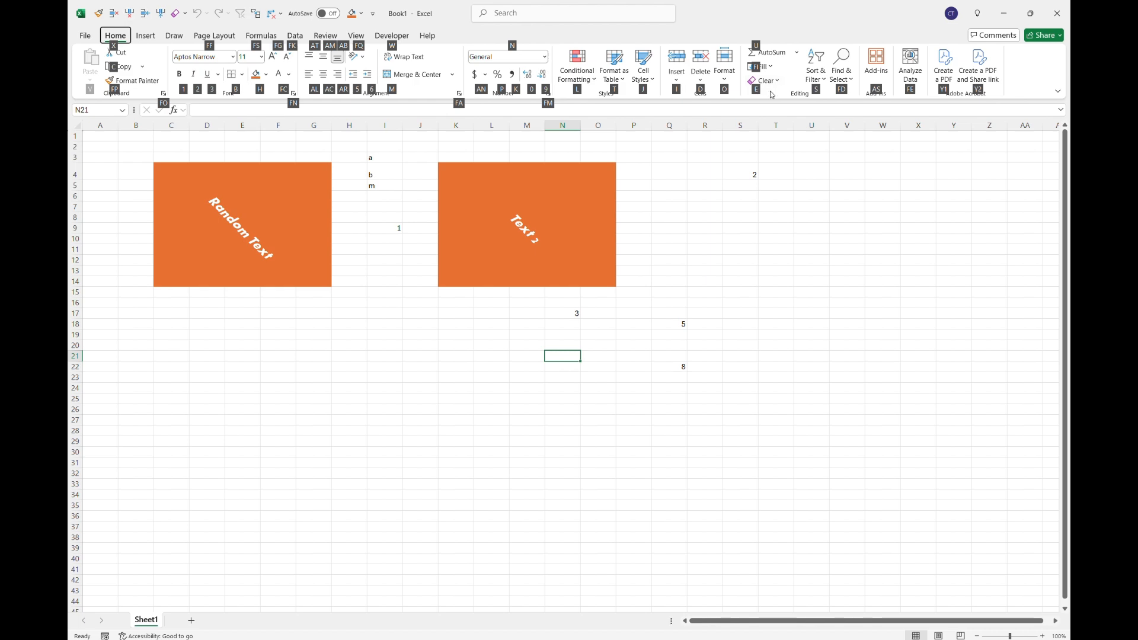
pyautogui.press('e')
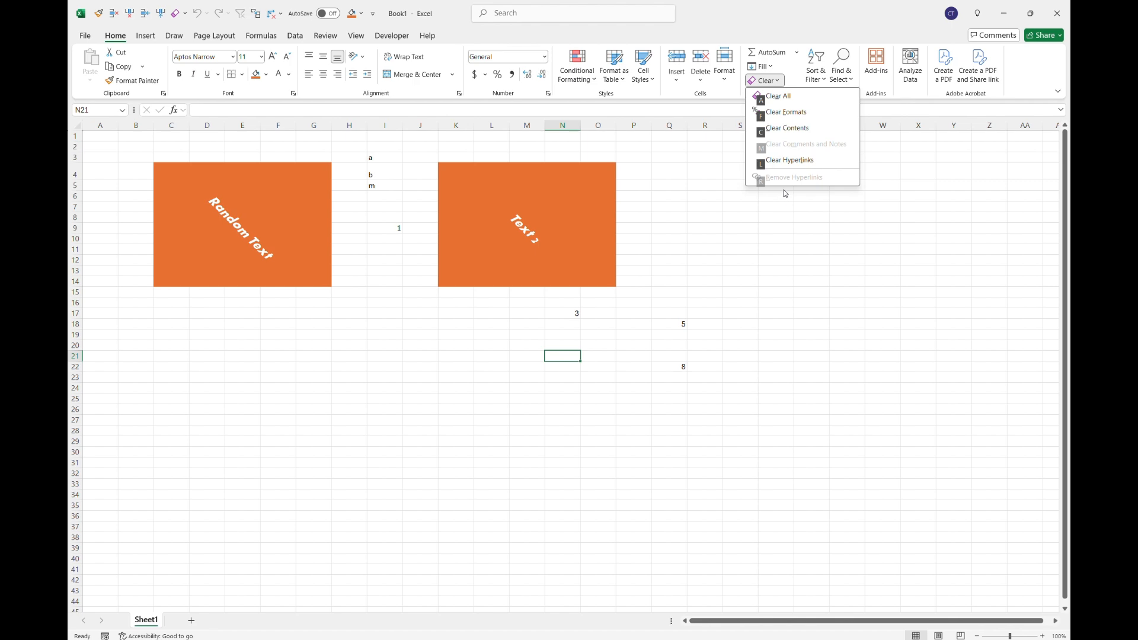
pyautogui.press('Escape')
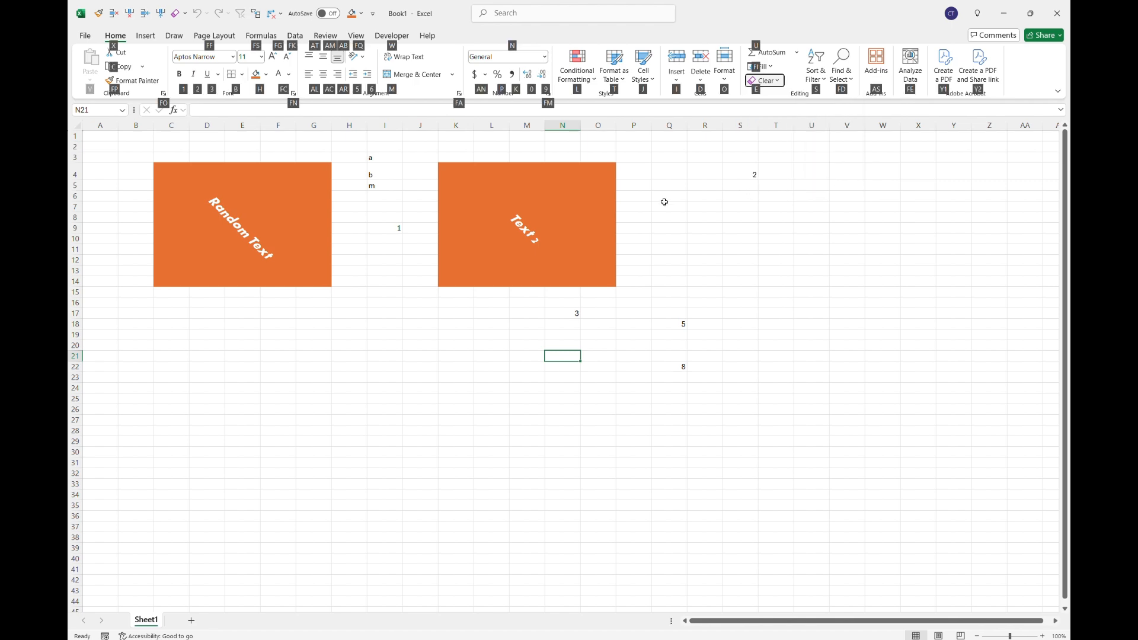
# Close the Home access-key hints, show the top-level ribbon and toolbar hints again, and dismiss them
pyautogui.press('Escape')
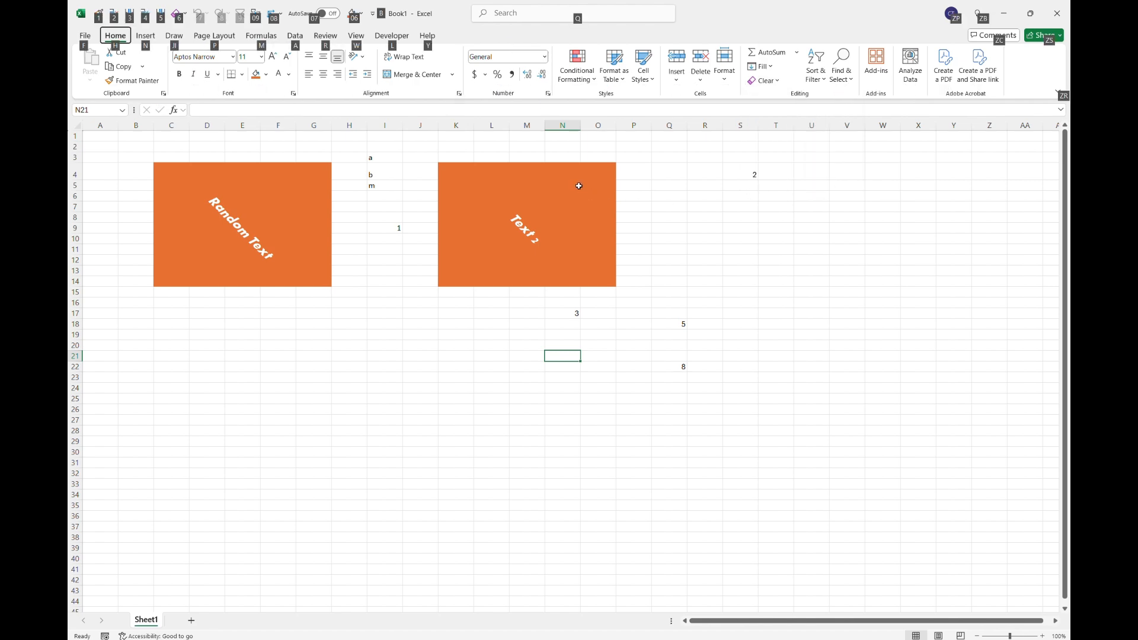
pyautogui.press('Escape')
pyautogui.press('Escape')
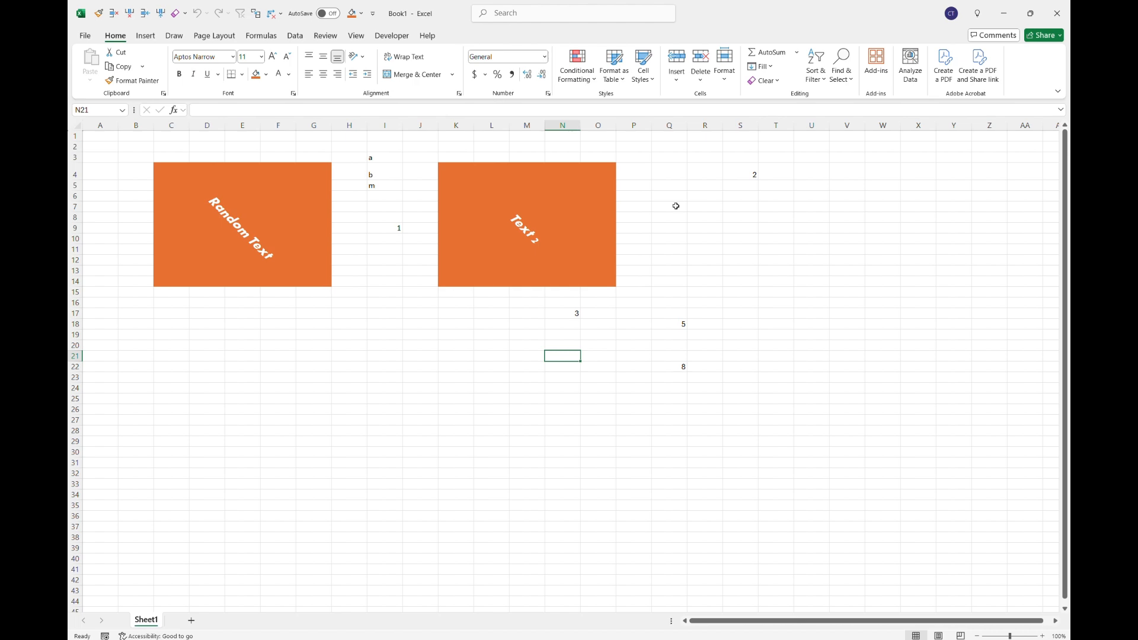
pyautogui.press('alt')
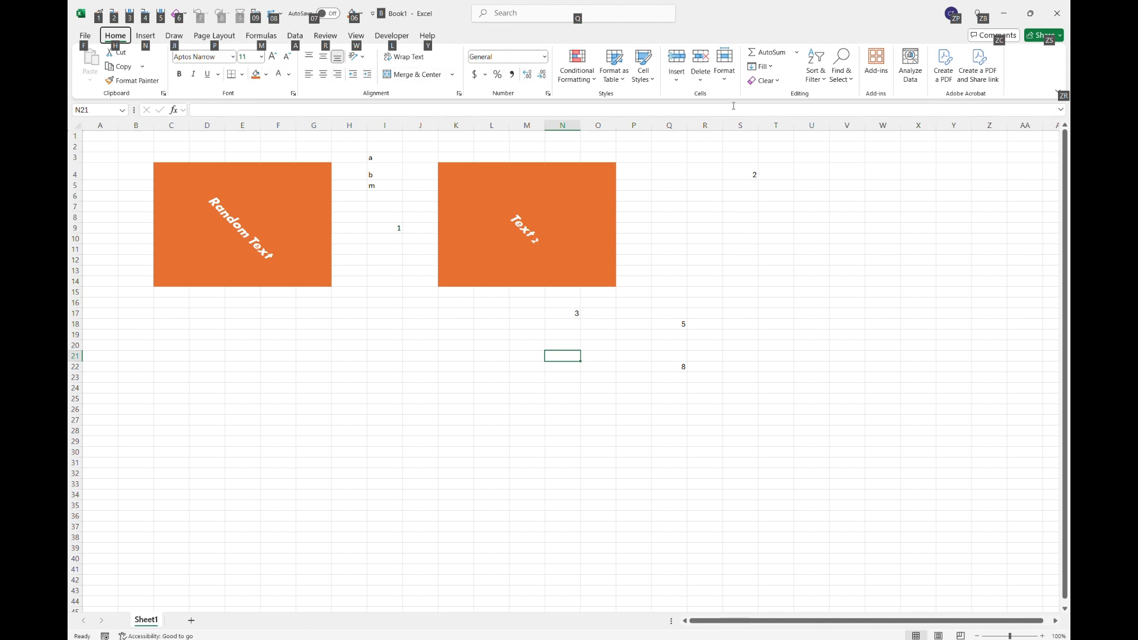
pyautogui.press('Escape')
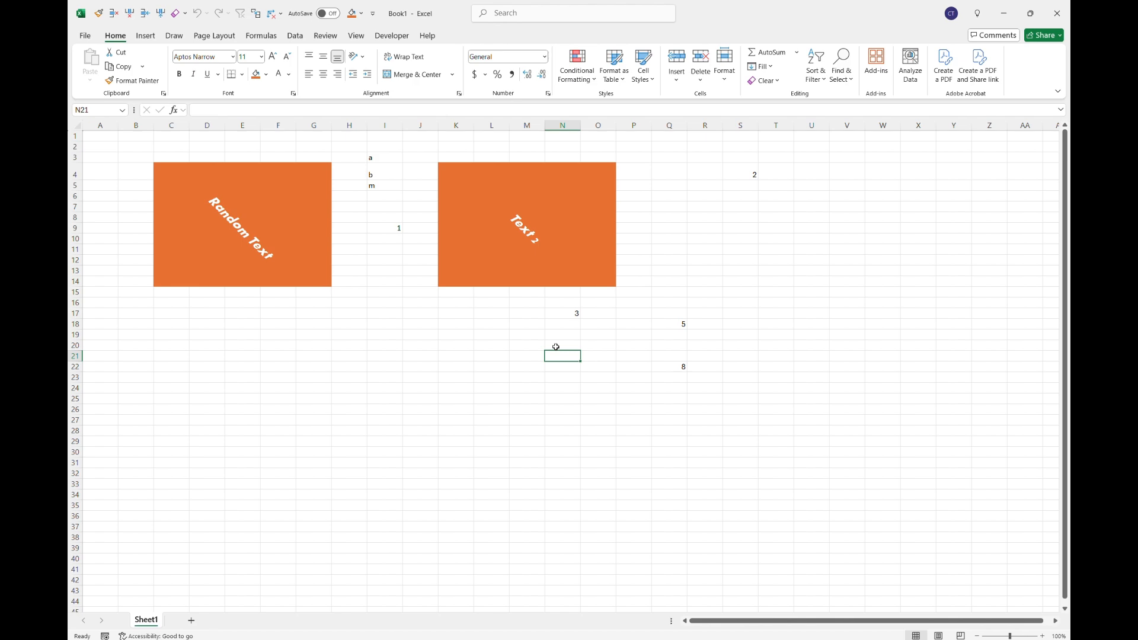
# Enter the headers a and b in N21:O21 and the values 1 and 2 beneath them in N22:O22
pyautogui.write('a')
pyautogui.press('Tab')
pyautogui.write('b')
pyautogui.press('Tab')
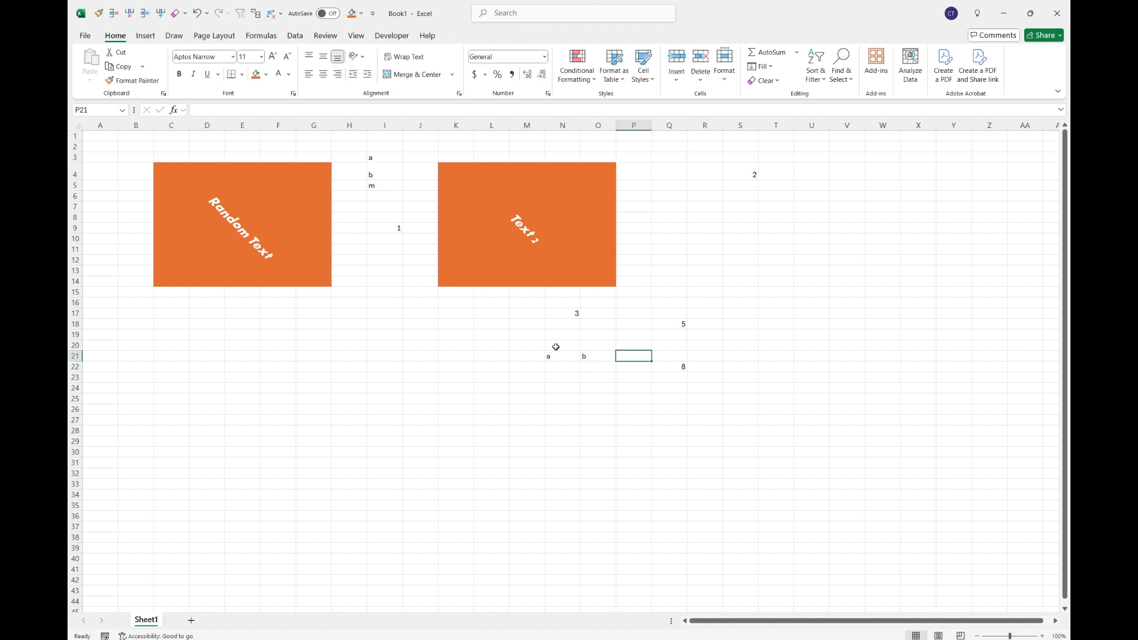
pyautogui.press('Return')
pyautogui.write('1')
pyautogui.press('Tab')
pyautogui.write('2')
pyautogui.press('Tab')
pyautogui.click(551, 346)
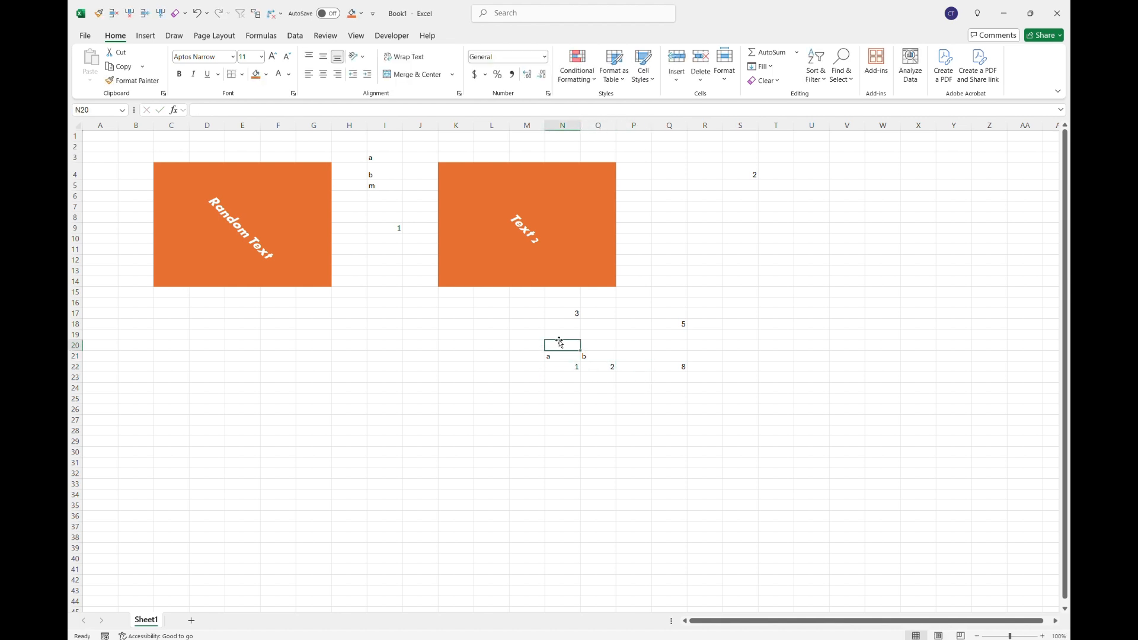
# Turn on filtering for the range N21:O22
pyautogui.click(531, 354)
pyautogui.press('Right')
pyautogui.hotkey('shift', 'Right')
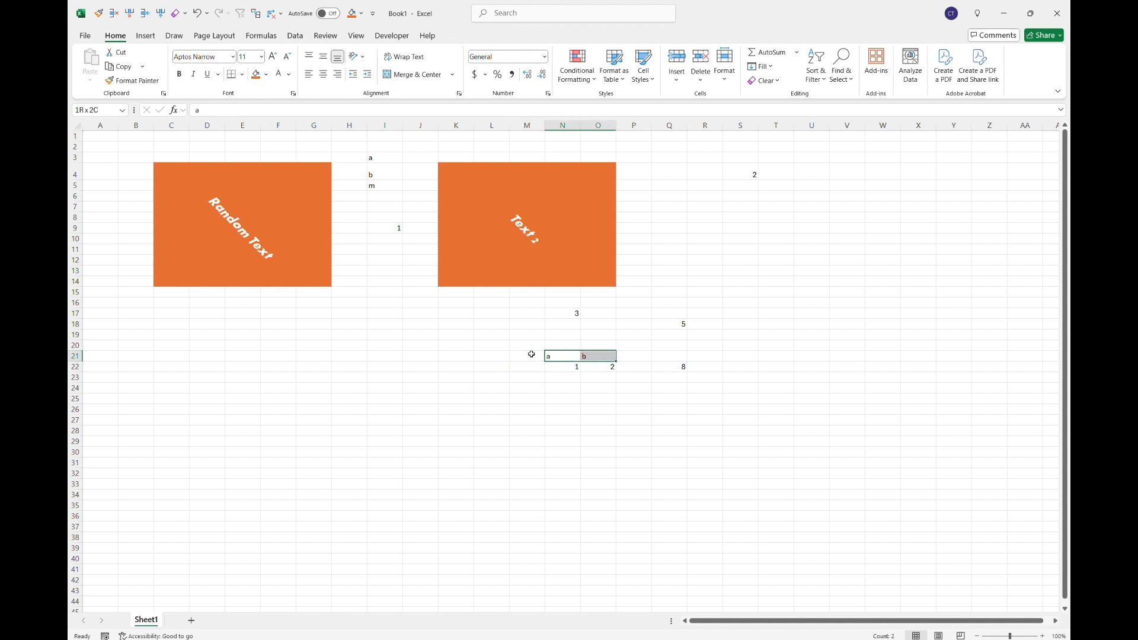
pyautogui.hotkey('shift', 'Down')
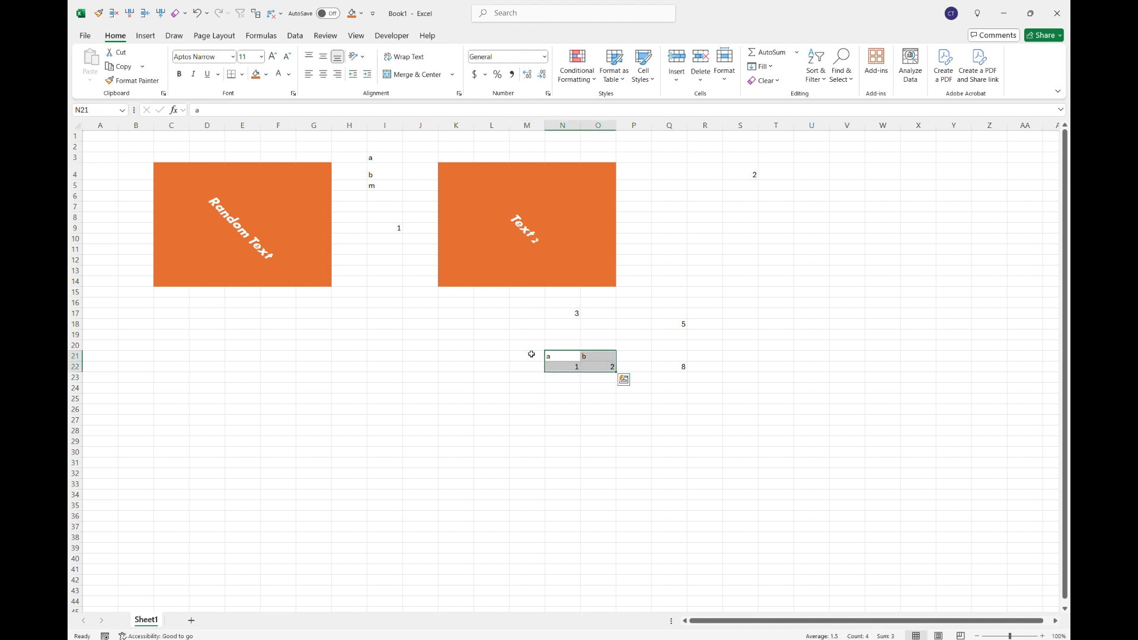
pyautogui.press('alt')
pyautogui.press('a')
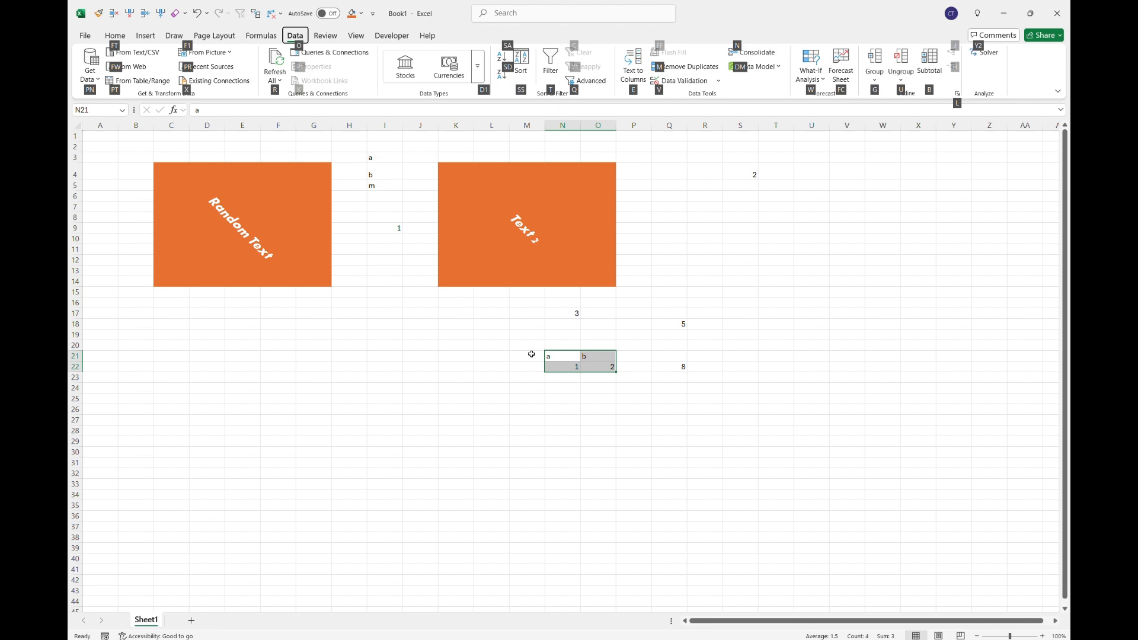
pyautogui.press('t')
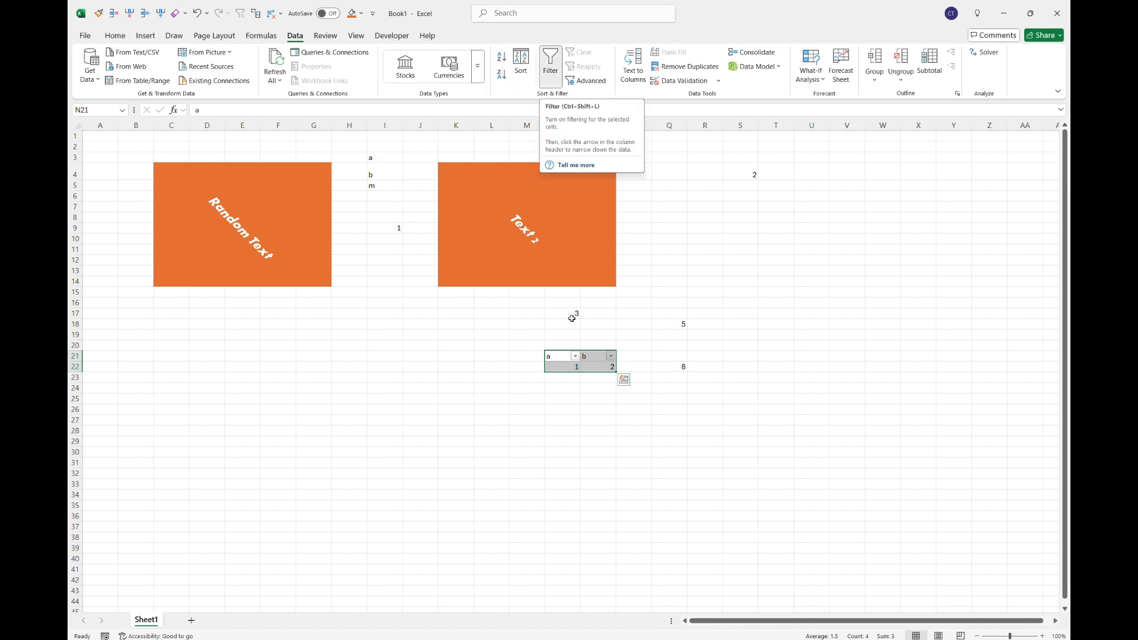
pyautogui.click(538, 339)
pyautogui.press('Down')
pyautogui.press('Down')
pyautogui.press('Down')
pyautogui.press('Right')
pyautogui.press('Up')
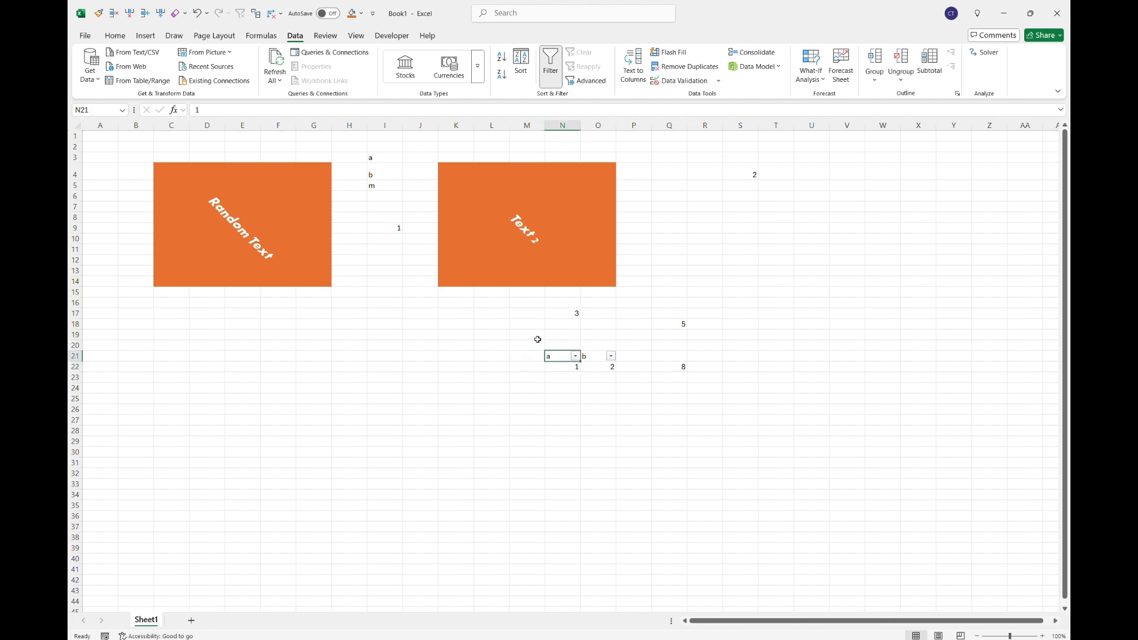
pyautogui.press('Right')
pyautogui.press('Left')
pyautogui.press('Right')
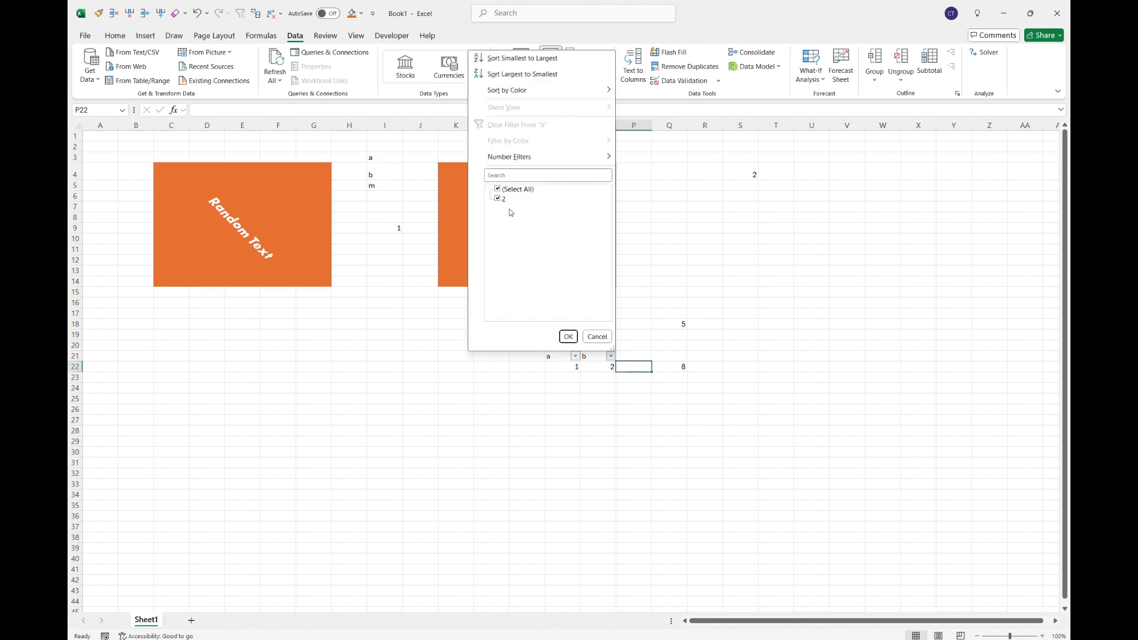
pyautogui.click(497, 199)
pyautogui.click(497, 199)
pyautogui.click(596, 337)
# Extend column b of the filtered list with the values 3, 4 and 5 in O23:O25
pyautogui.click(606, 379)
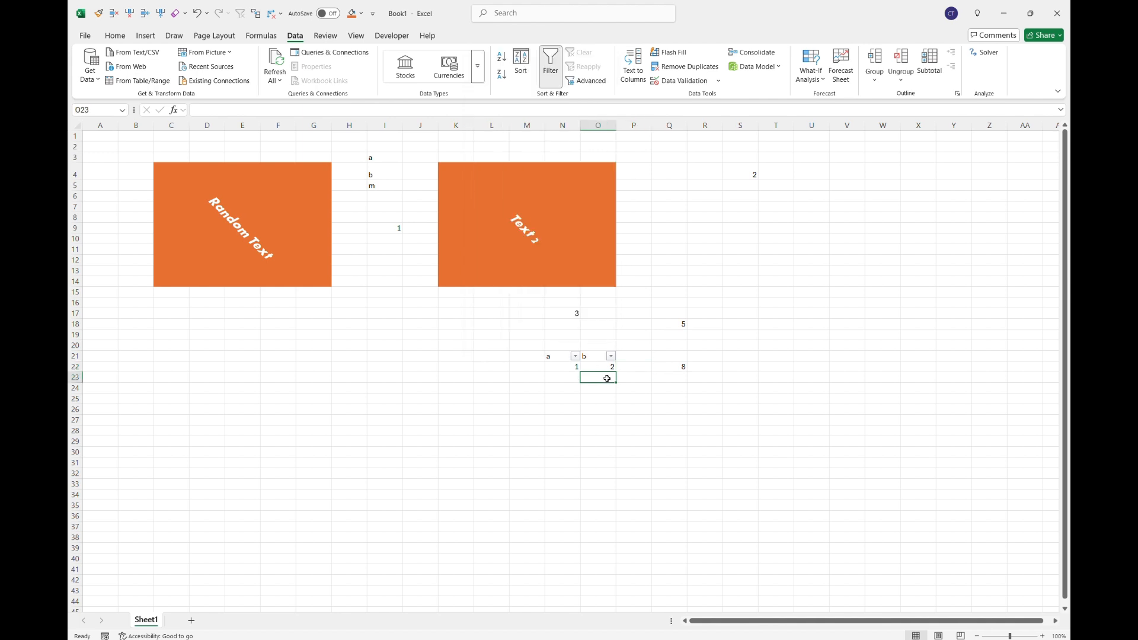
pyautogui.write('3')
pyautogui.press('Return')
pyautogui.write('4')
pyautogui.press('Return')
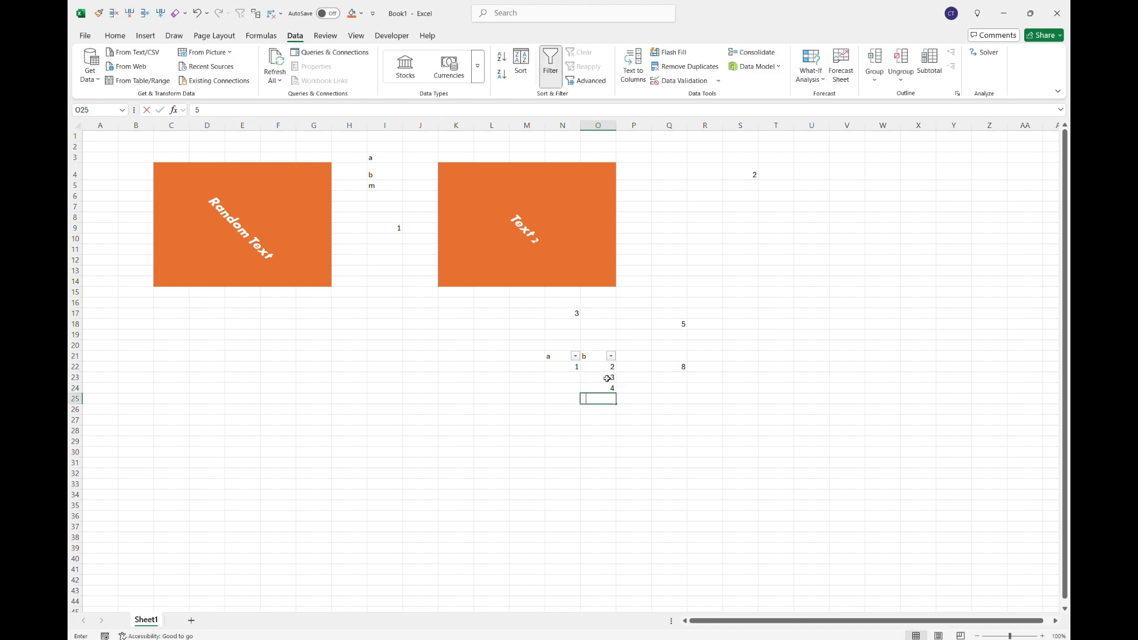
pyautogui.write('5')
pyautogui.press('Return')
# Enter a, b and c in N23:N25 and replace the value in N22 with d
pyautogui.press('Up')
pyautogui.press('Up')
pyautogui.press('Up')
pyautogui.write('a')
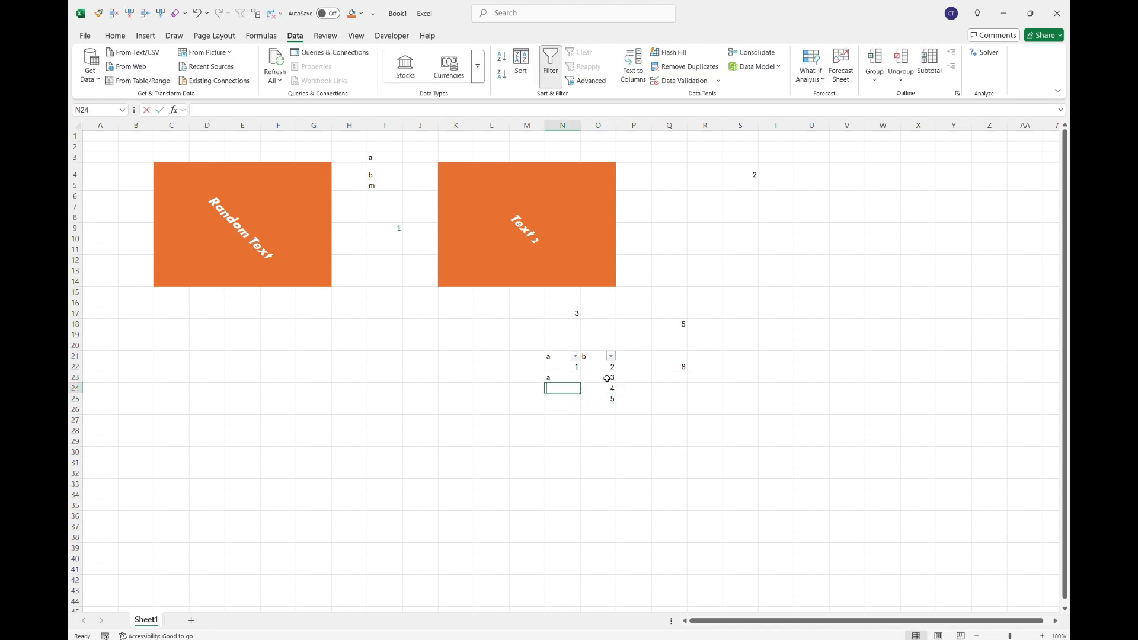
pyautogui.press('Return')
pyautogui.write('b')
pyautogui.press('Return')
pyautogui.write('c')
pyautogui.press('Up')
pyautogui.press('Up')
pyautogui.press('Up')
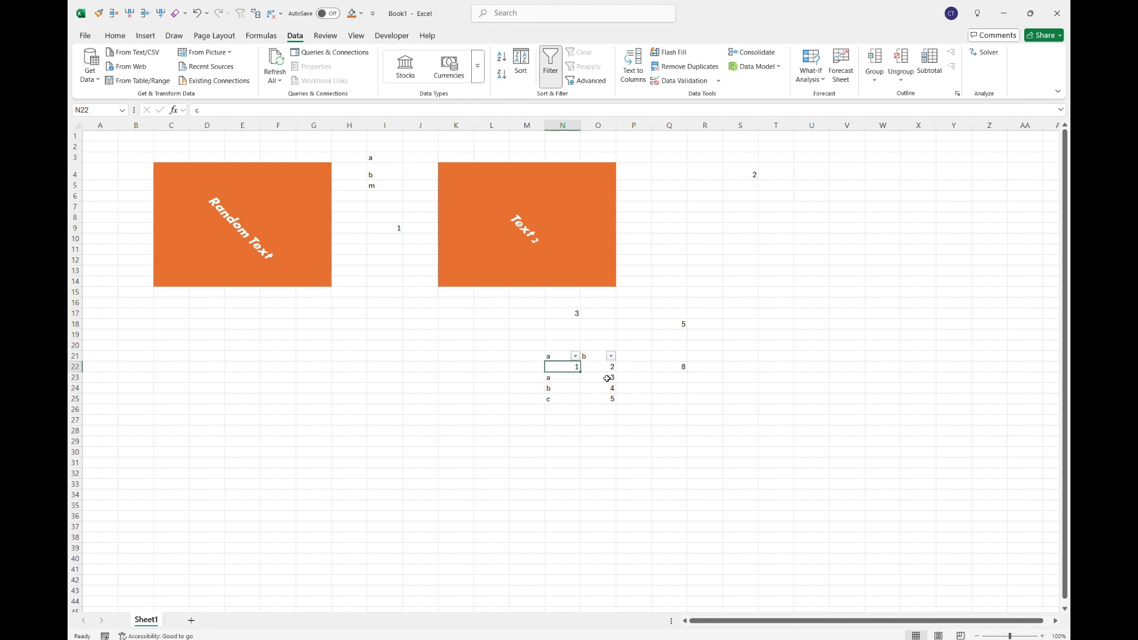
pyautogui.write('d')
pyautogui.press('Return')
# Filter column b of the list to exclude the value 2
pyautogui.press('Up')
pyautogui.press('Up')
pyautogui.press('Right')
pyautogui.press('Right')
pyautogui.press('Left')
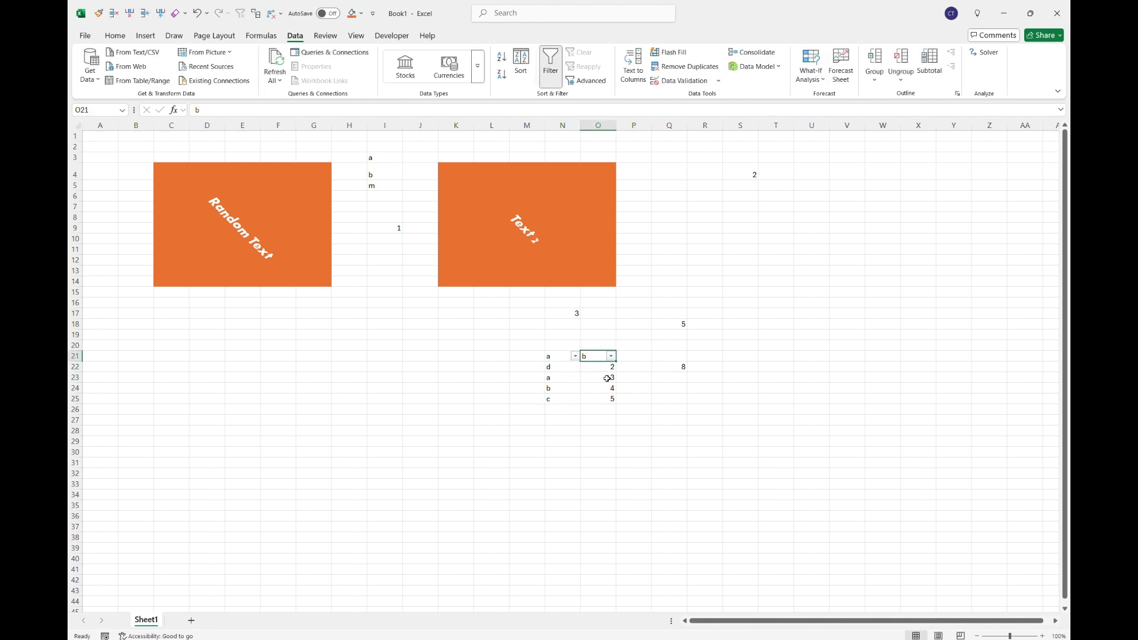
pyautogui.hotkey('alt', 'Down')
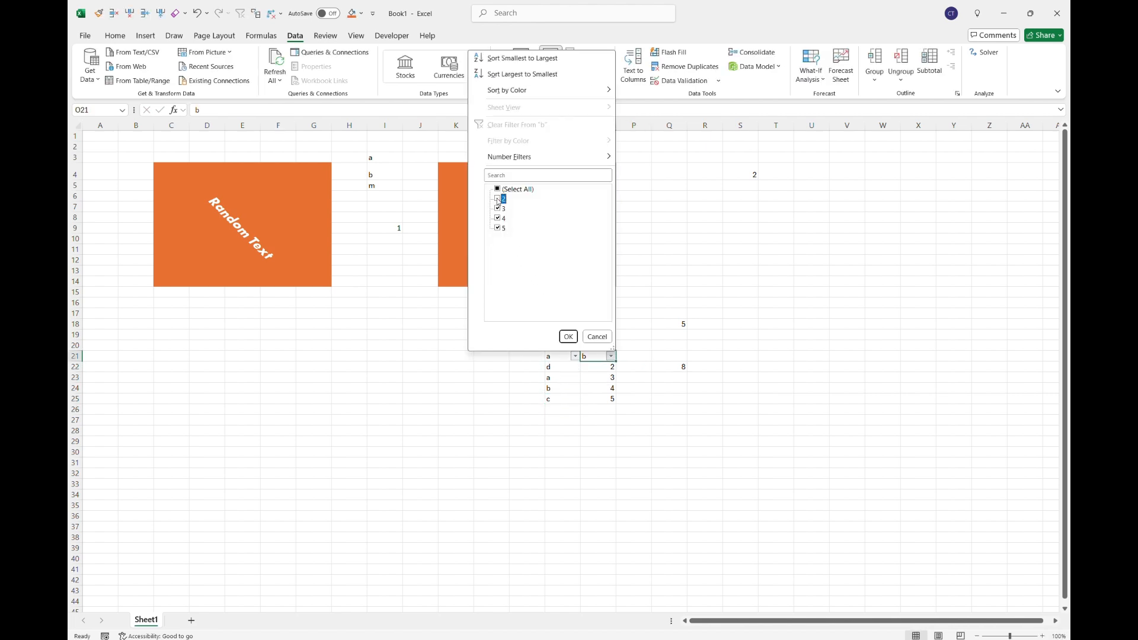
pyautogui.click(497, 199)
pyautogui.click(567, 336)
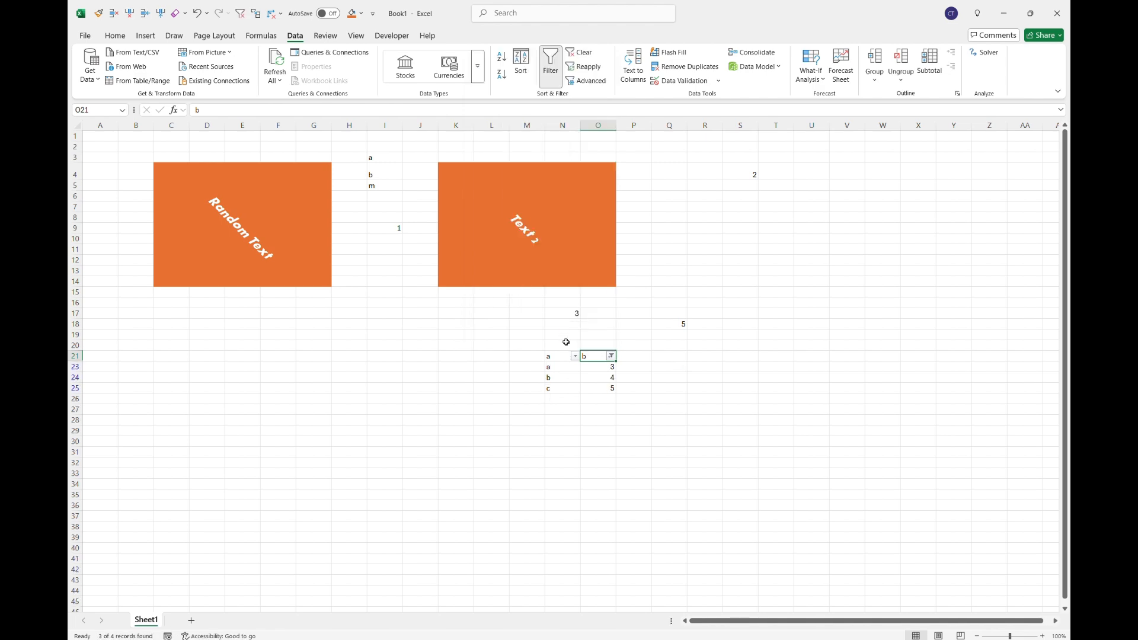
# Clear the filter from the list starting at N21 while keeping filtering turned on
pyautogui.click(563, 344)
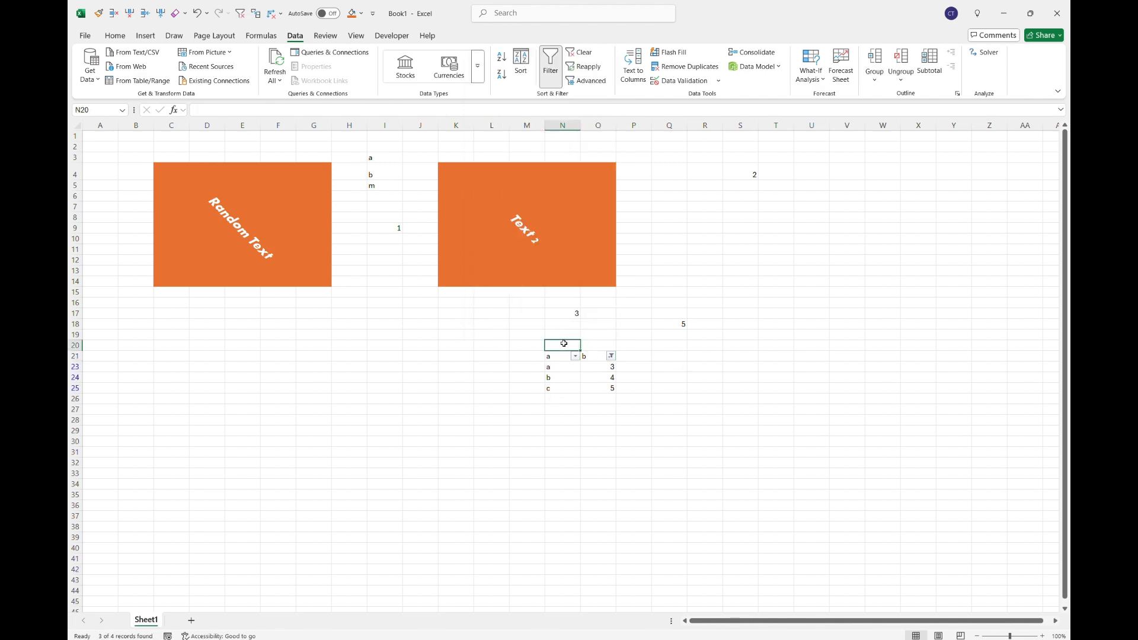
pyautogui.press('Down')
pyautogui.hotkey('alt', 'a')
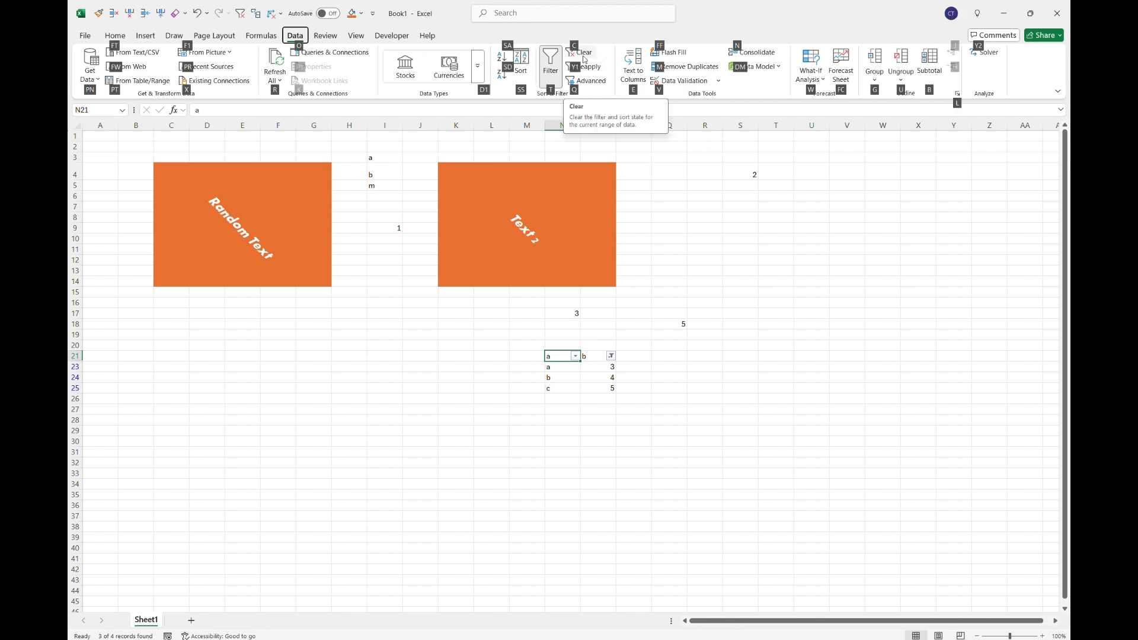
pyautogui.press('c')
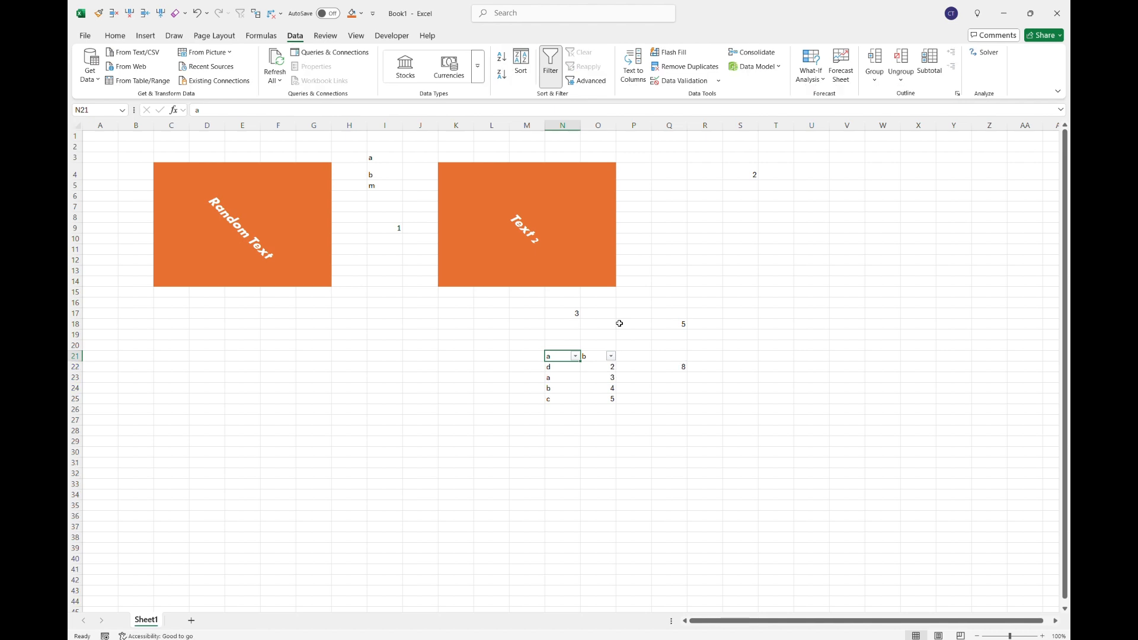
# Show the access-key hints for the Data commands from header b, return to the top-level hints, and close them
pyautogui.press('Right')
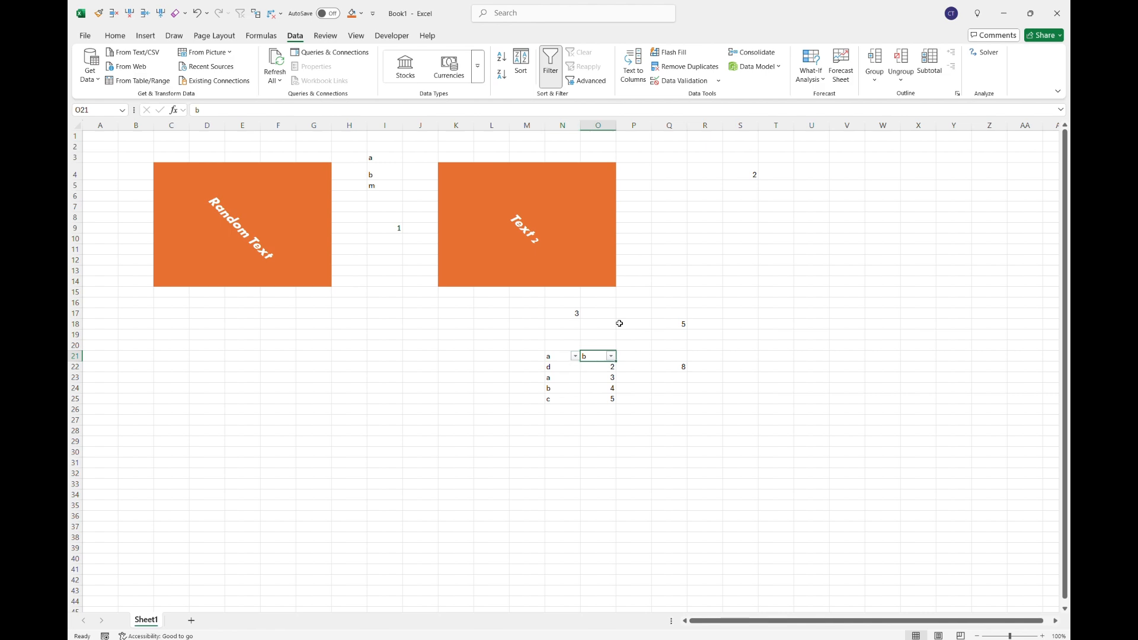
pyautogui.press('alt')
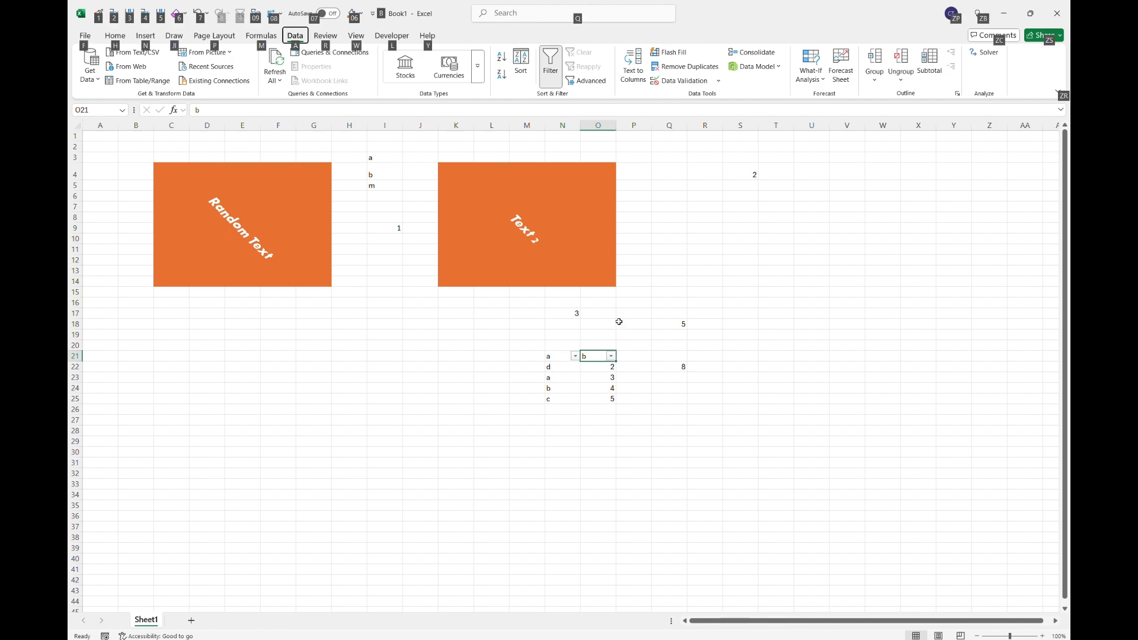
pyautogui.press('a')
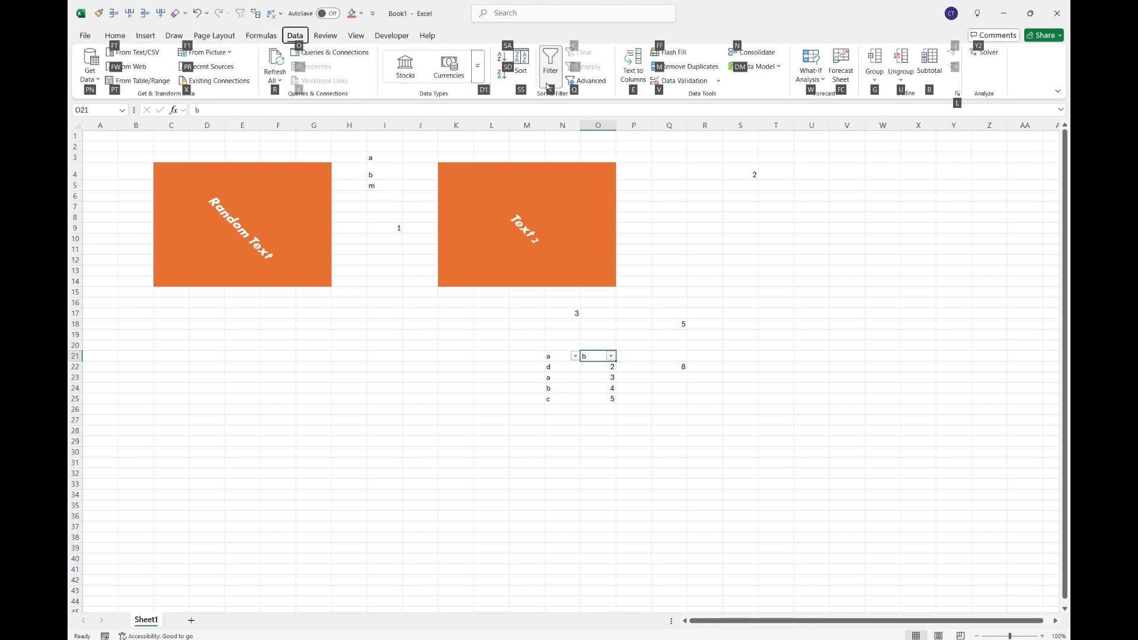
pyautogui.press('Escape')
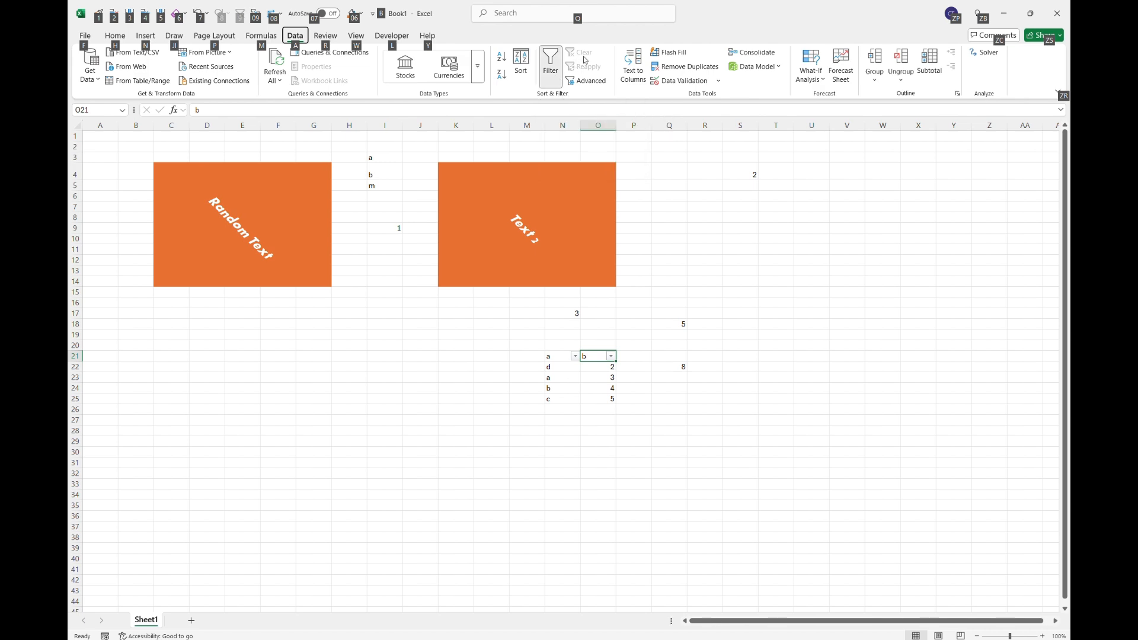
pyautogui.press('Escape')
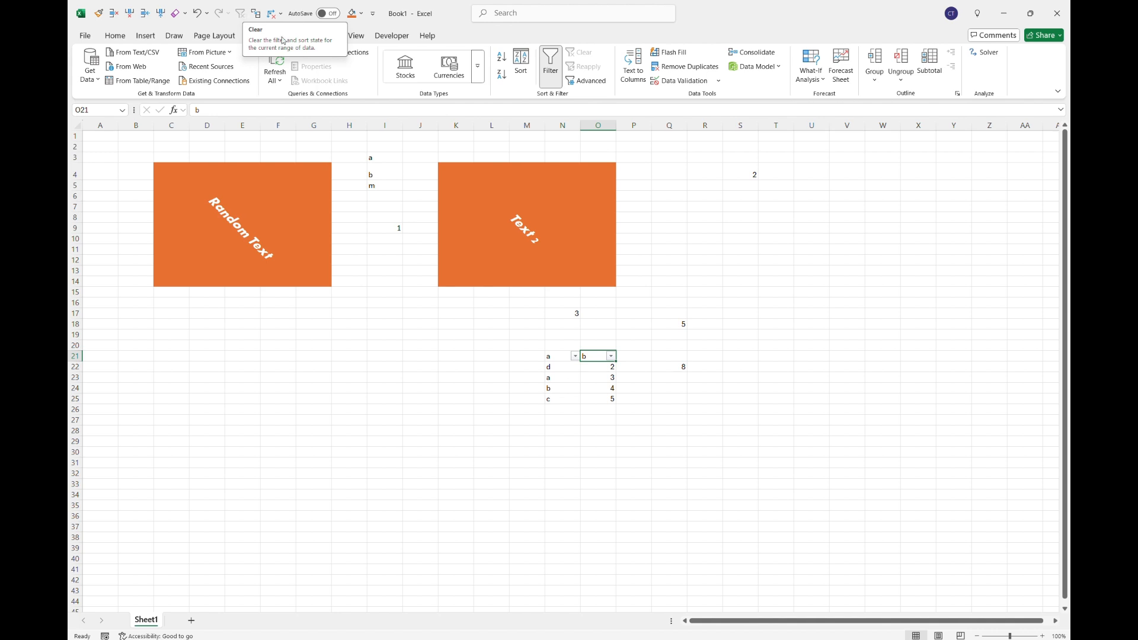
# Move to empty cell L19, show the top-level access-key hints including the Quick Access Toolbar numbers, and close them
pyautogui.click(562, 336)
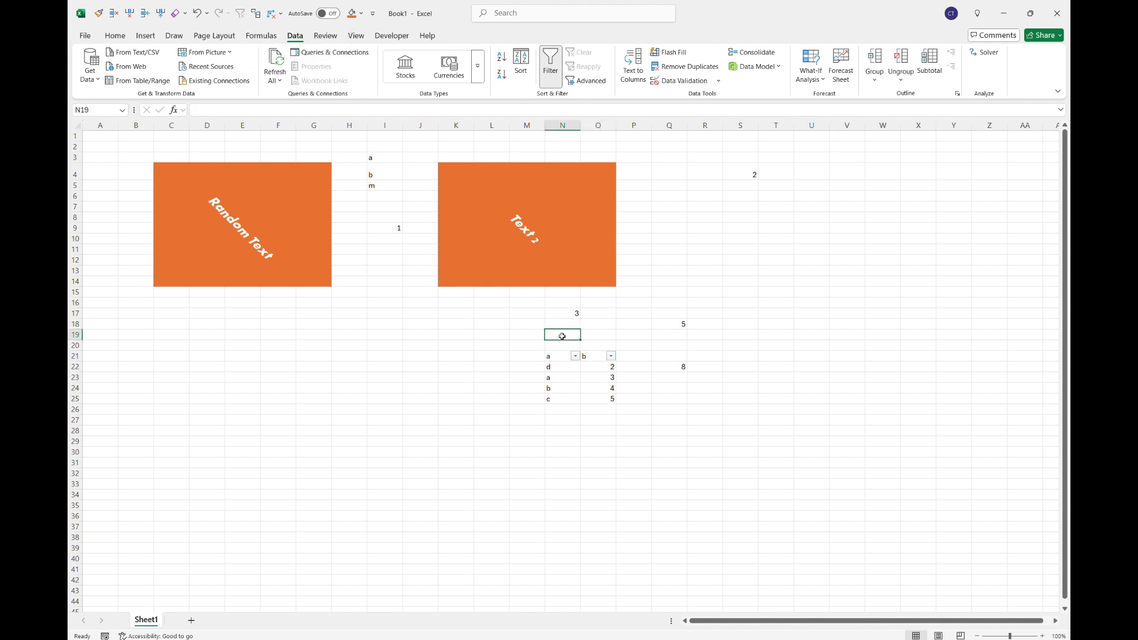
pyautogui.press('Left')
pyautogui.press('Left')
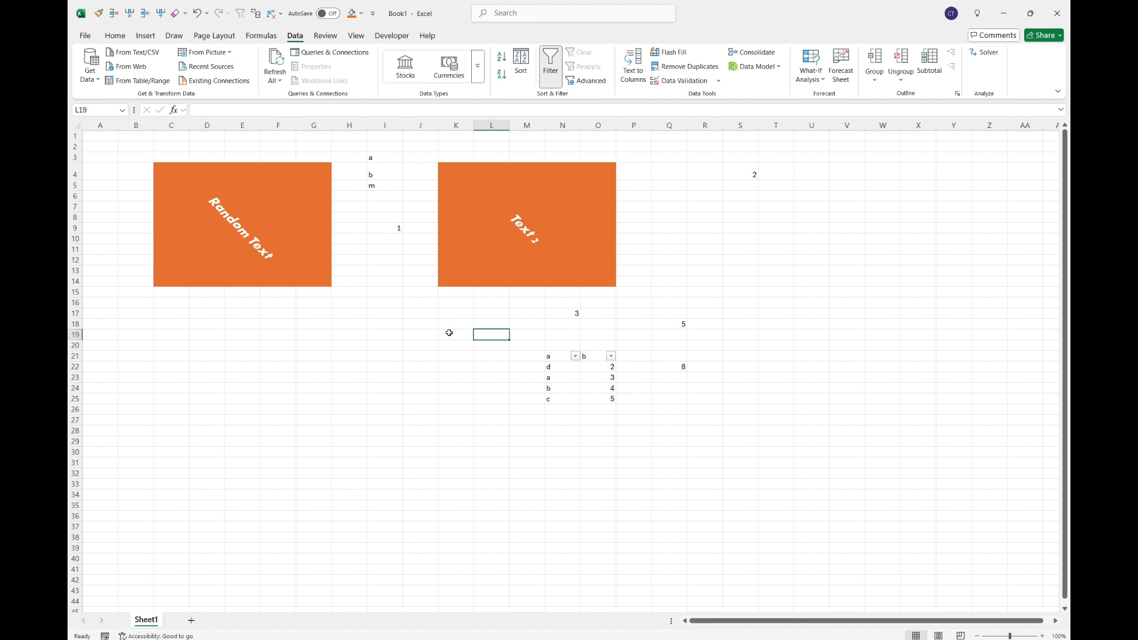
pyautogui.press('alt')
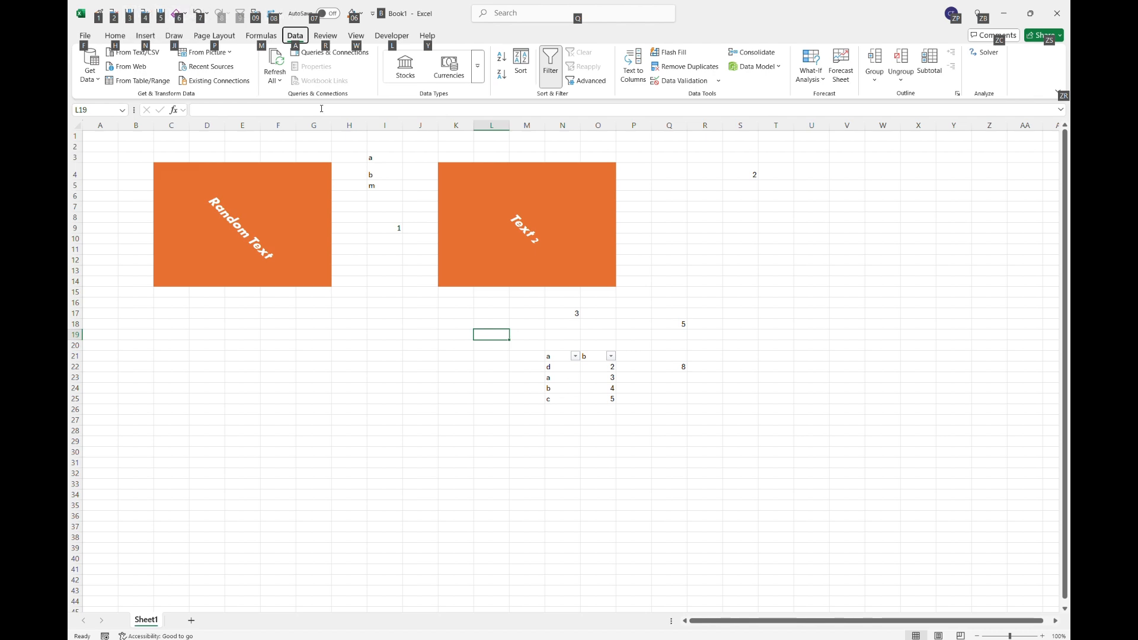
pyautogui.press('Escape')
# Enter Text 3 in cell I30 and keep that cell selected
pyautogui.click(478, 203)
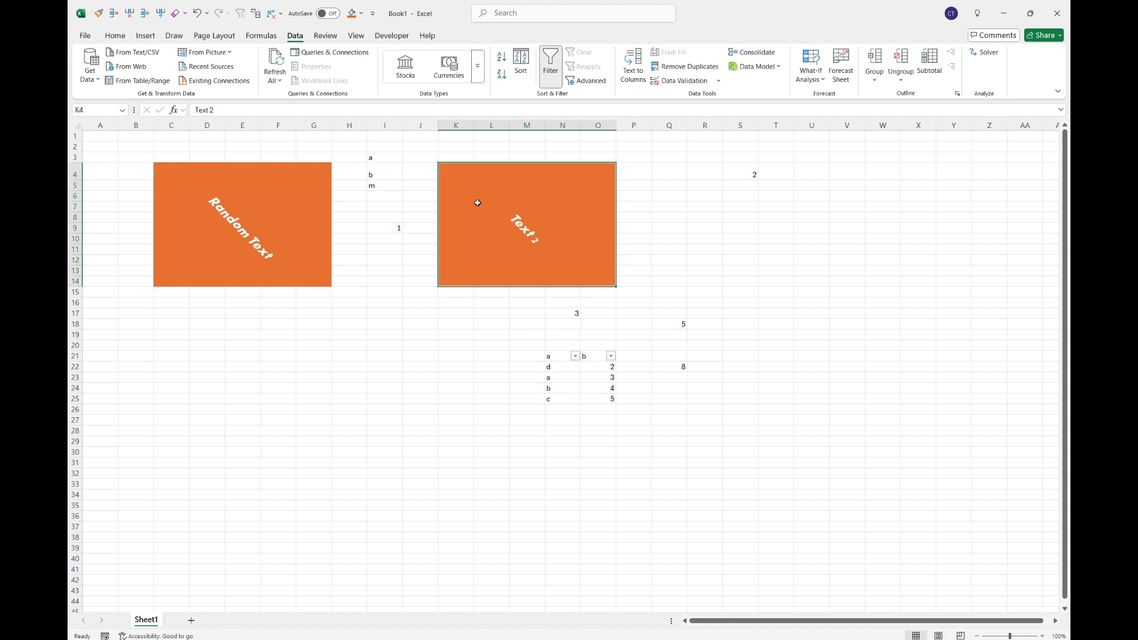
pyautogui.click(461, 450)
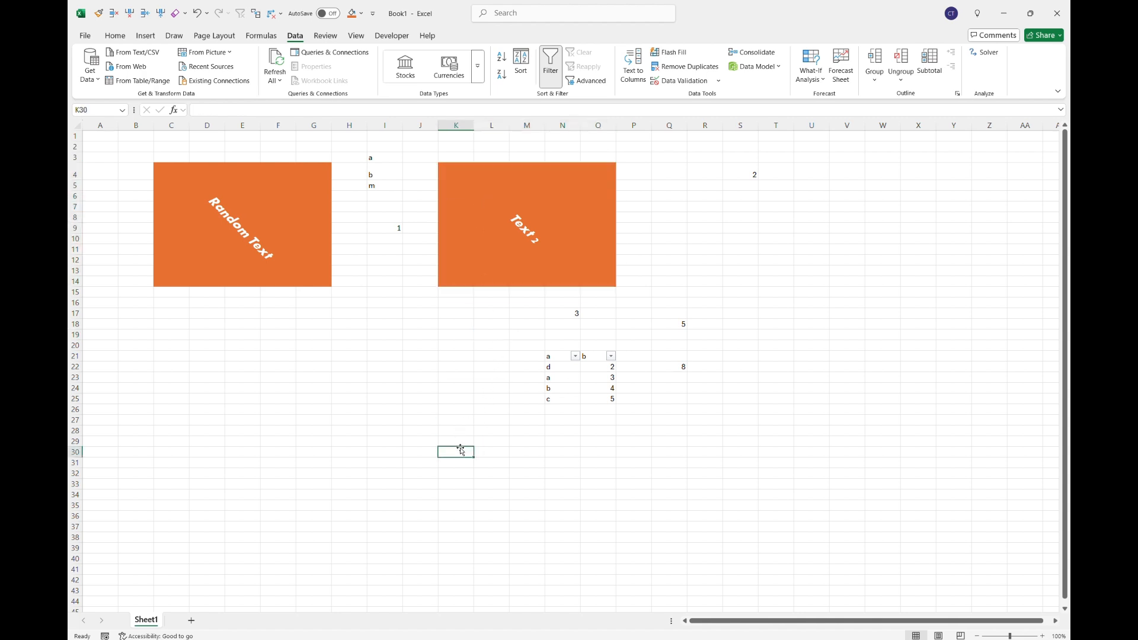
pyautogui.press('Left')
pyautogui.press('Left')
pyautogui.write('T')
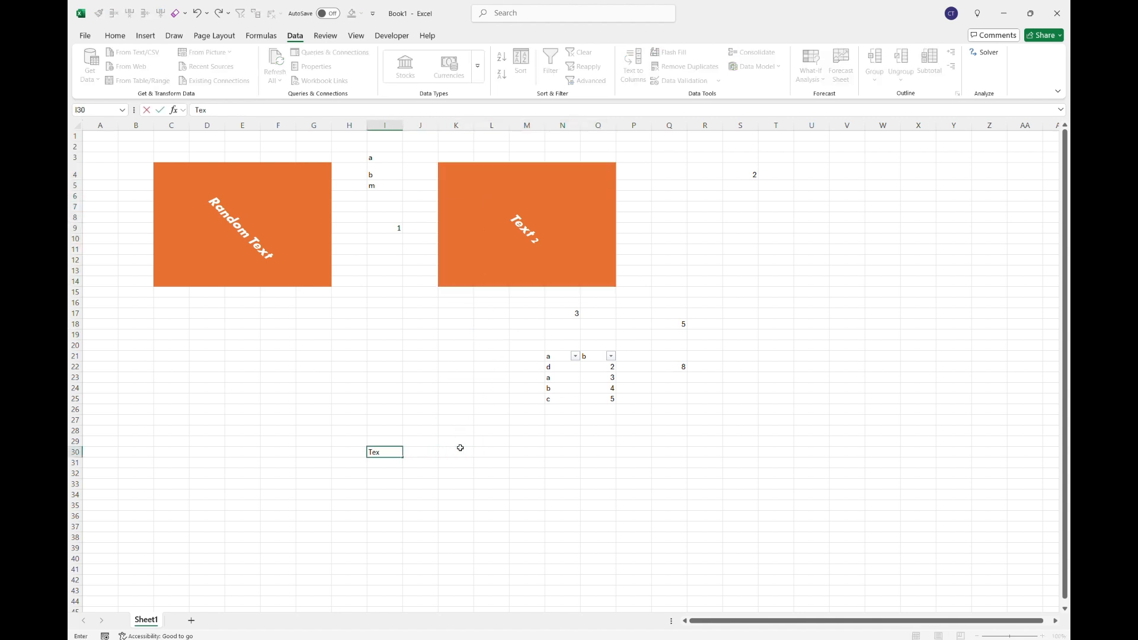
pyautogui.write('ext 3')
pyautogui.hotkey('ctrl', 'Return')
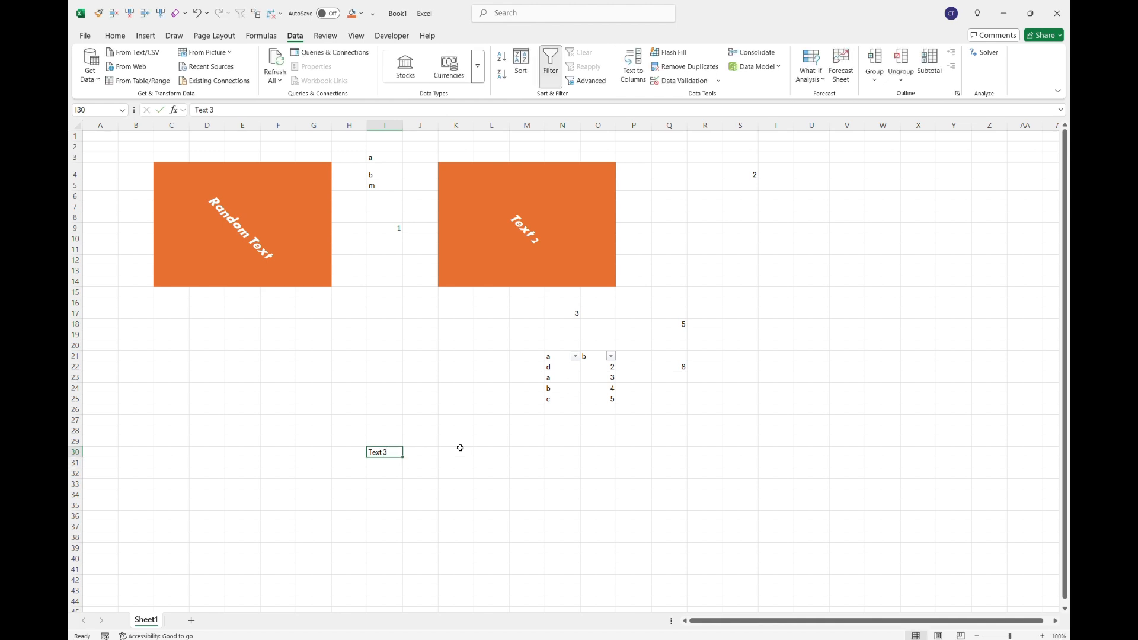
# Copy the formatting of the Random Text block to the Text 3 cell I30 with Format Painter
pyautogui.click(298, 258)
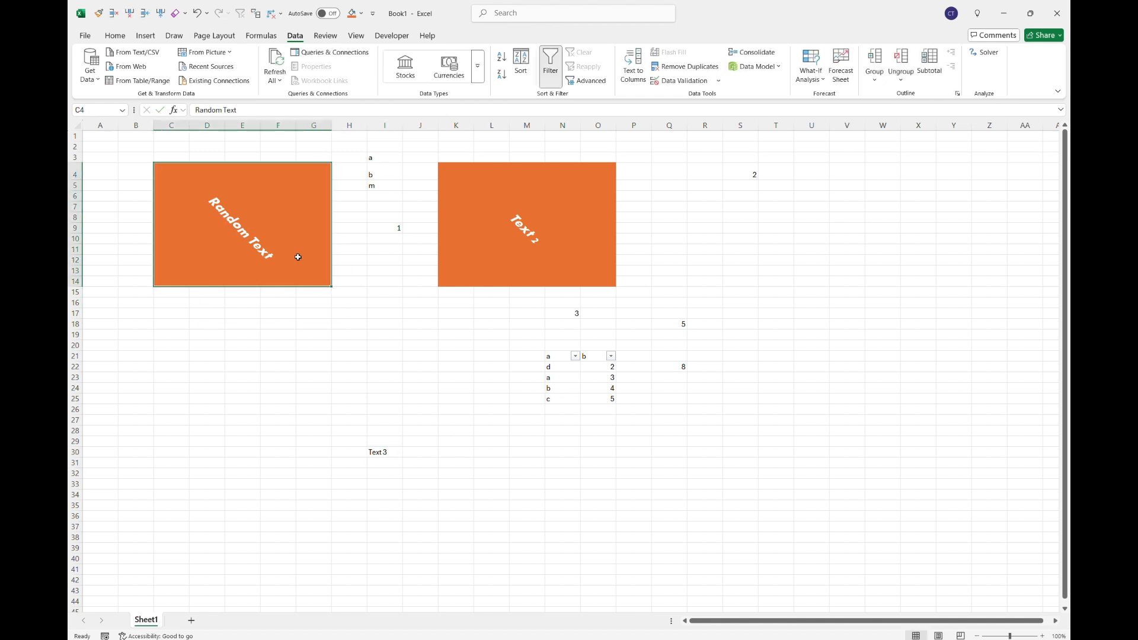
pyautogui.hotkey('alt', '1')
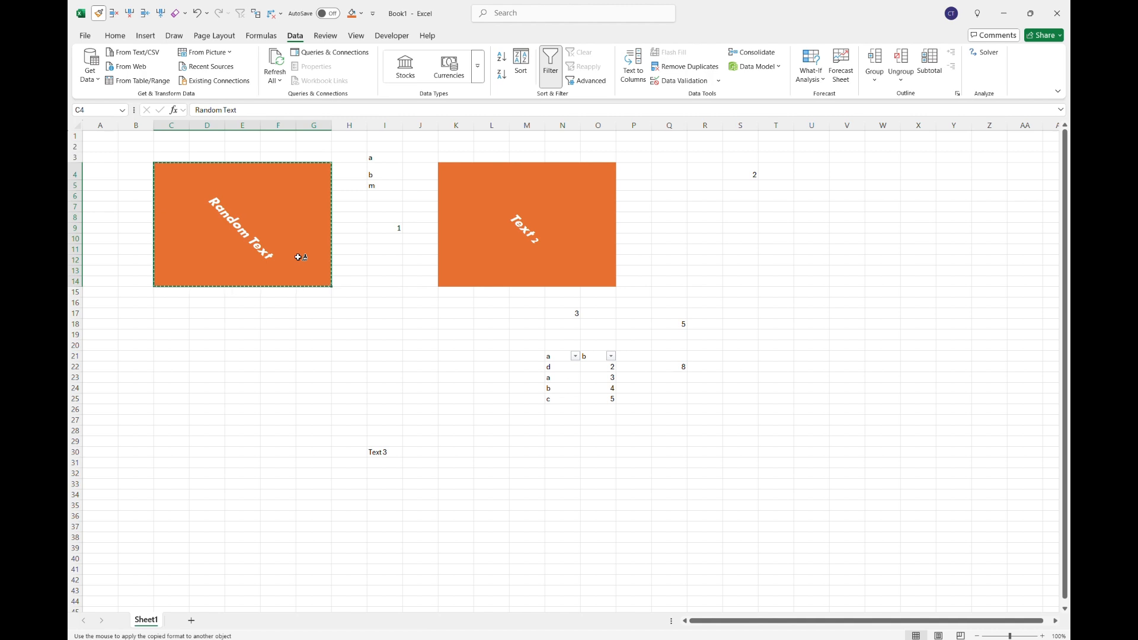
pyautogui.click(388, 453)
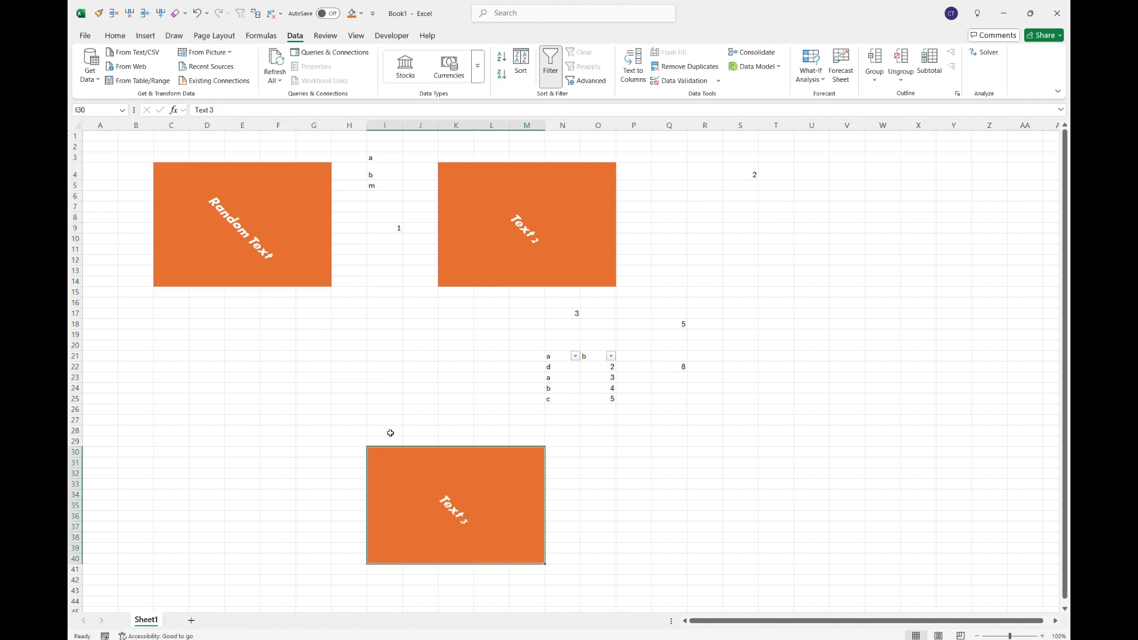
# Select cell I28, display the Home commands, and insert six rows at row 28 above the Text 3 block
pyautogui.click(391, 432)
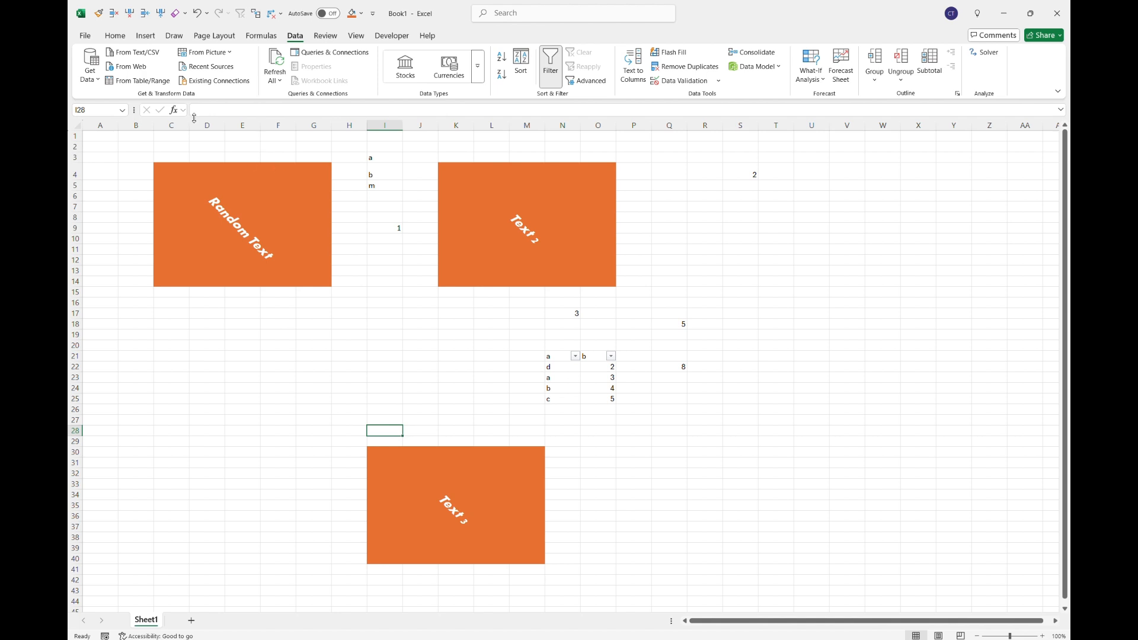
pyautogui.click(115, 37)
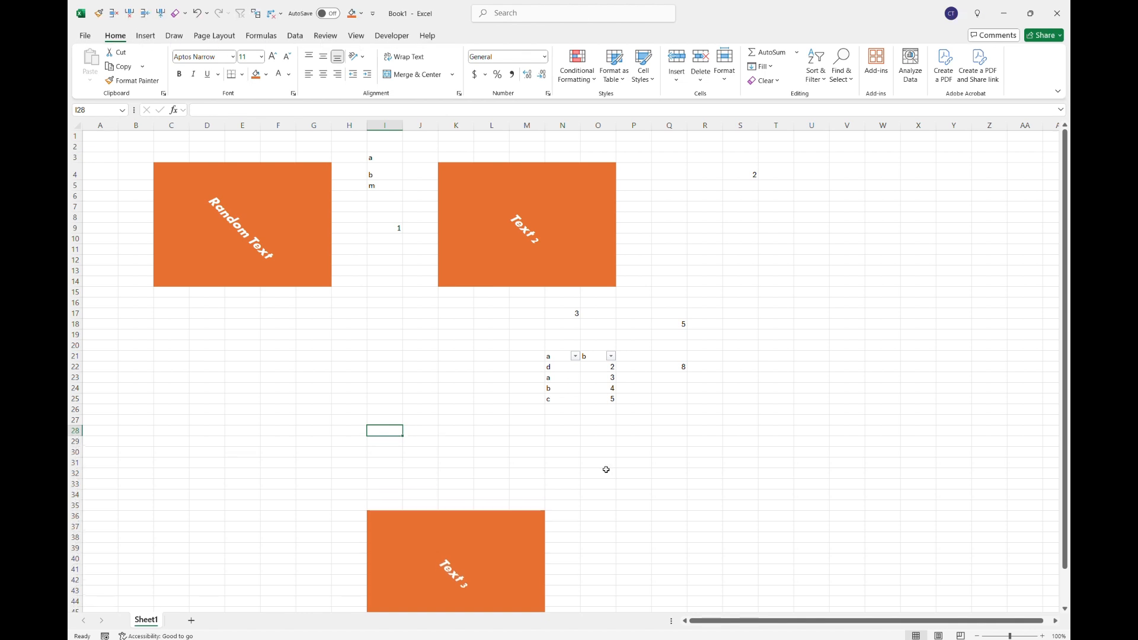
# Delete column H and insert three columns at column I
pyautogui.press('Left')
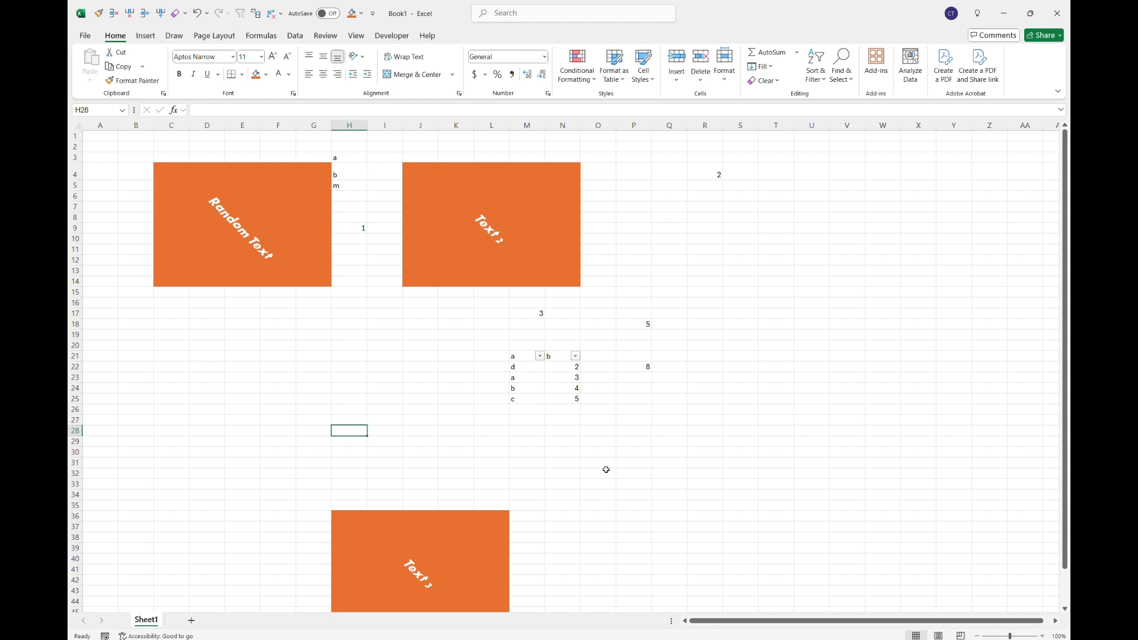
pyautogui.press('Right')
pyautogui.hotkey('alt', '5')
pyautogui.hotkey('alt', '5')
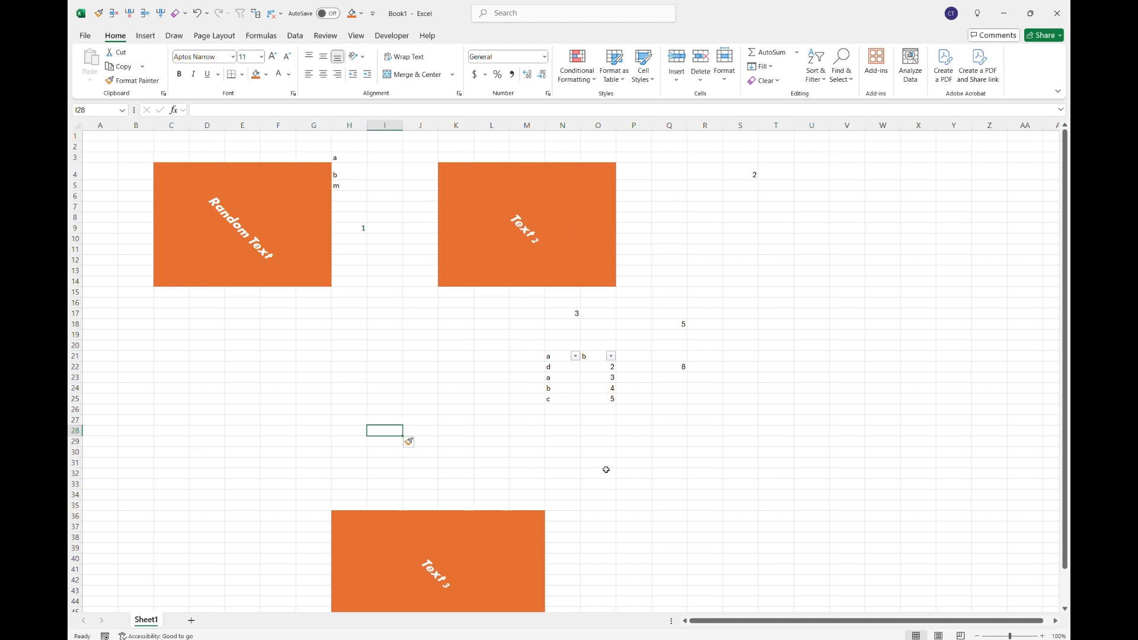
pyautogui.hotkey('alt', '5')
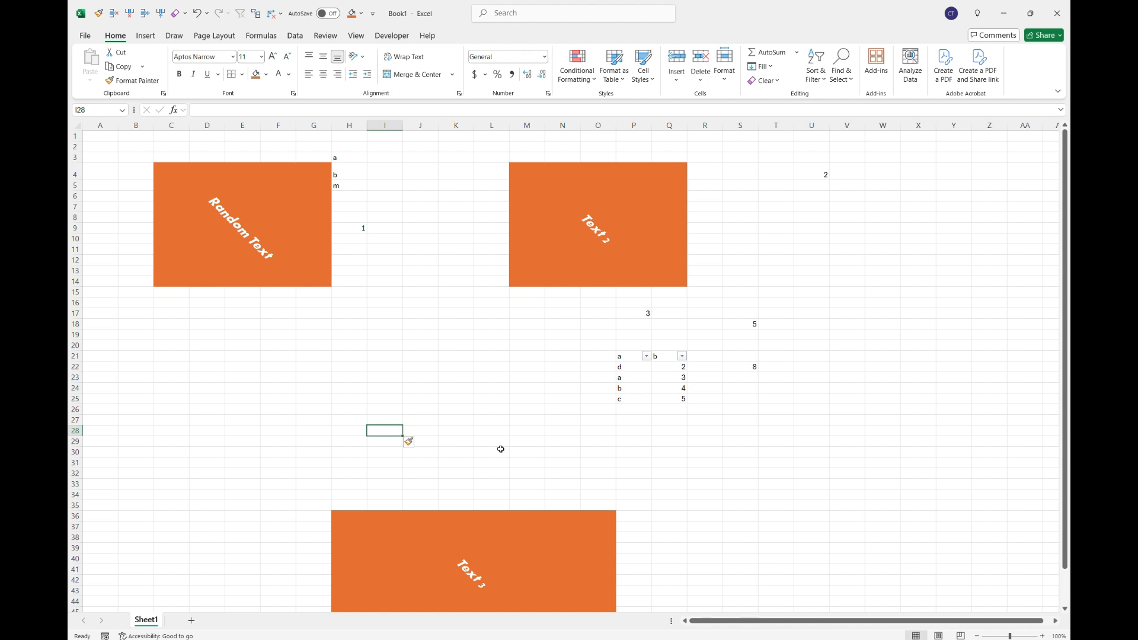
# Move to empty cell R28 and show and close the top-level access-key hints with the Quick Access Toolbar numbers twice
pyautogui.press('Right')
pyautogui.press('Right')
pyautogui.press('Right')
pyautogui.press('Right')
pyautogui.press('Right')
pyautogui.press('Right')
pyautogui.press('Right')
pyautogui.press('Right')
pyautogui.press('Right')
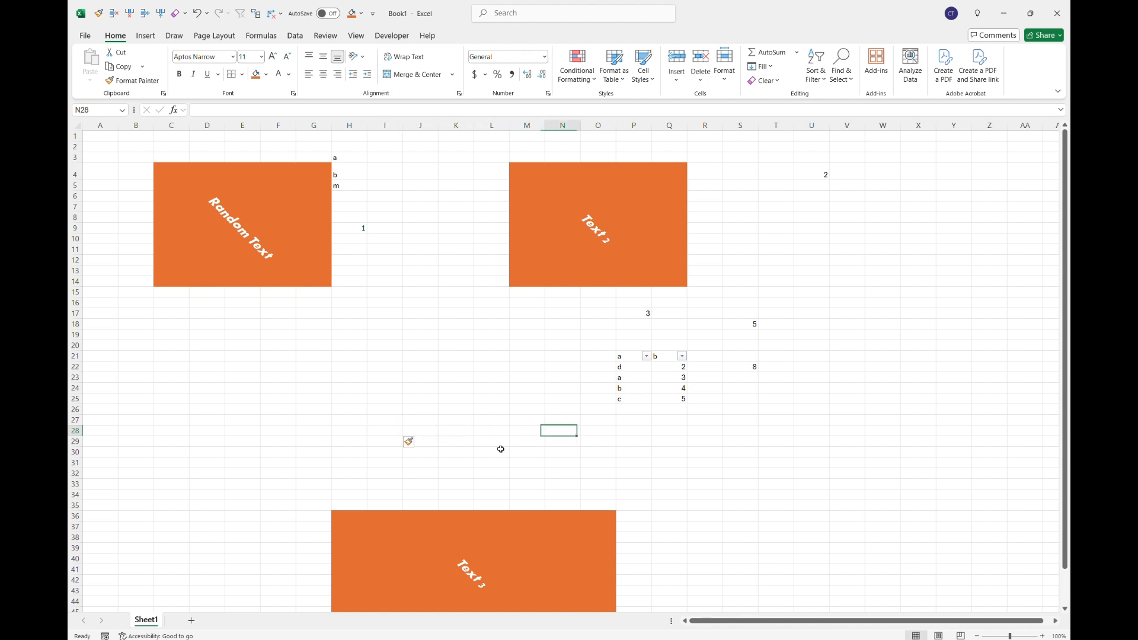
pyautogui.press('alt')
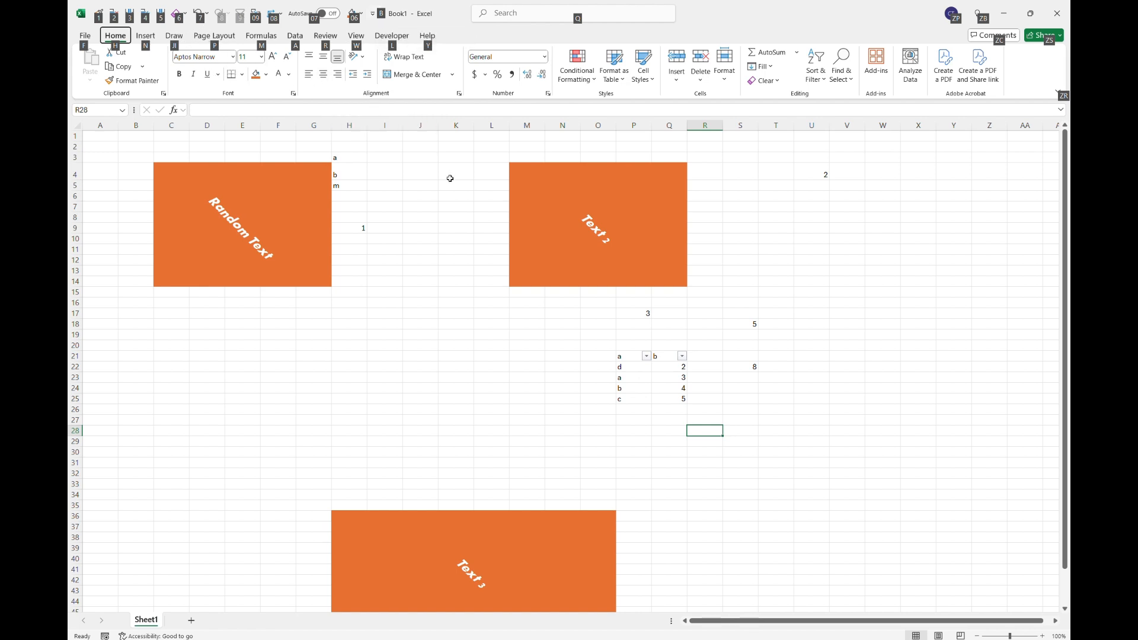
pyautogui.hotkey('alt', '1')
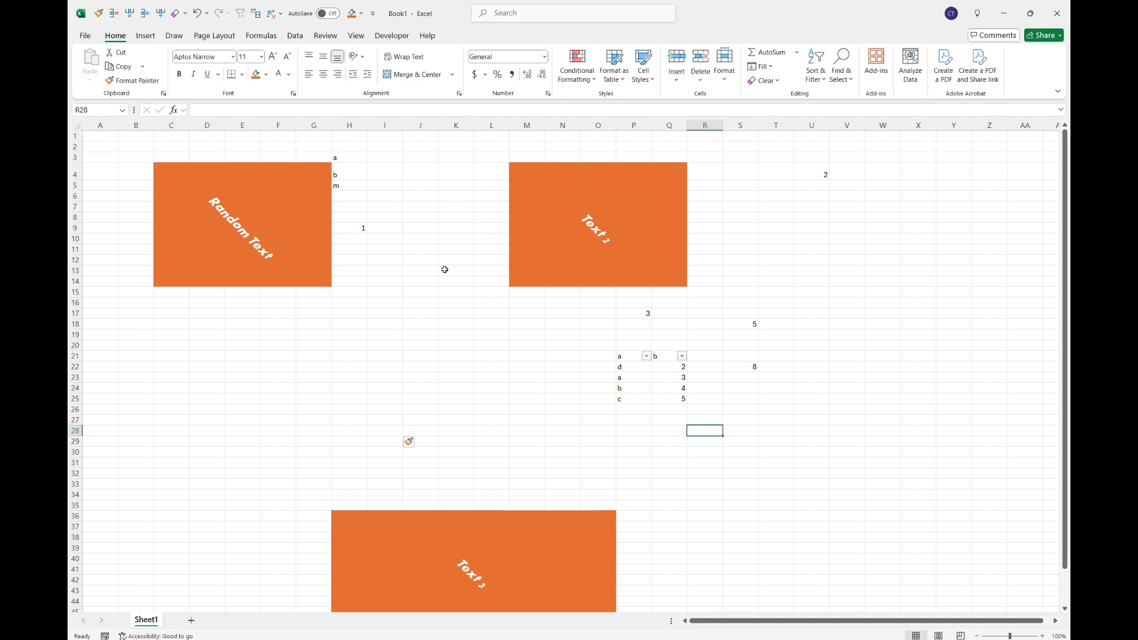
pyautogui.press('alt')
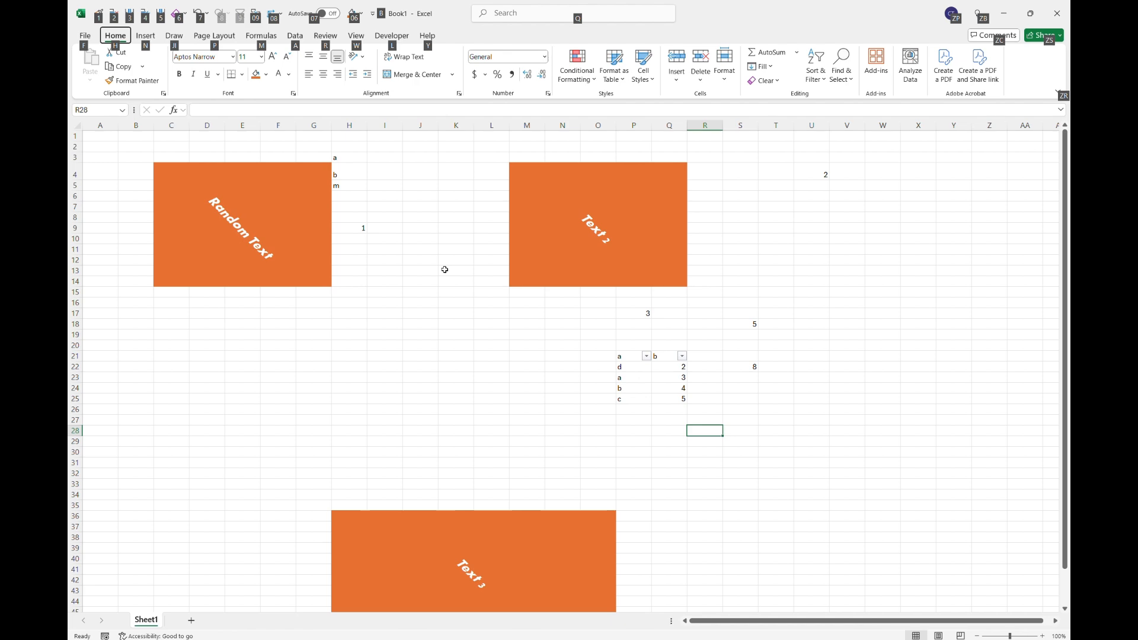
pyautogui.press('1')
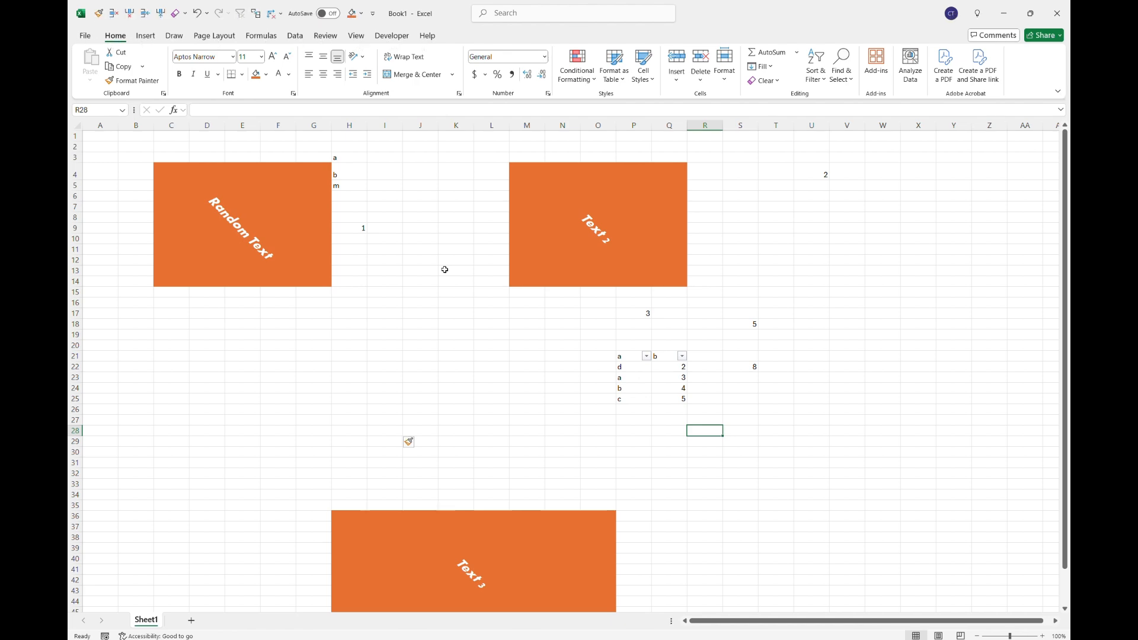